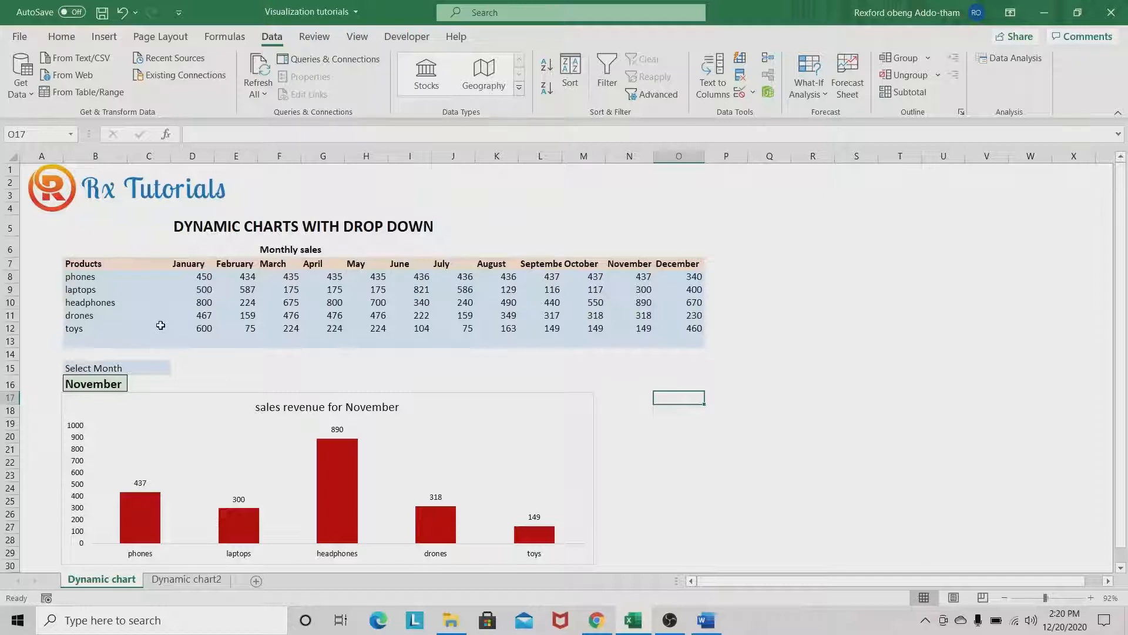
Try the existing chart's month selector in B16 with August and July to see how the bars and title respond.
{"action": "left_click", "coordinate": [88, 280]}
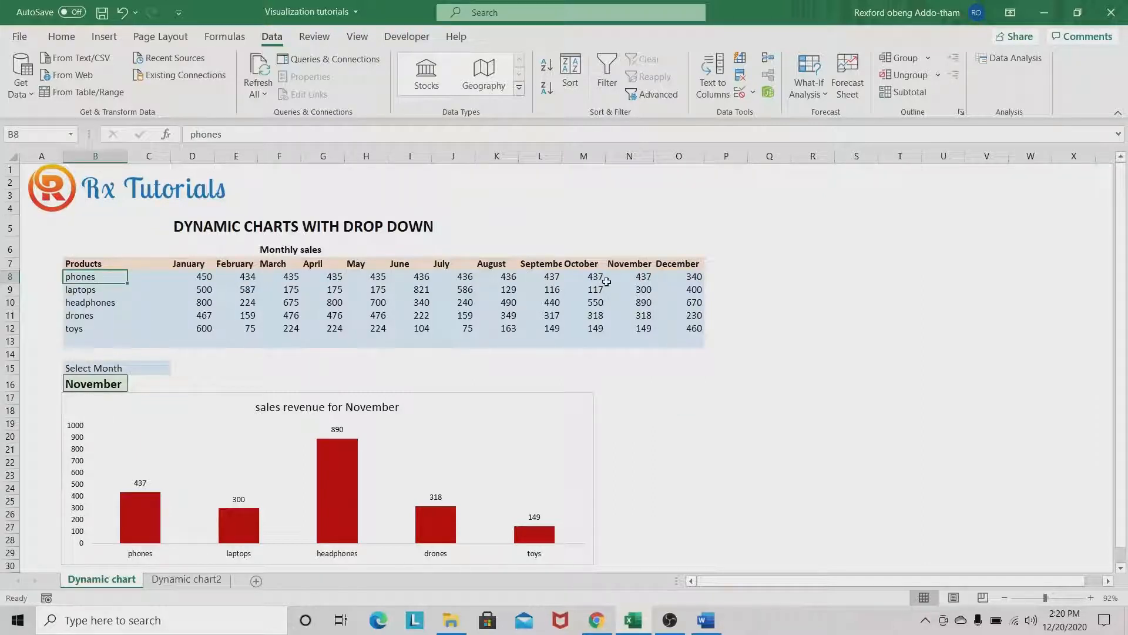
{"action": "left_click", "coordinate": [93, 291]}
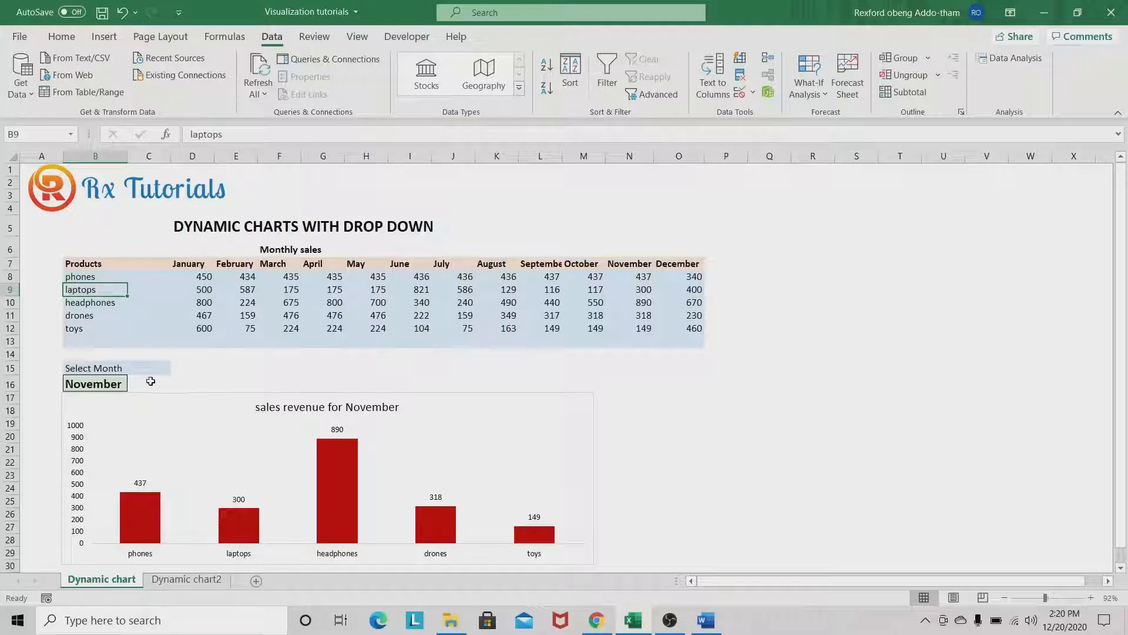
{"action": "left_click", "coordinate": [102, 385]}
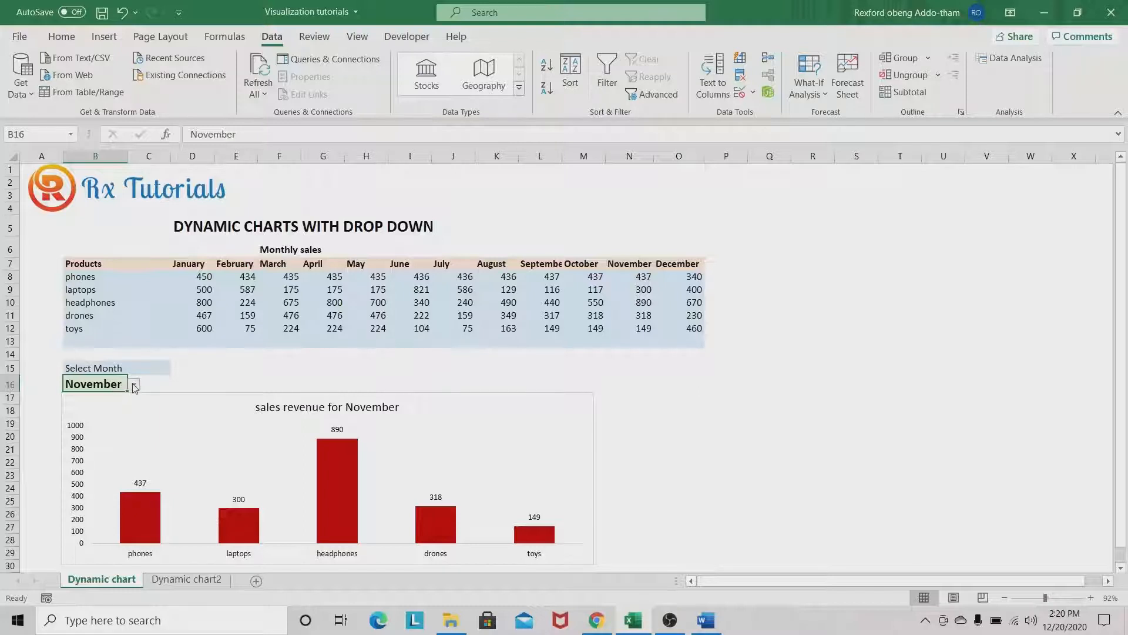
{"action": "left_click", "coordinate": [134, 385]}
{"action": "left_click", "coordinate": [94, 426]}
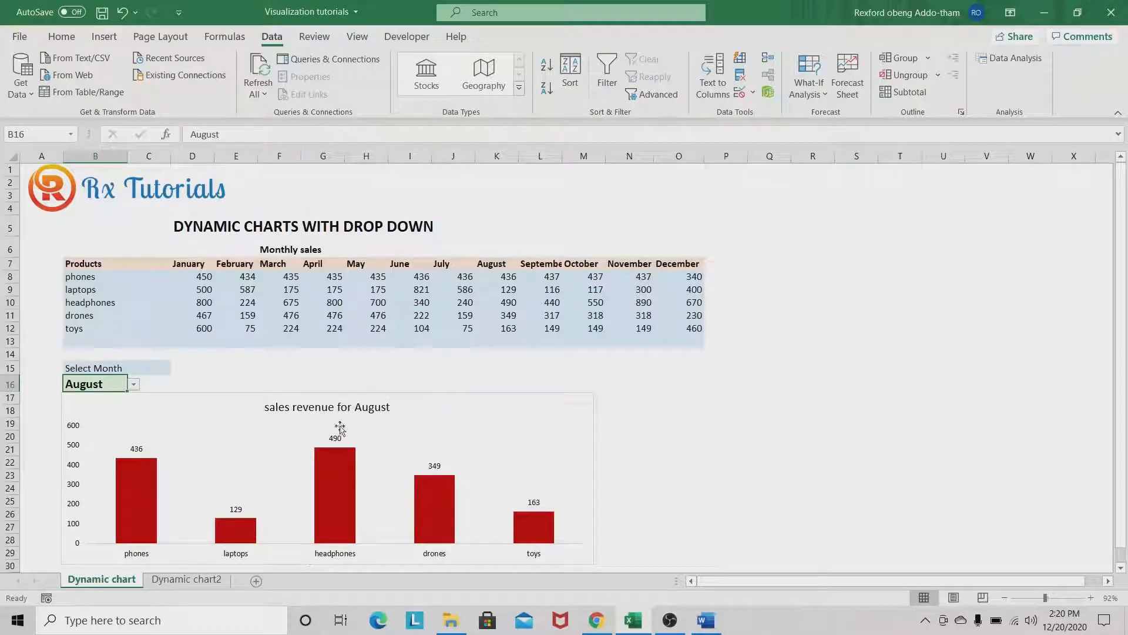
{"action": "left_click", "coordinate": [134, 385]}
{"action": "left_click", "coordinate": [88, 416]}
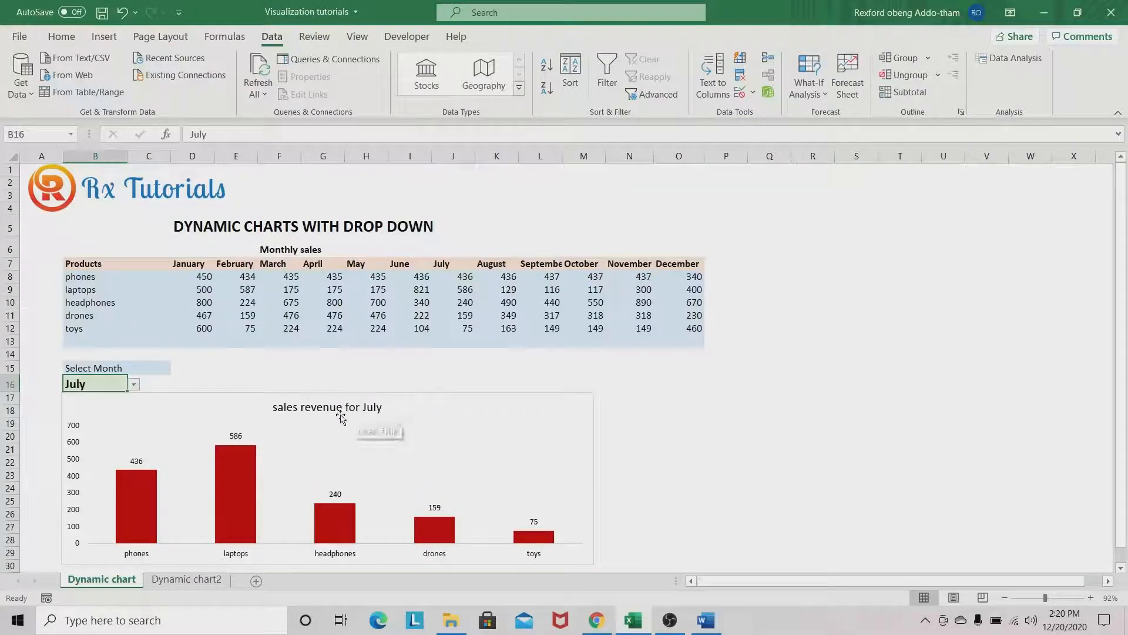
Cycle the chart's month selector in B16 through September, October and November, and finish on September.
{"action": "left_click", "coordinate": [134, 385]}
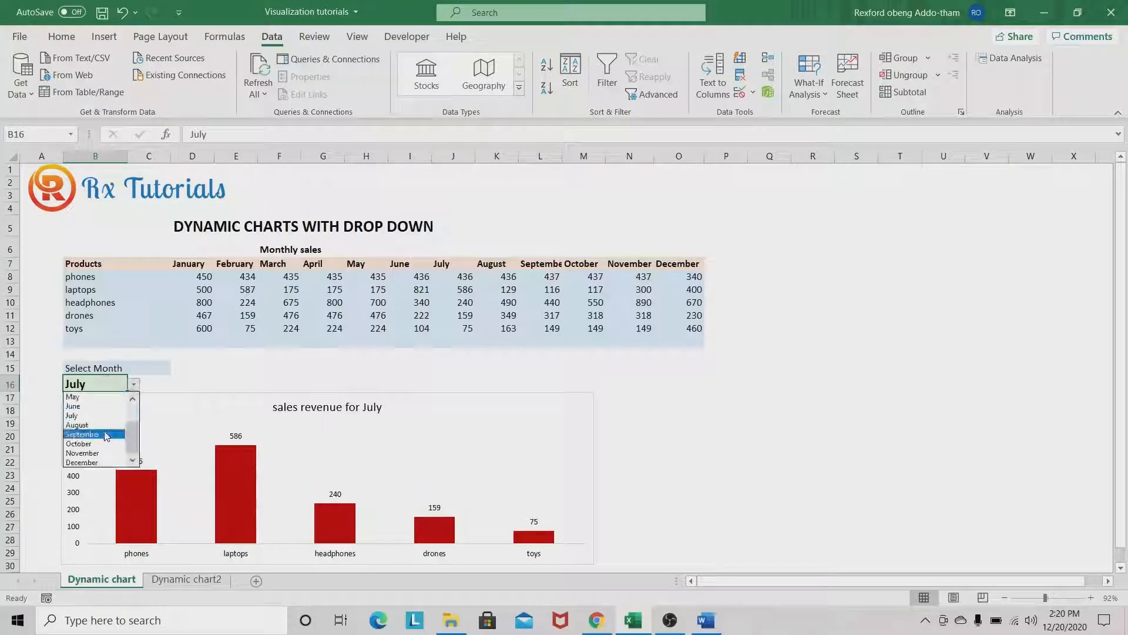
{"action": "left_click", "coordinate": [83, 434]}
{"action": "left_click", "coordinate": [133, 386]}
{"action": "left_click", "coordinate": [78, 443]}
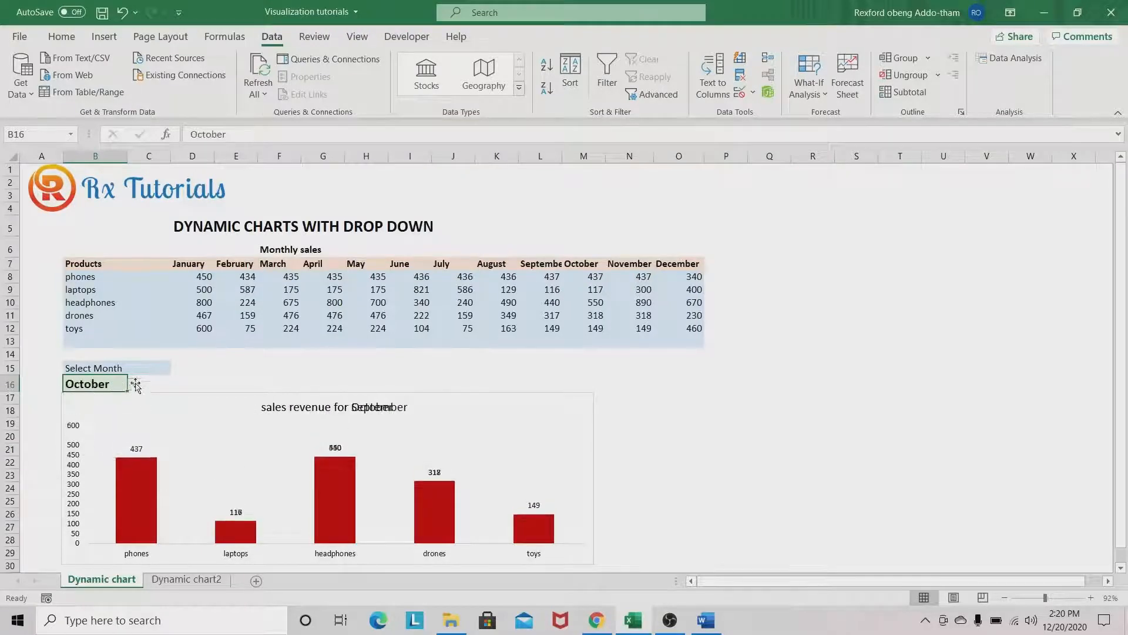
{"action": "left_click", "coordinate": [134, 385]}
{"action": "left_click", "coordinate": [95, 456]}
{"action": "left_click", "coordinate": [134, 385]}
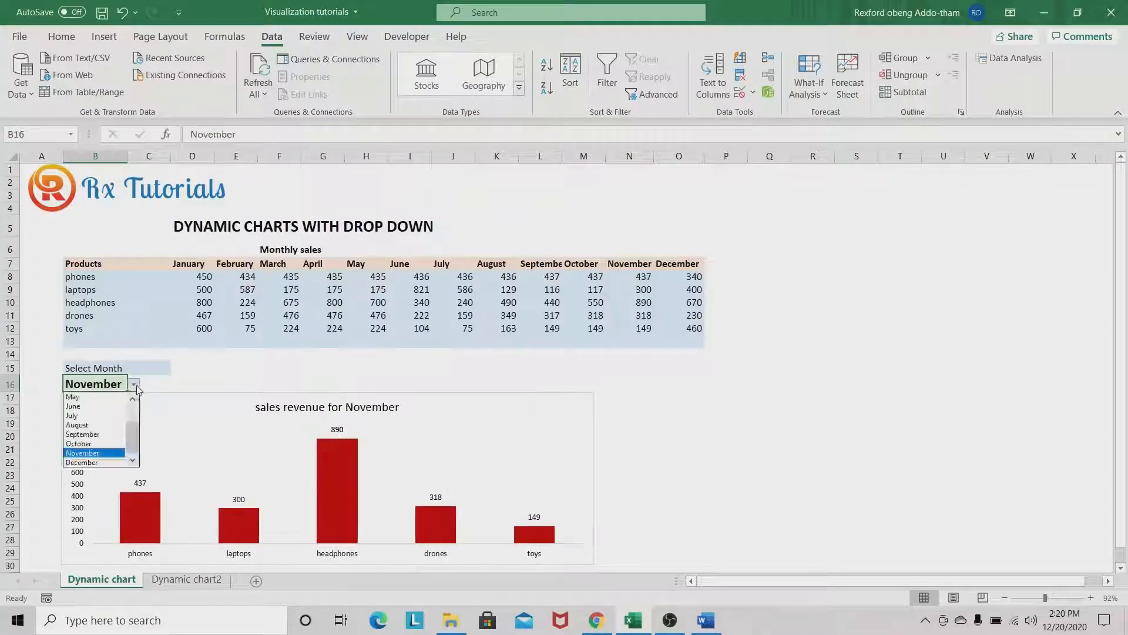
{"action": "left_click", "coordinate": [94, 435]}
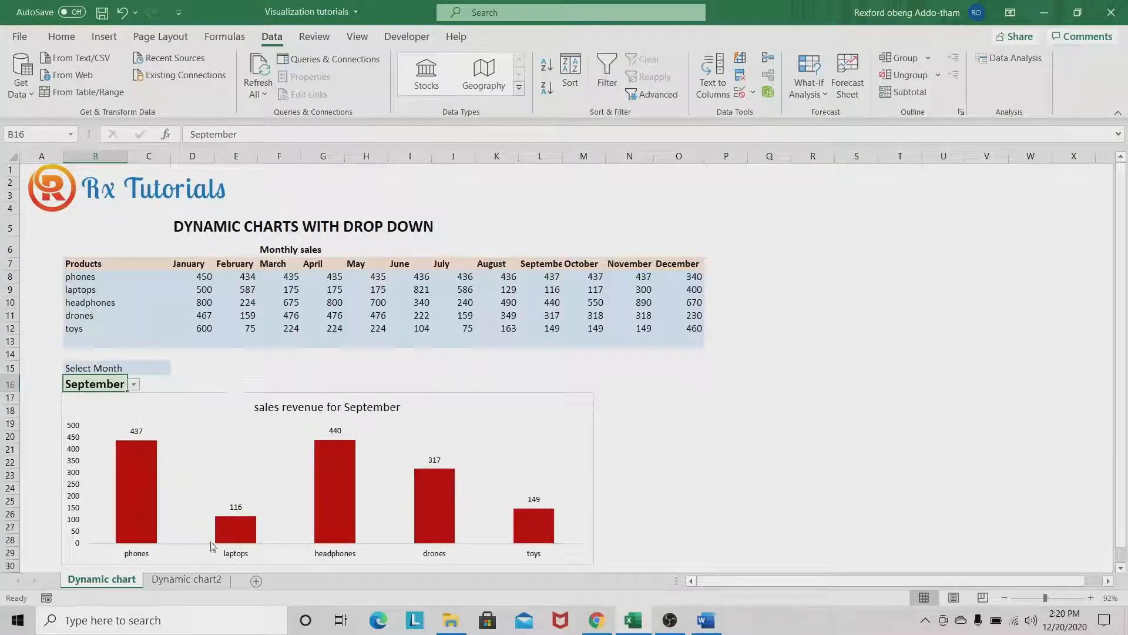
On the Dynamic chart2 sheet, start a data validation rule for cell B16 that allows a List.
{"action": "left_click", "coordinate": [205, 583]}
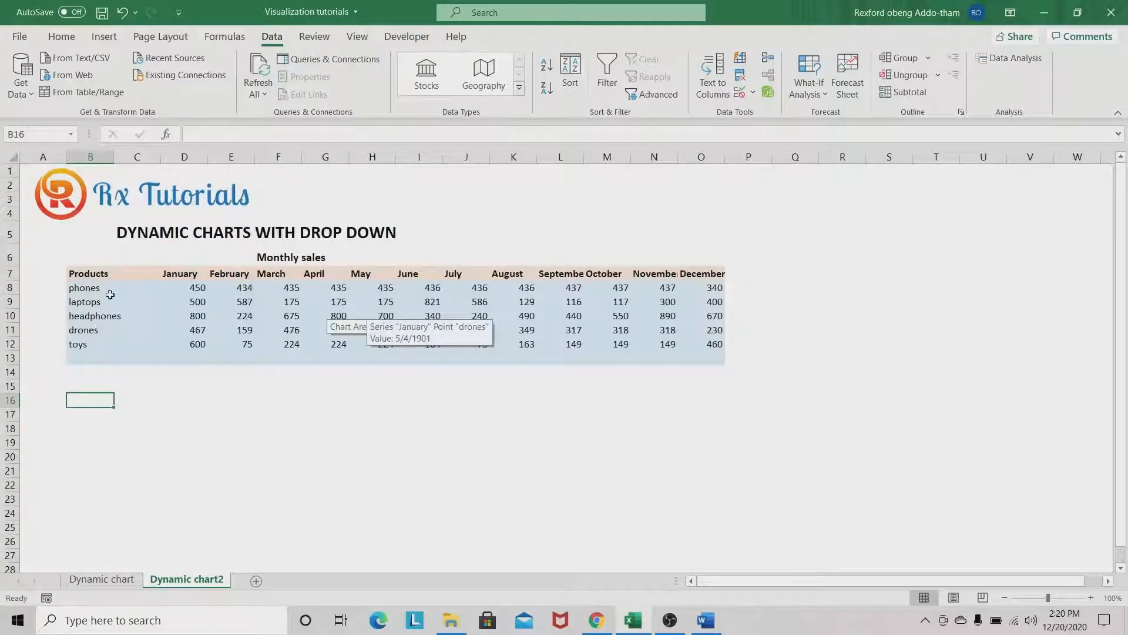
{"action": "left_click", "coordinate": [137, 418]}
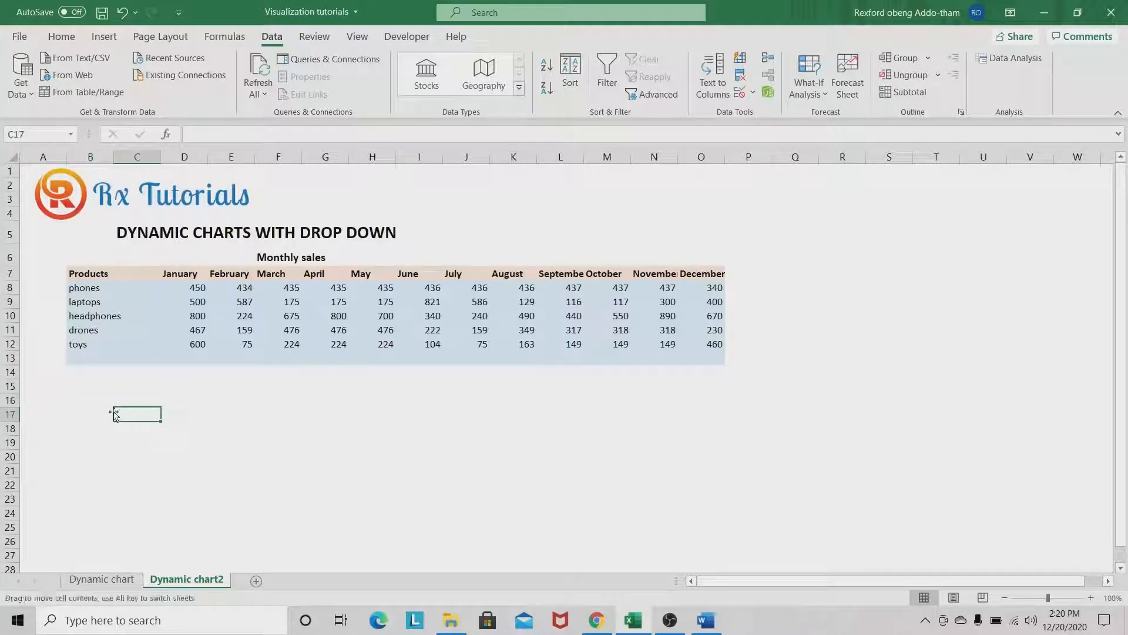
{"action": "left_click", "coordinate": [86, 412]}
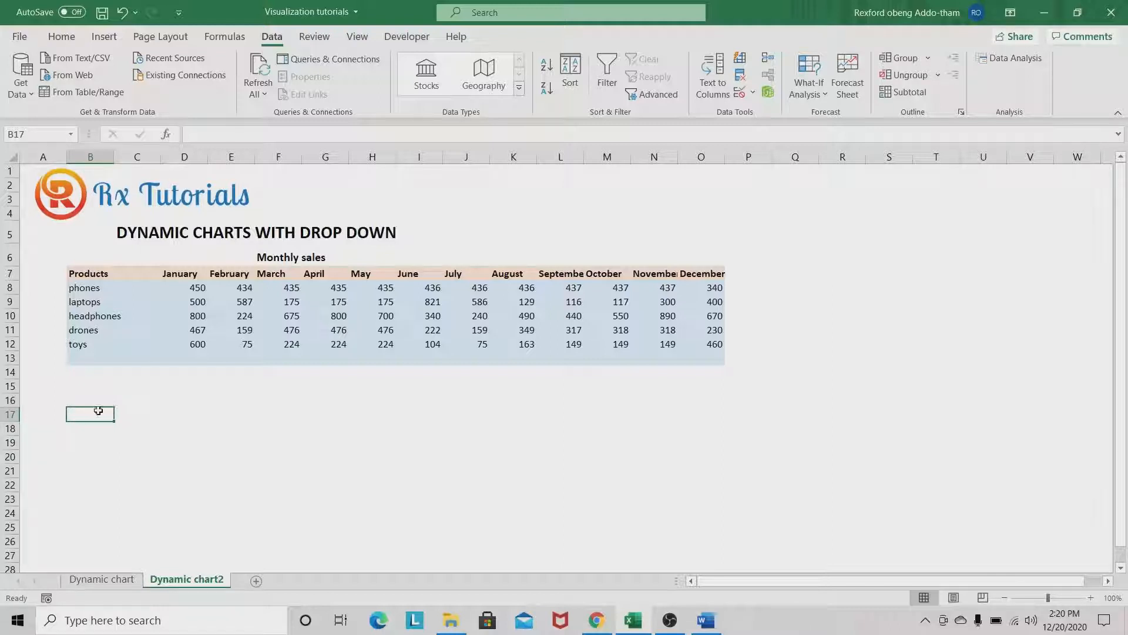
{"action": "left_click", "coordinate": [87, 404]}
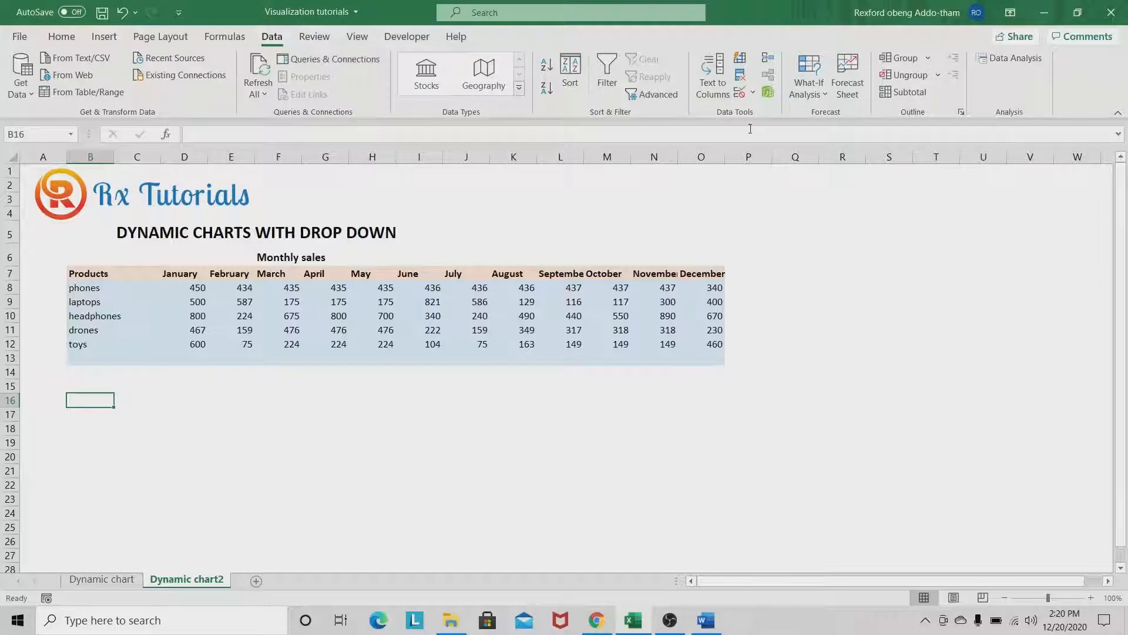
{"action": "left_click", "coordinate": [755, 96]}
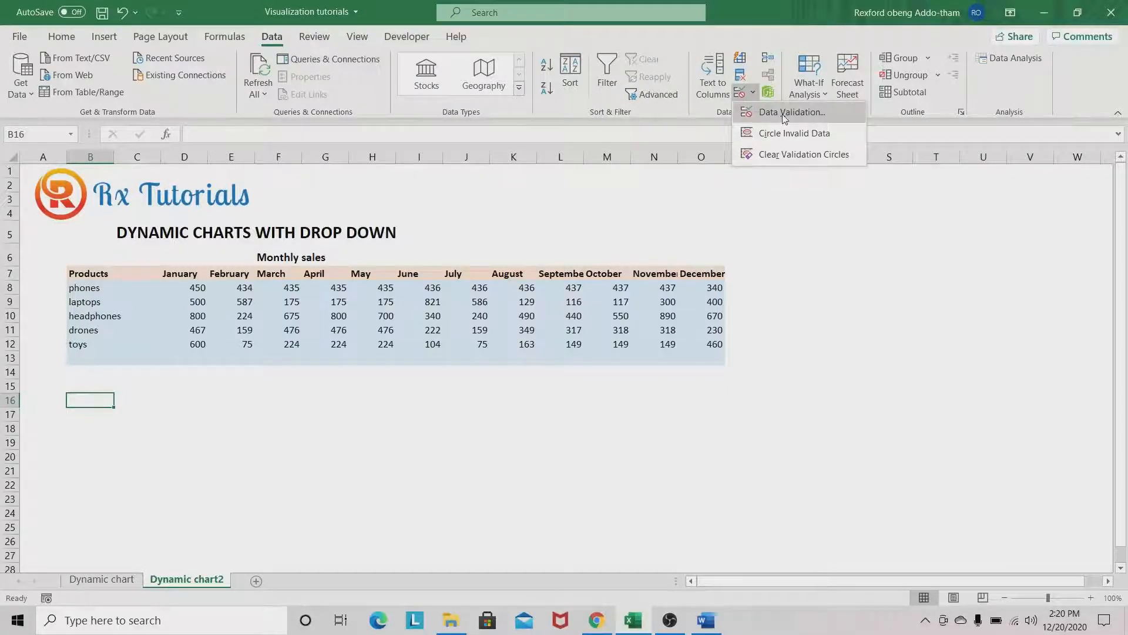
{"action": "left_click", "coordinate": [781, 113]}
{"action": "left_click_drag", "start_coordinate": [736, 223], "coordinate": [617, 220]}
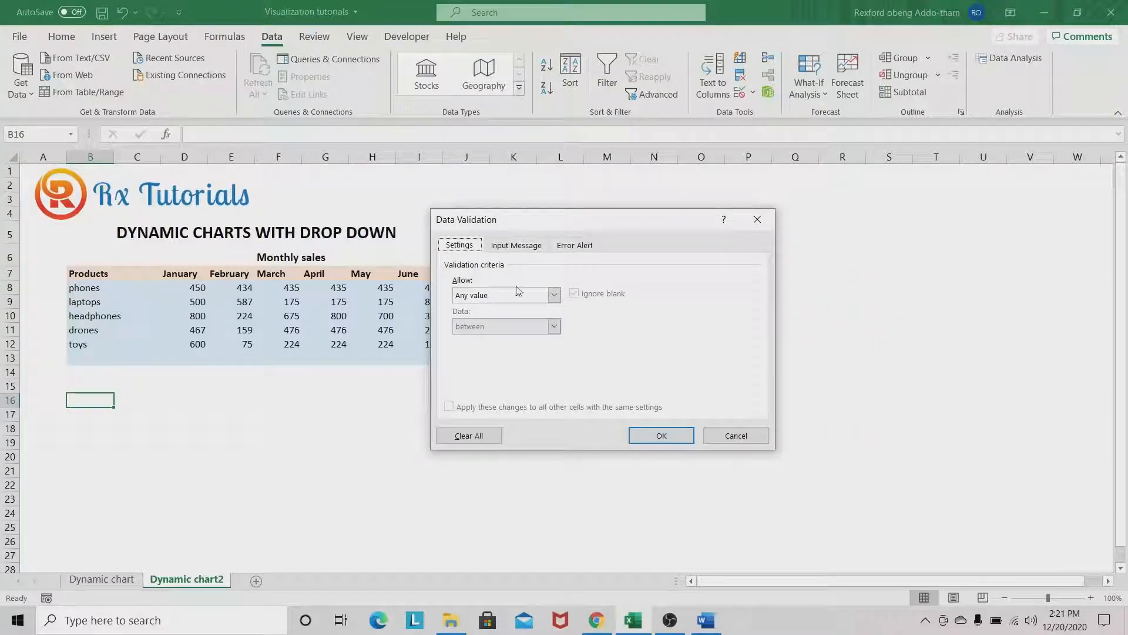
{"action": "left_click", "coordinate": [554, 296]}
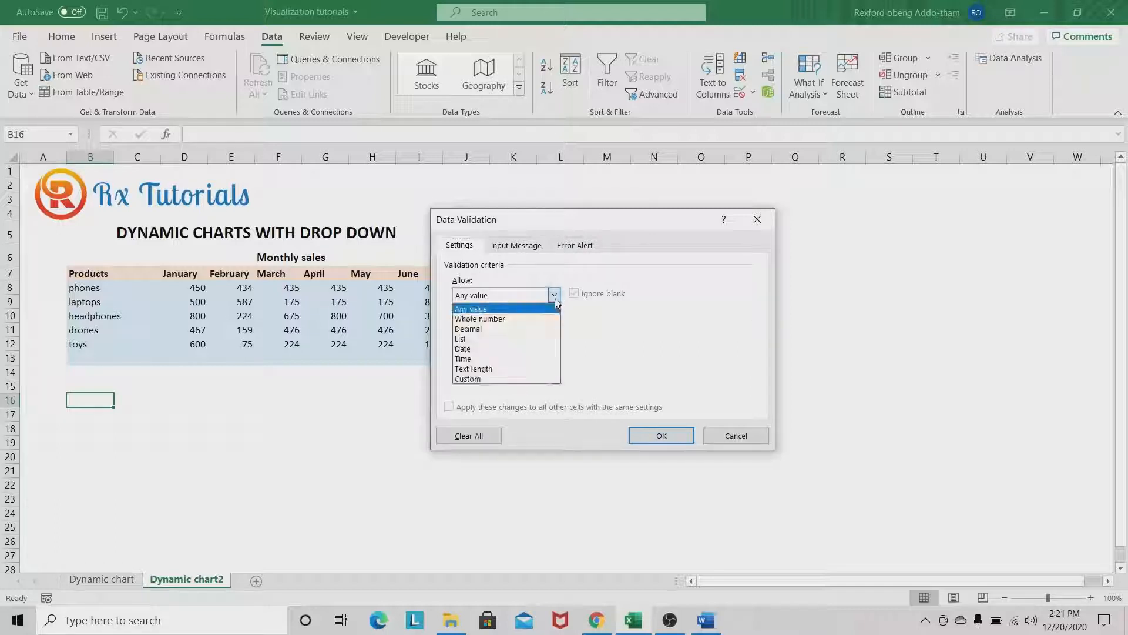
{"action": "left_click", "coordinate": [491, 339]}
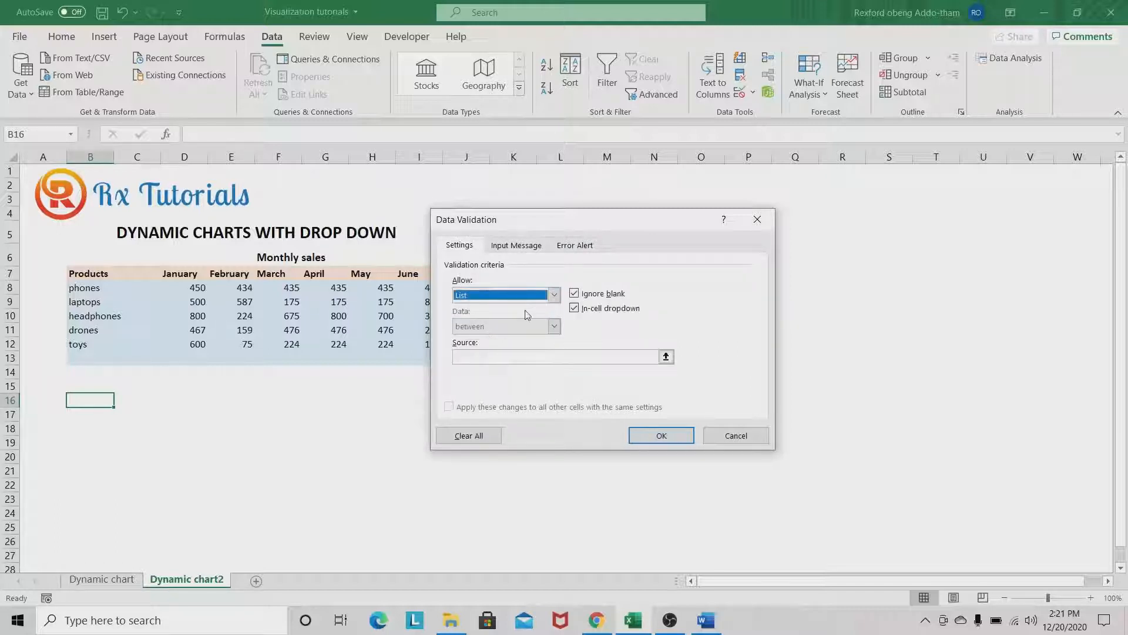
Set the list's source to the month headers =$D$7:$O$7 and apply the validation to B16.
{"action": "left_click", "coordinate": [529, 357]}
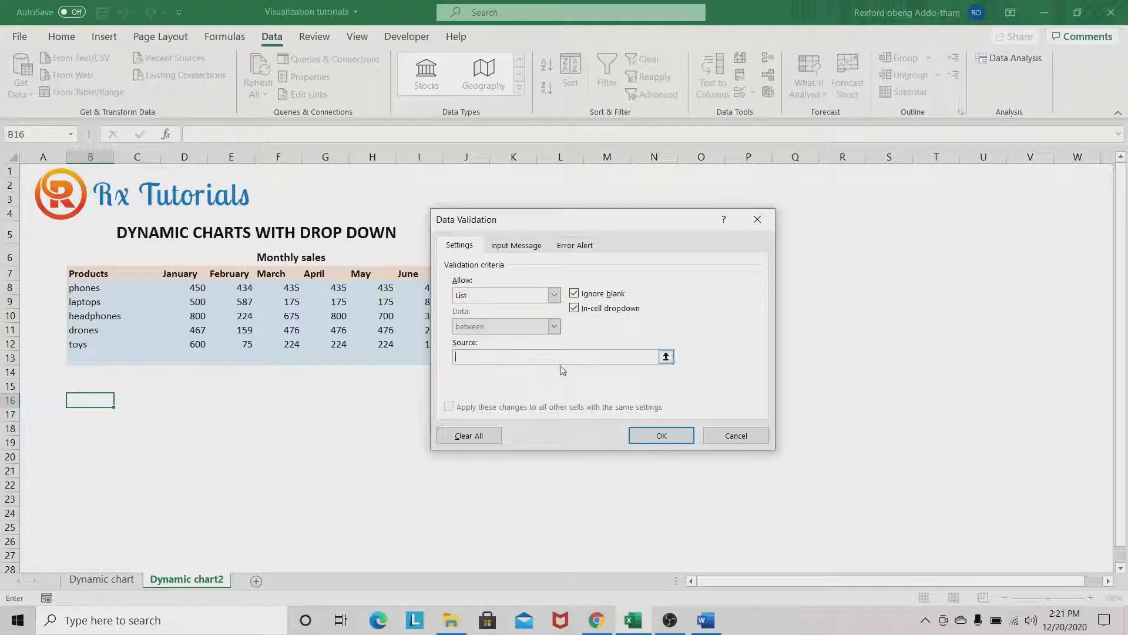
{"action": "left_click_drag", "start_coordinate": [625, 226], "coordinate": [785, 309]}
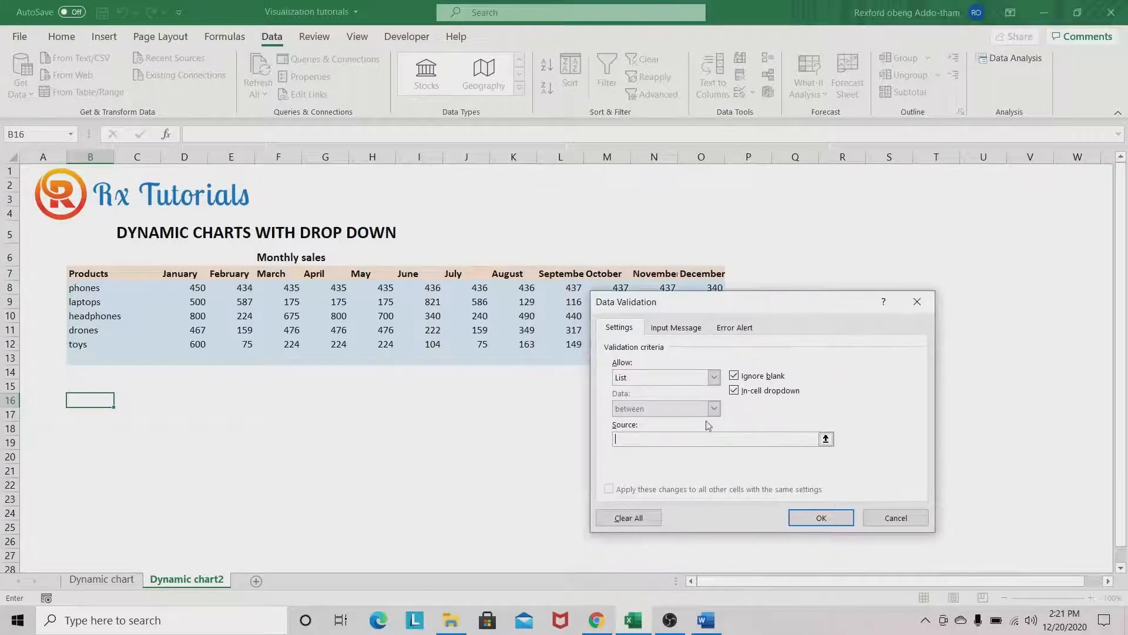
{"action": "left_click", "coordinate": [825, 439]}
{"action": "left_click", "coordinate": [181, 273]}
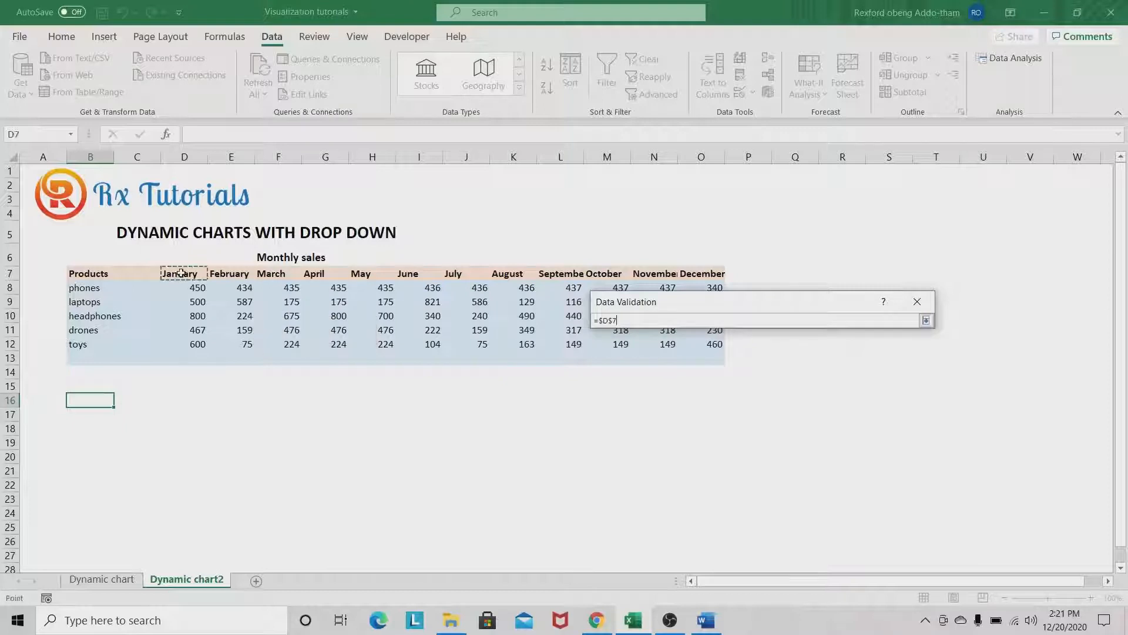
{"action": "left_click_drag", "start_coordinate": [181, 272], "coordinate": [686, 275]}
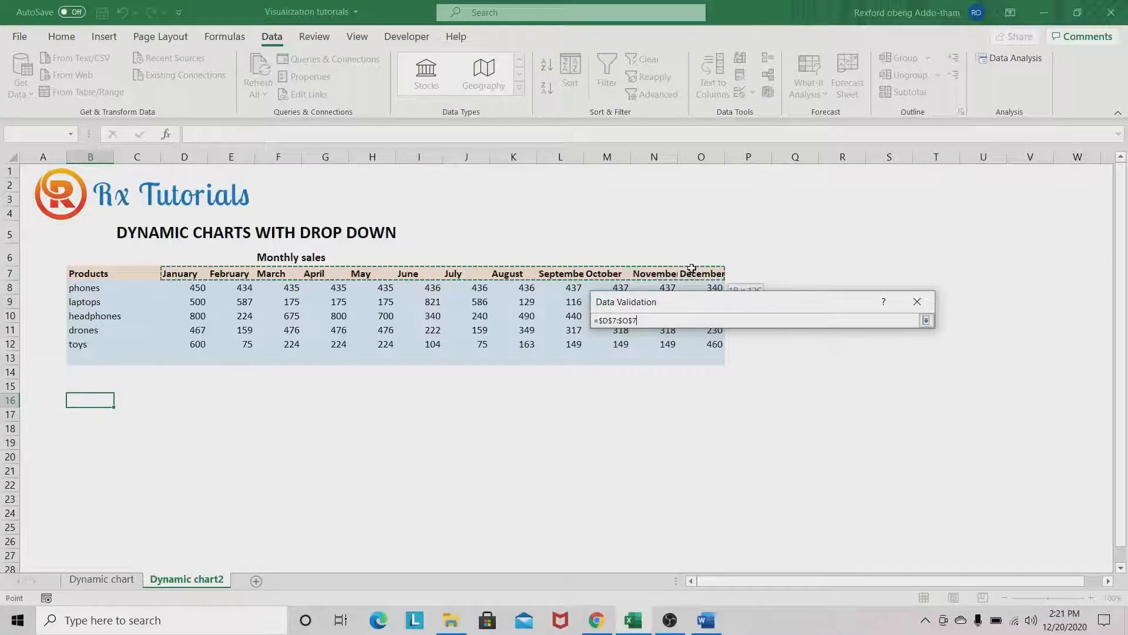
{"action": "left_click", "coordinate": [663, 322]}
{"action": "key", "text": "Return"}
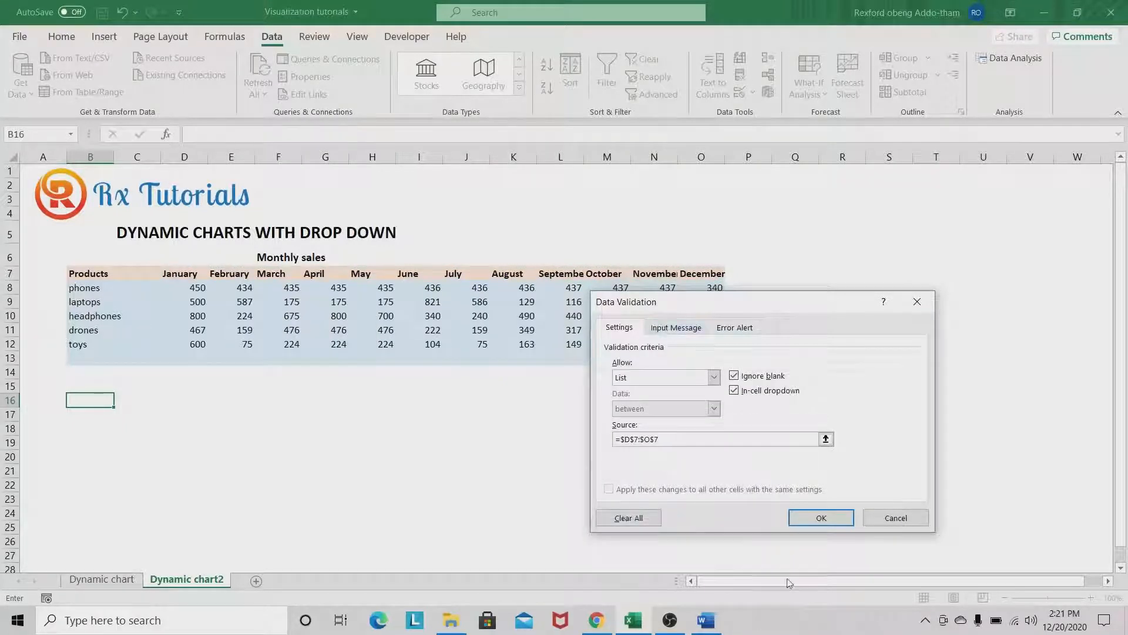
{"action": "left_click", "coordinate": [821, 518]}
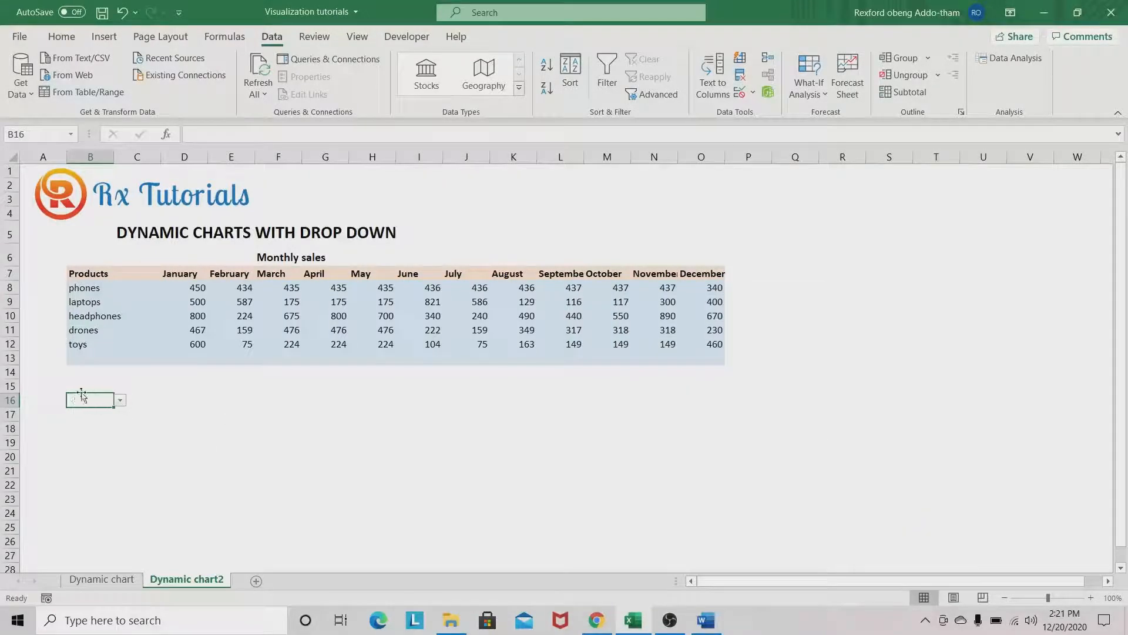
Test the new month drop-down in B16 by choosing May, and finish with October selected.
{"action": "left_click", "coordinate": [120, 400]}
{"action": "left_click", "coordinate": [79, 453]}
{"action": "left_click", "coordinate": [120, 400]}
{"action": "left_click", "coordinate": [88, 439]}
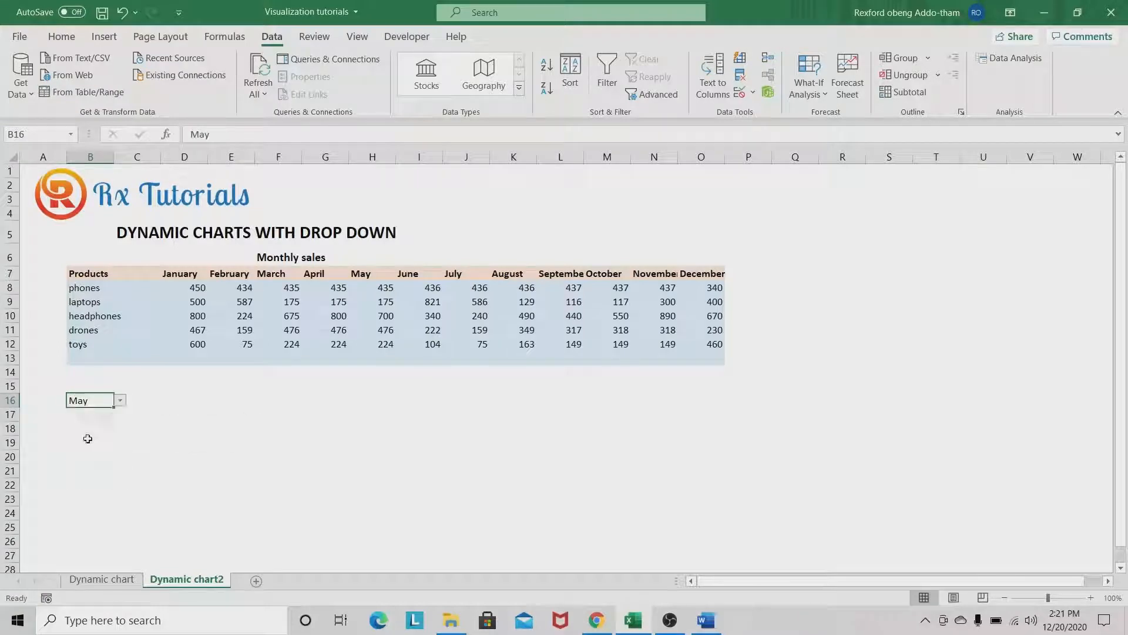
{"action": "left_click", "coordinate": [120, 400]}
{"action": "left_click", "coordinate": [83, 461]}
{"action": "left_click", "coordinate": [120, 400]}
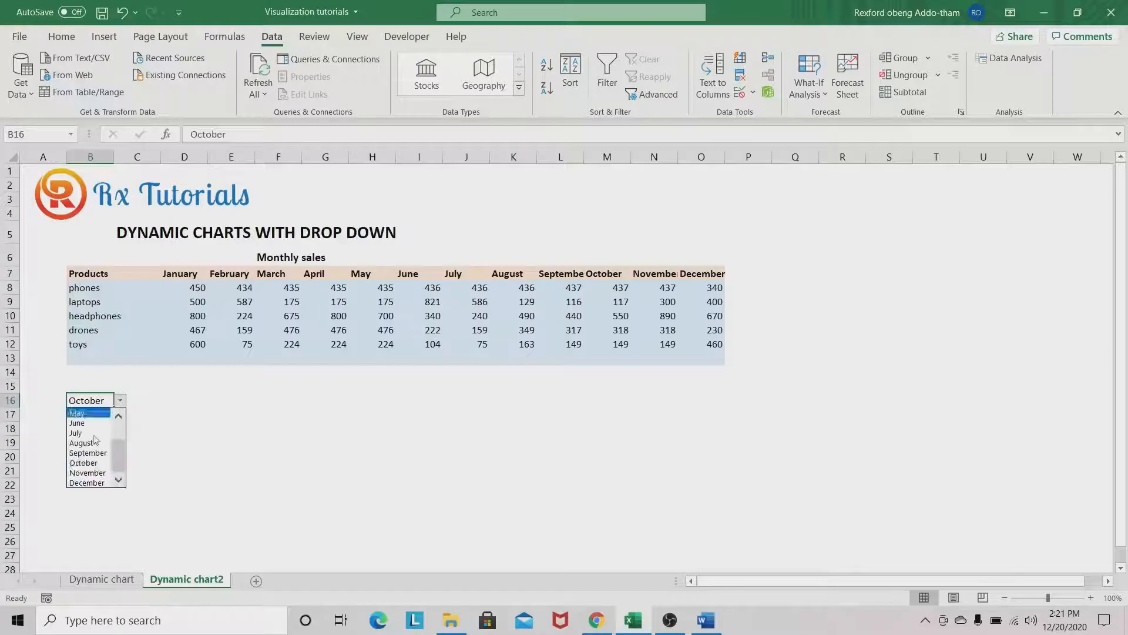
{"action": "left_click", "coordinate": [83, 461]}
{"action": "left_click", "coordinate": [184, 414]}
{"action": "left_click", "coordinate": [108, 400]}
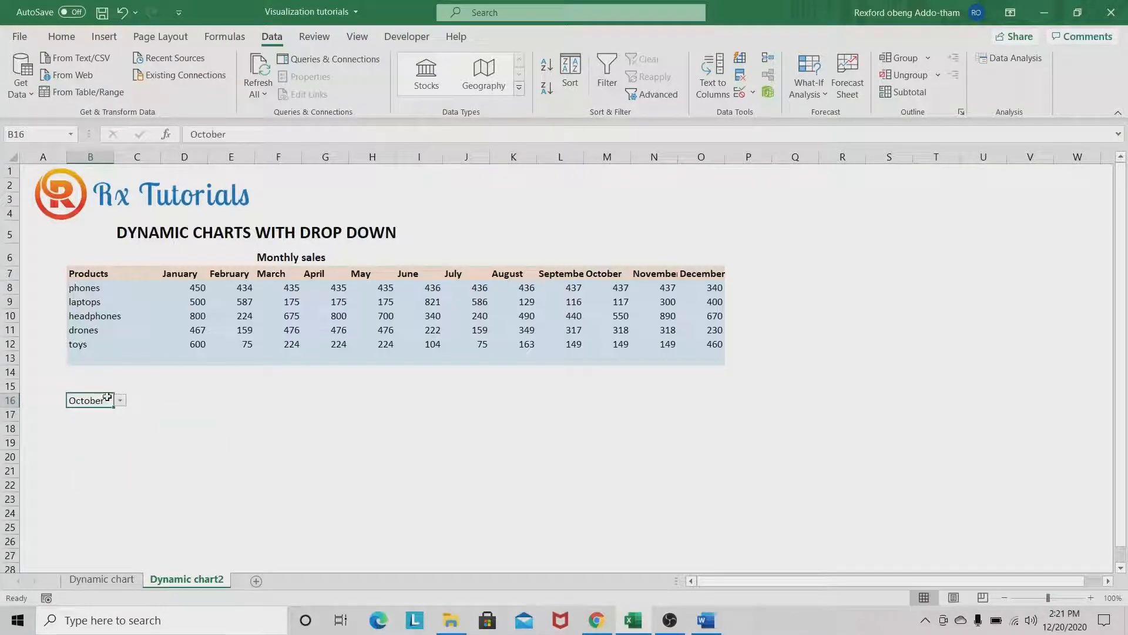
Check the drop-down in B16 again by switching it to August and back to October.
{"action": "left_click", "coordinate": [120, 401]}
{"action": "left_click", "coordinate": [88, 462]}
{"action": "left_click", "coordinate": [120, 400]}
{"action": "left_click", "coordinate": [88, 442]}
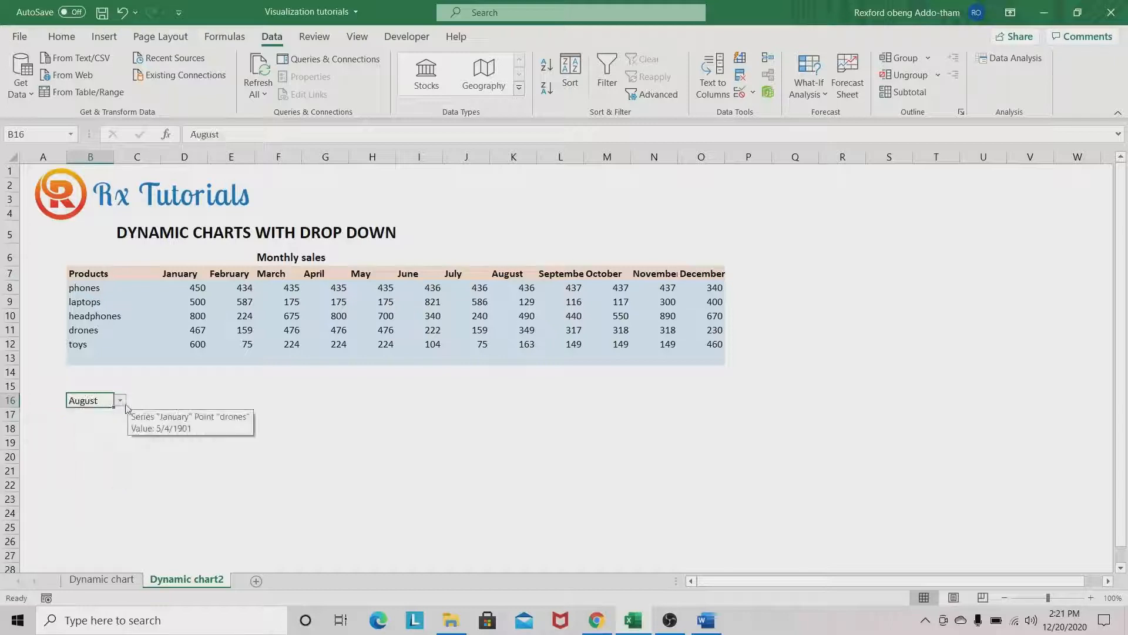
{"action": "left_click", "coordinate": [120, 400]}
{"action": "left_click", "coordinate": [88, 462]}
{"action": "left_click", "coordinate": [165, 426]}
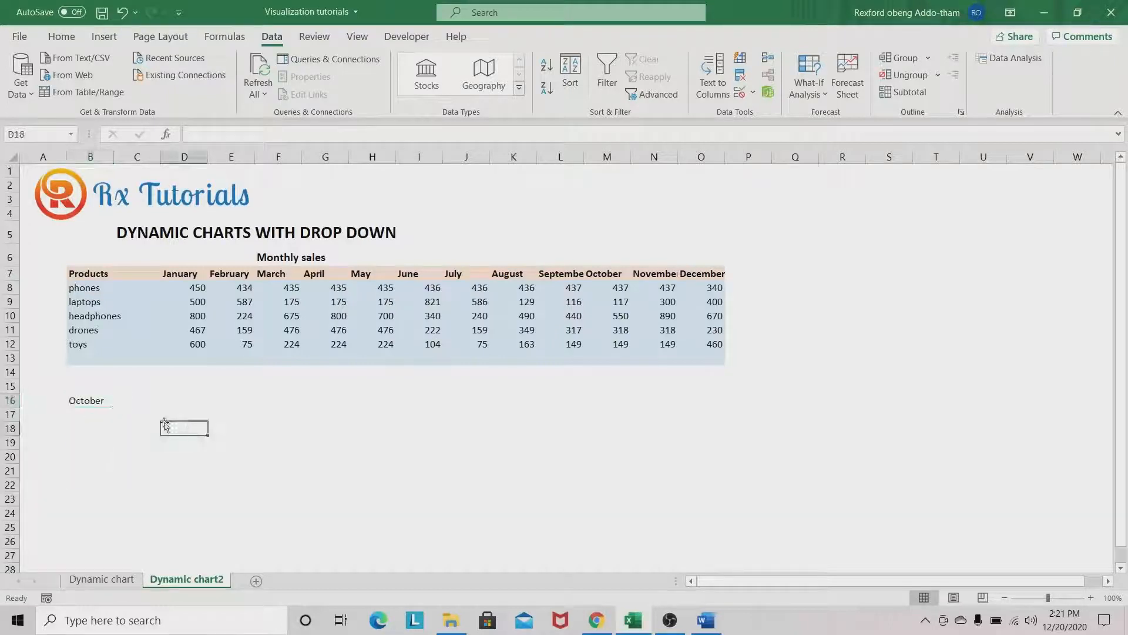
{"action": "left_click", "coordinate": [84, 400]}
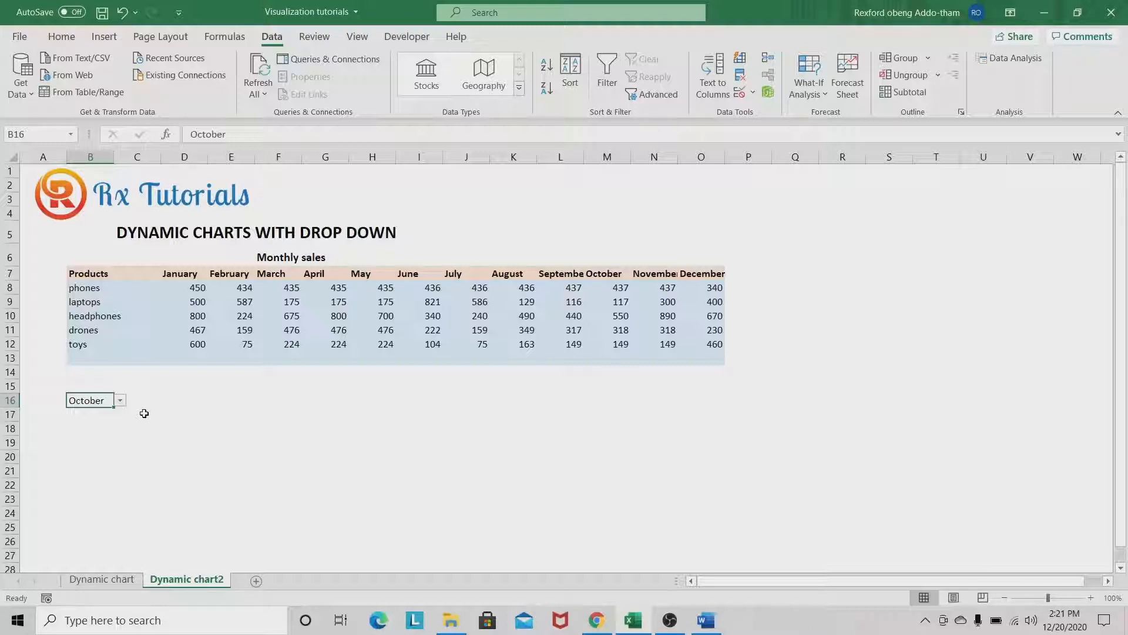
Copy the product names in B8:B12 to Q8:Q12, beside the monthly sales table.
{"action": "left_click", "coordinate": [760, 283]}
{"action": "key", "text": "Right"}
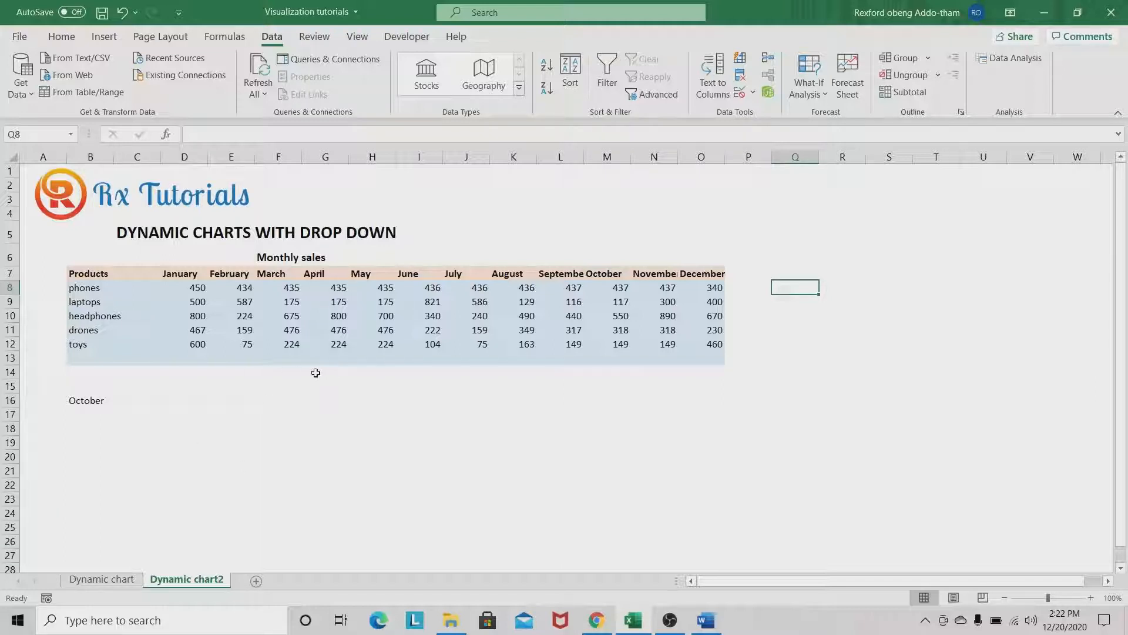
{"action": "left_click_drag", "start_coordinate": [97, 293], "coordinate": [106, 344]}
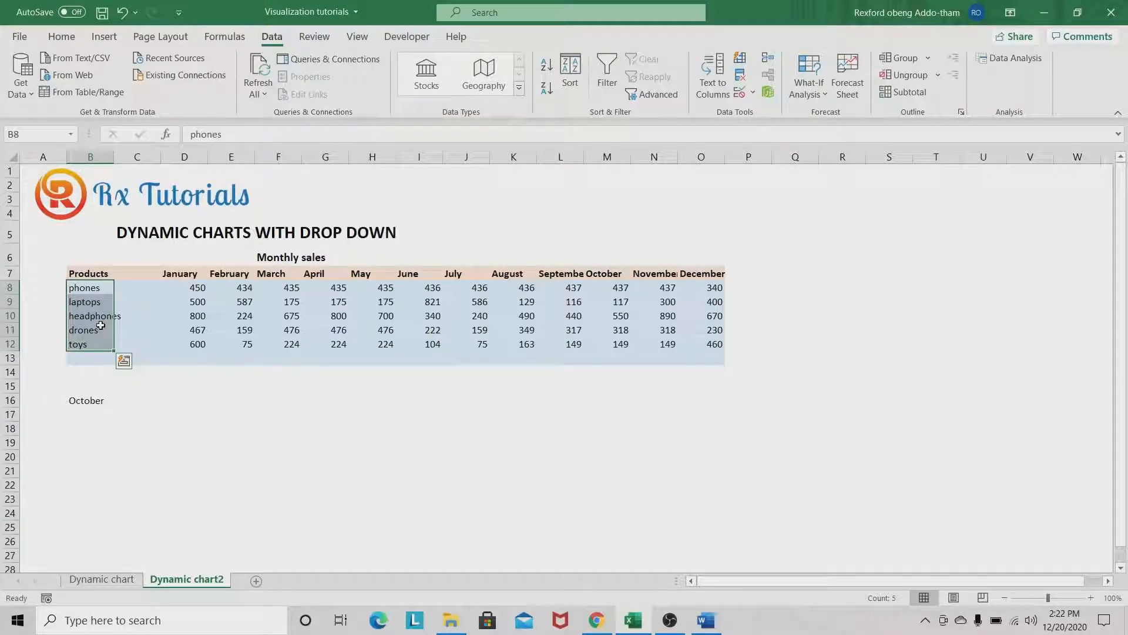
{"action": "key", "text": "ctrl+c"}
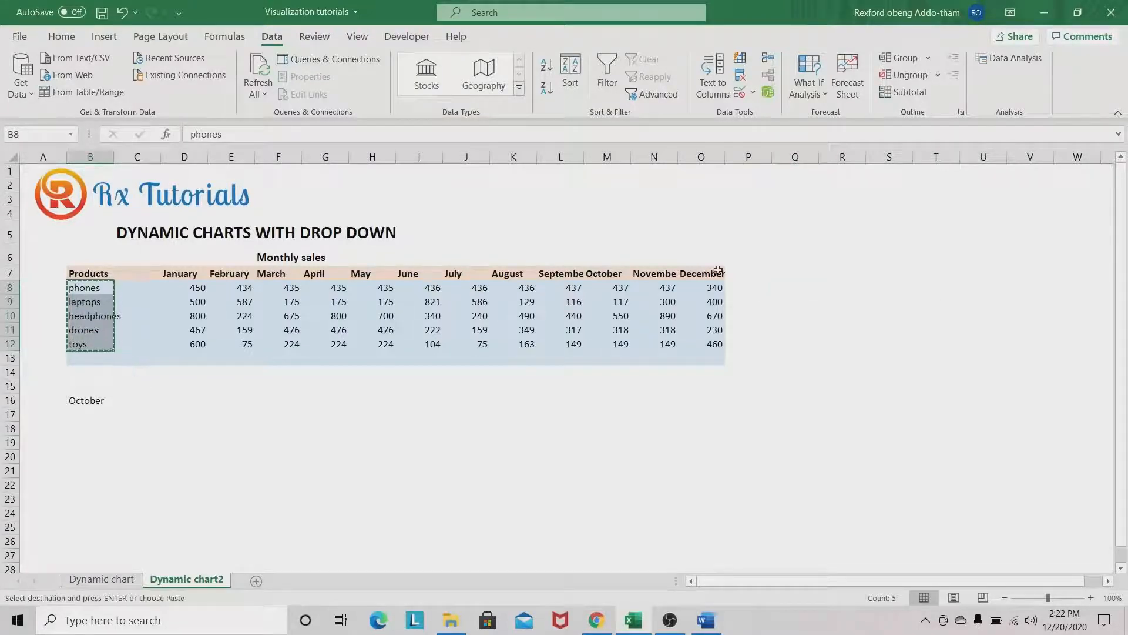
{"action": "left_click", "coordinate": [782, 284]}
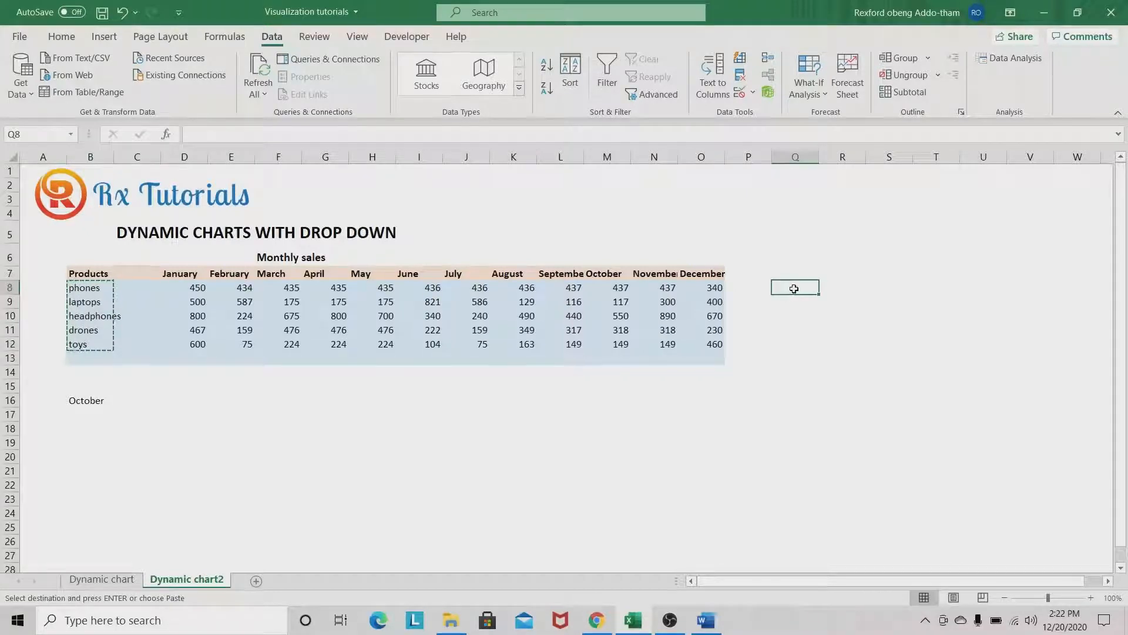
{"action": "key", "text": "ctrl+v"}
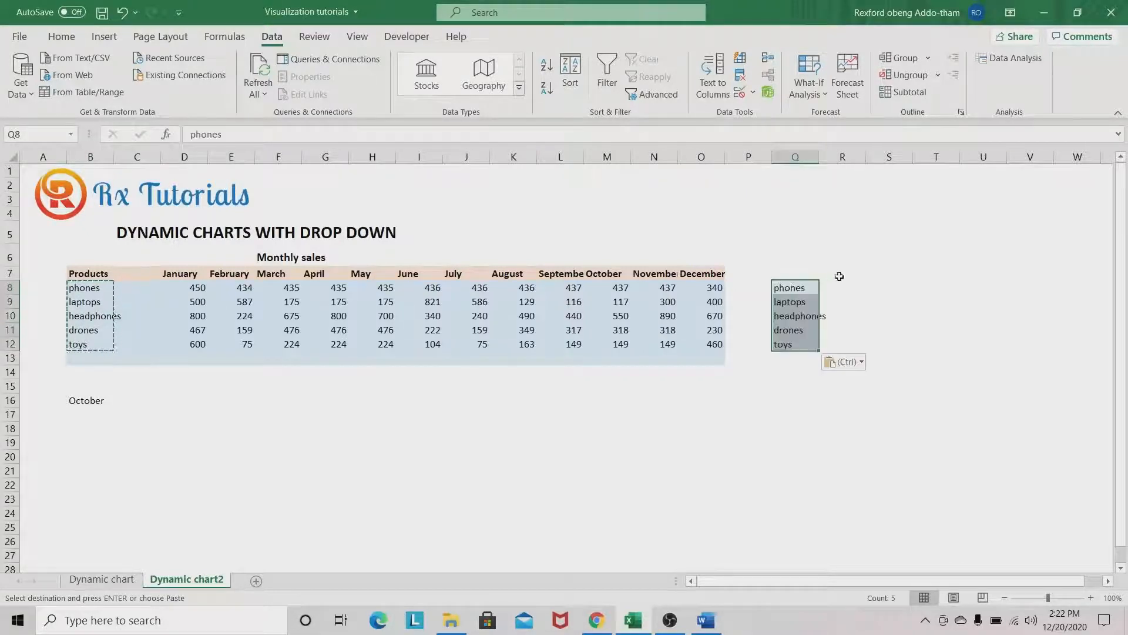
{"action": "left_click", "coordinate": [838, 290]}
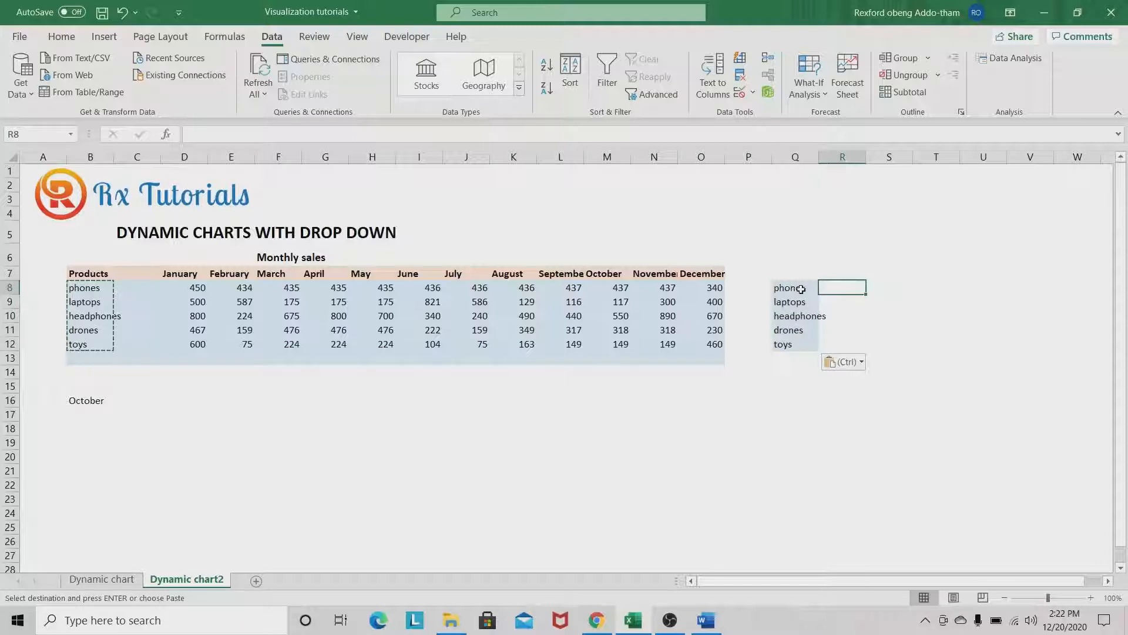
Enter January as the month header in R7, above the column beside the copied product names.
{"action": "key", "text": "Escape"}
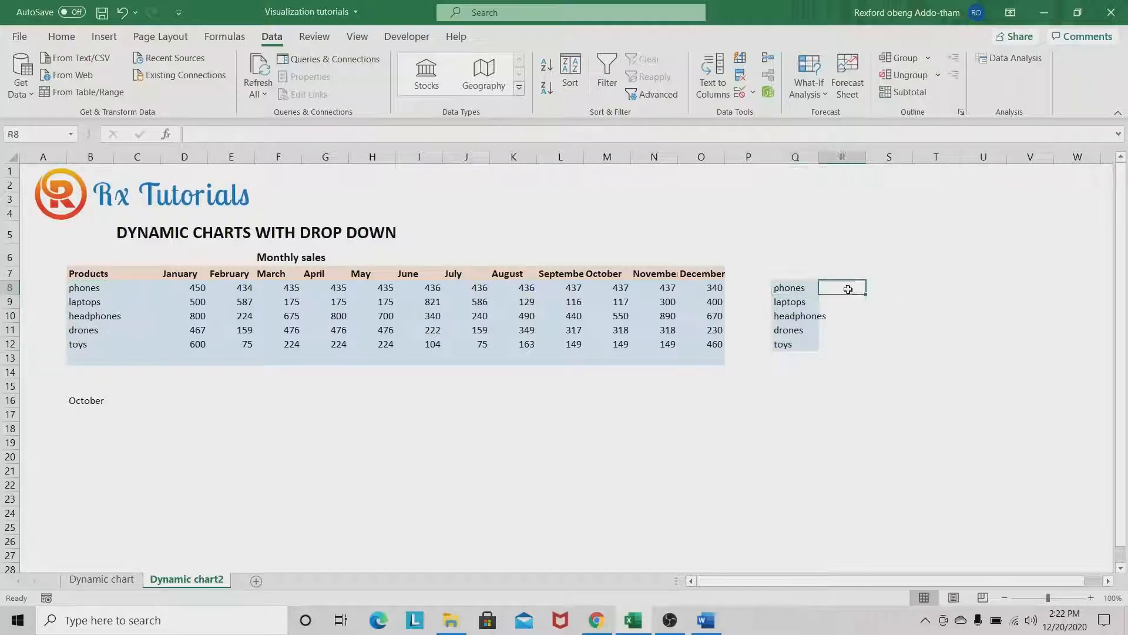
{"action": "left_click", "coordinate": [854, 271]}
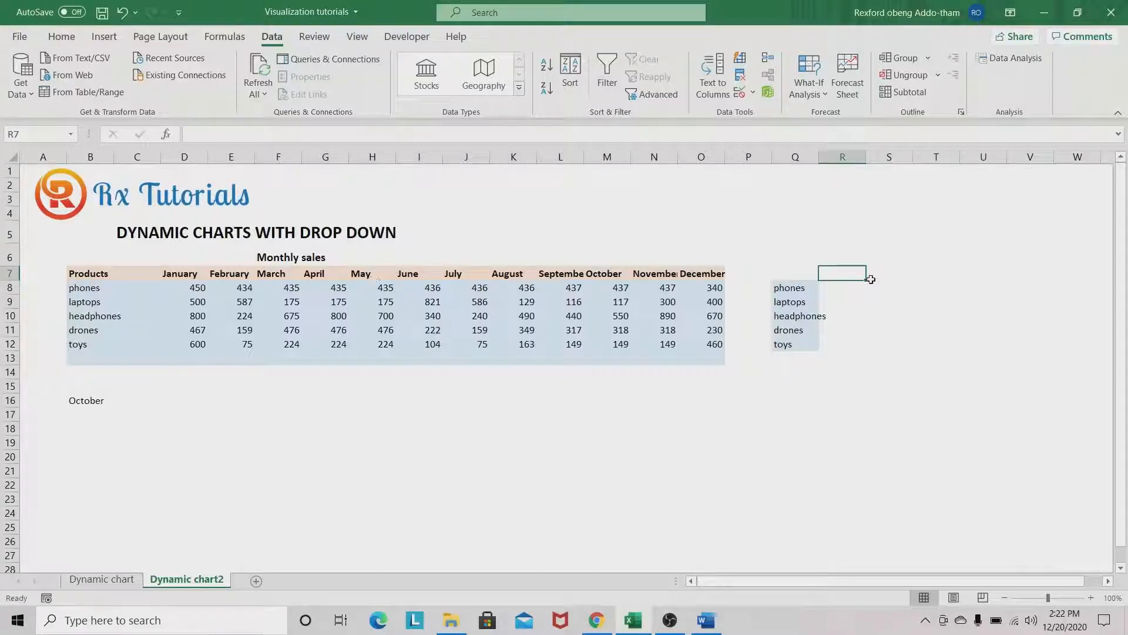
{"action": "key", "text": "Caps_Lock"}
{"action": "type", "text": "J"}
{"action": "key", "text": "Caps_Lock"}
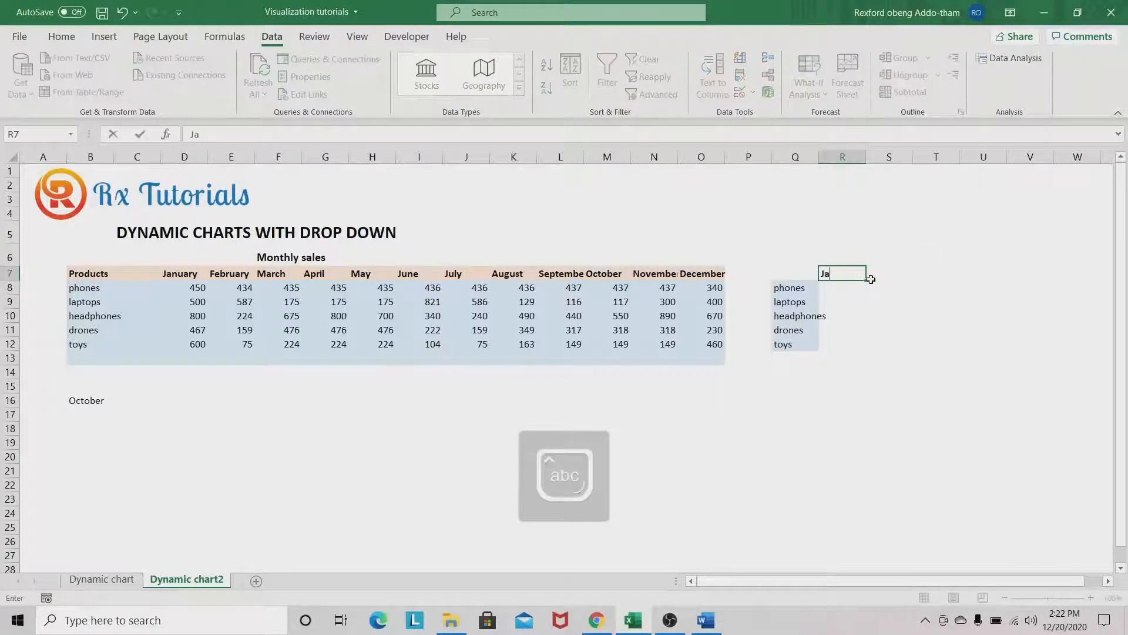
{"action": "type", "text": "anuary"}
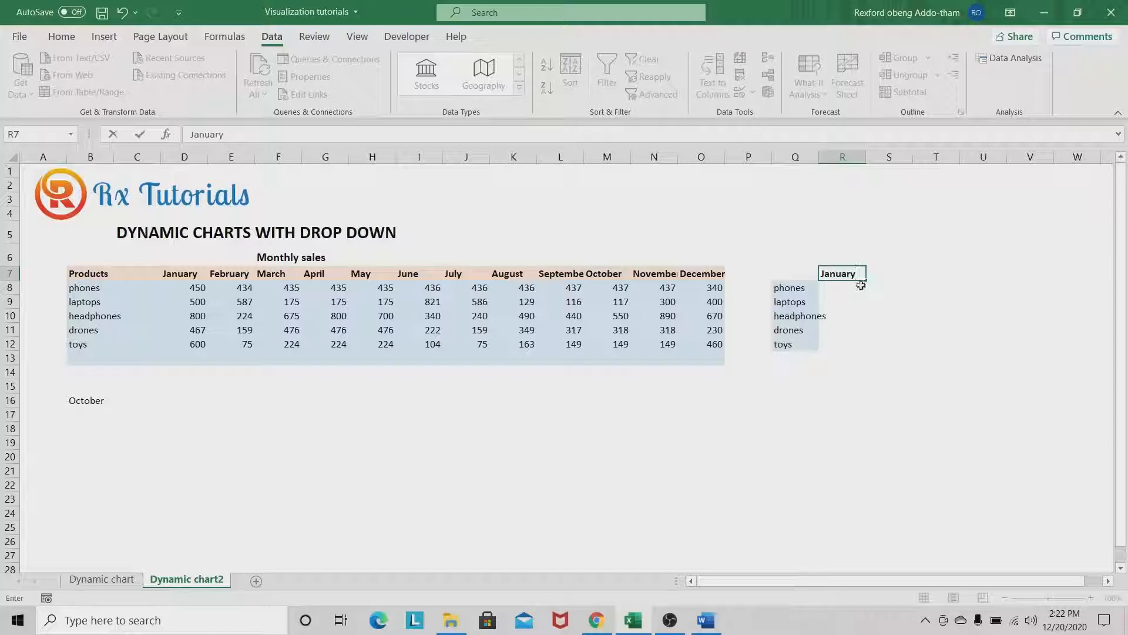
{"action": "left_click", "coordinate": [852, 300]}
Start an INDEX formula in R8 with the monthly sales figures D8:O12 as its array.
{"action": "left_click", "coordinate": [835, 287]}
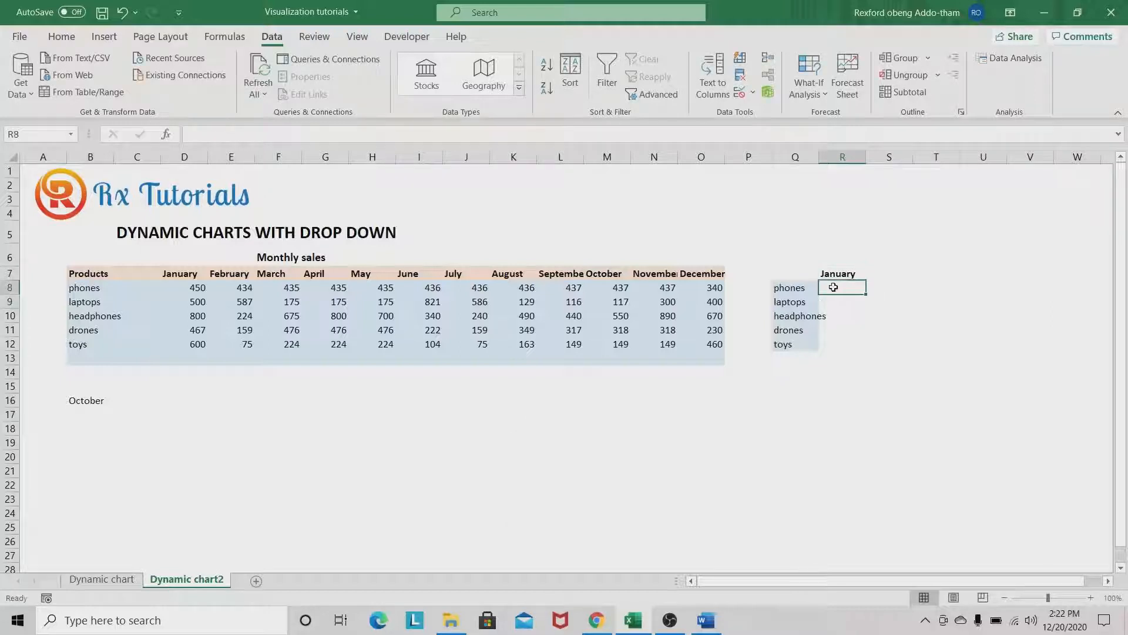
{"action": "type", "text": "=inde"}
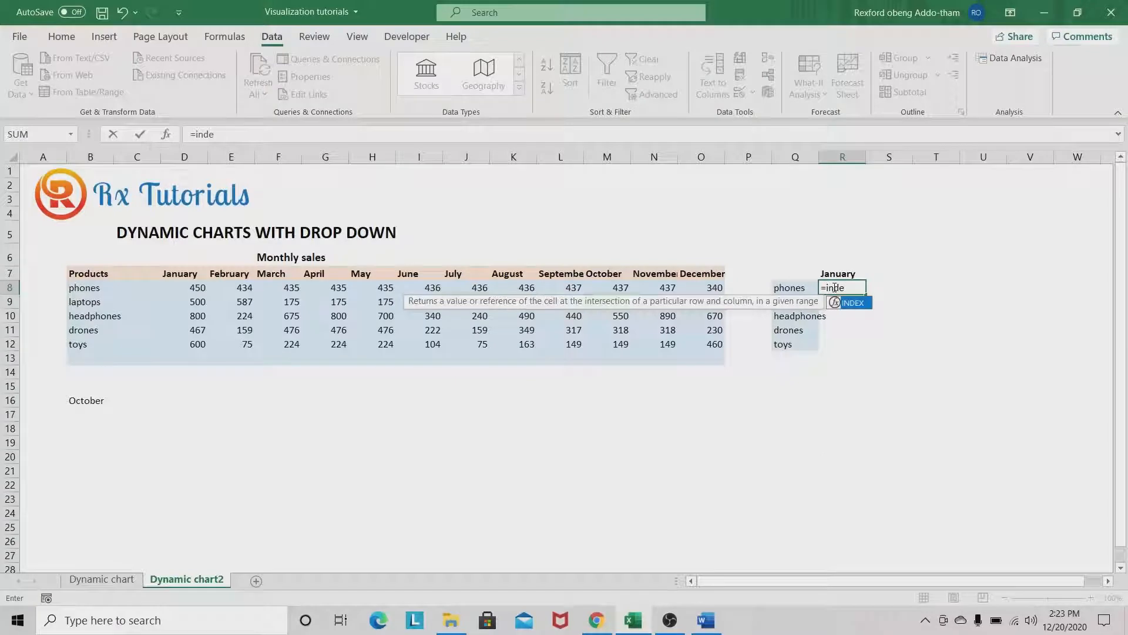
{"action": "key", "text": "Tab"}
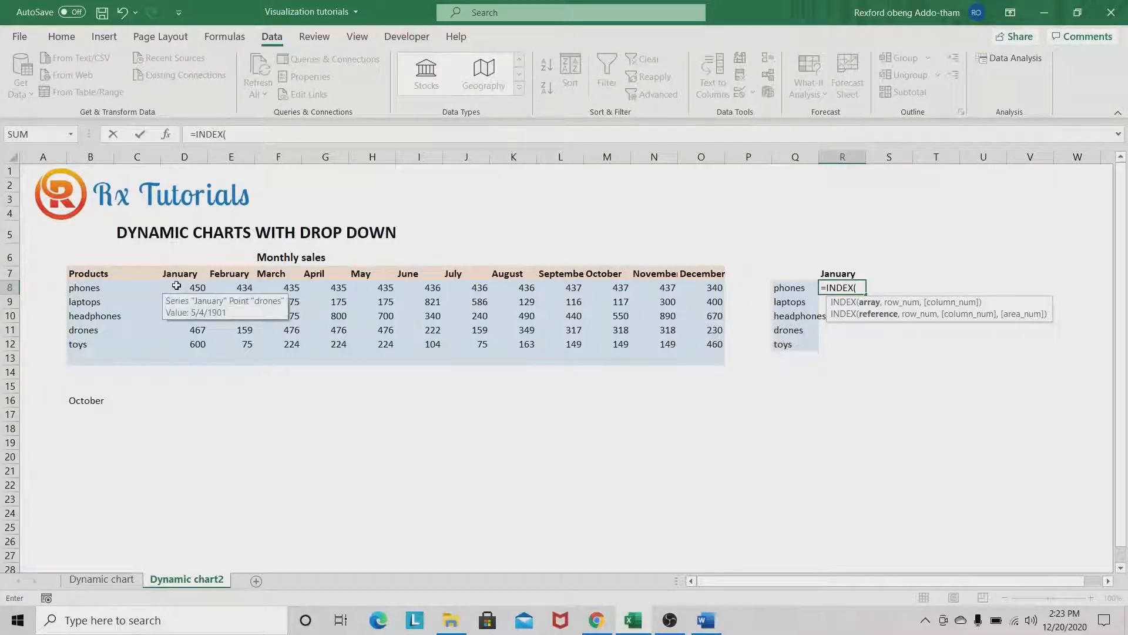
{"action": "left_click_drag", "start_coordinate": [167, 288], "coordinate": [706, 350]}
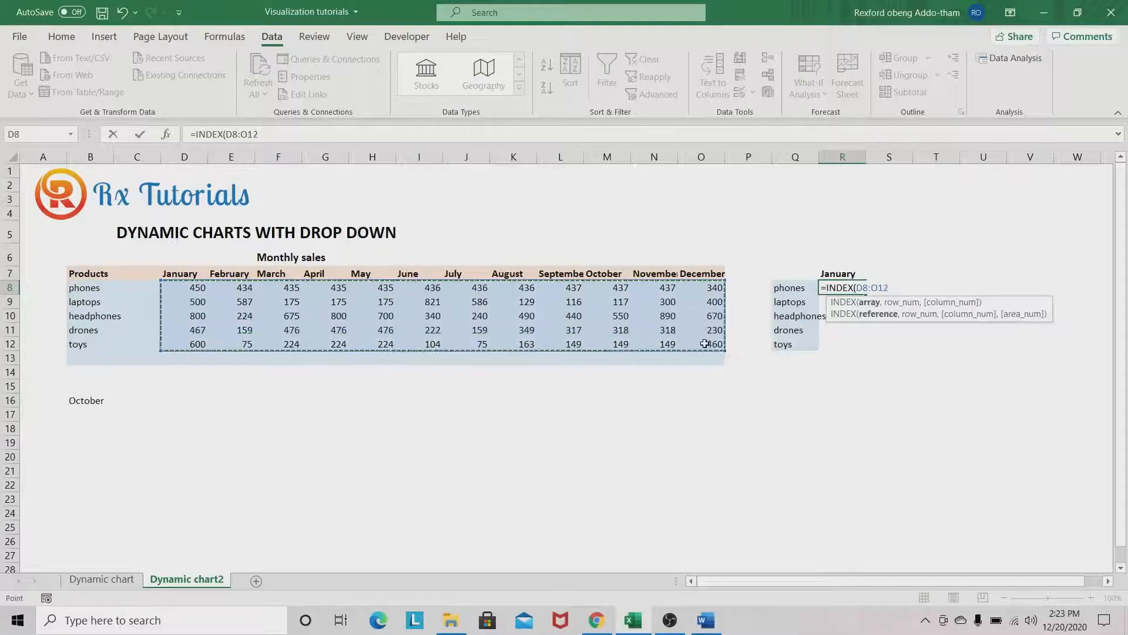
Make the INDEX array reference absolute as $D$8:$O$12 and continue to the row number argument.
{"action": "left_click", "coordinate": [891, 287]}
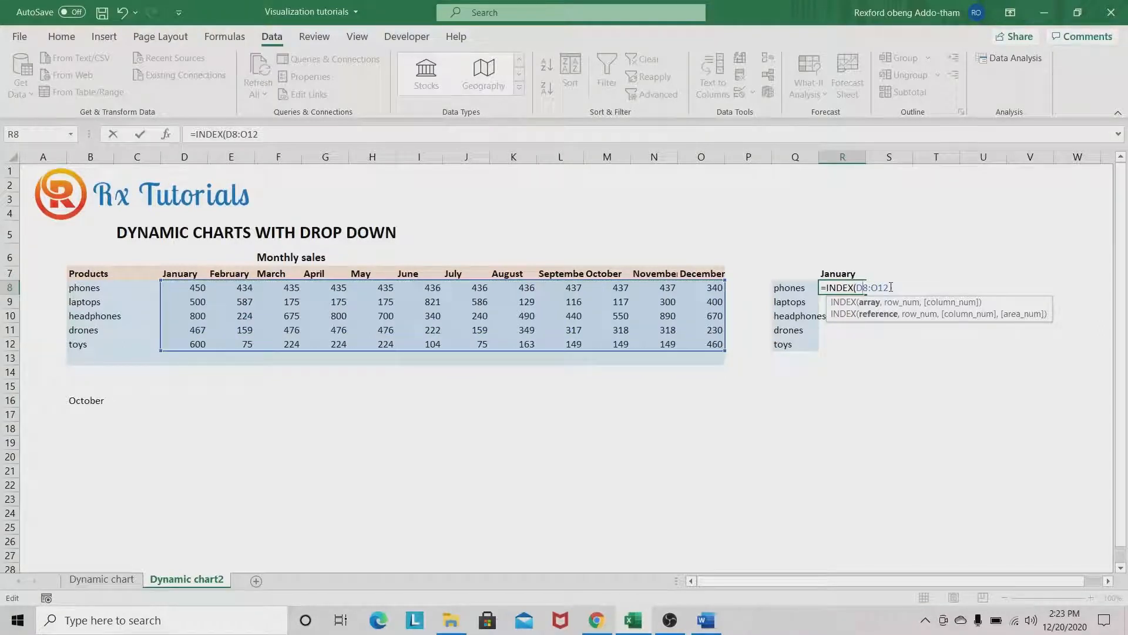
{"action": "key", "text": "F4"}
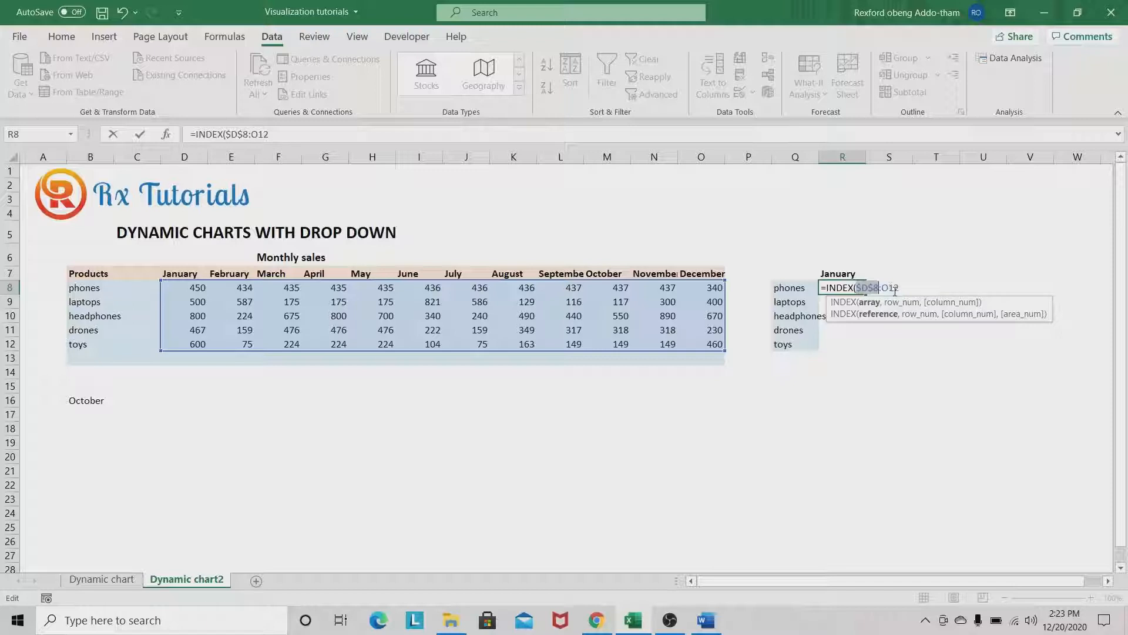
{"action": "left_click", "coordinate": [896, 287]}
{"action": "key", "text": "F4"}
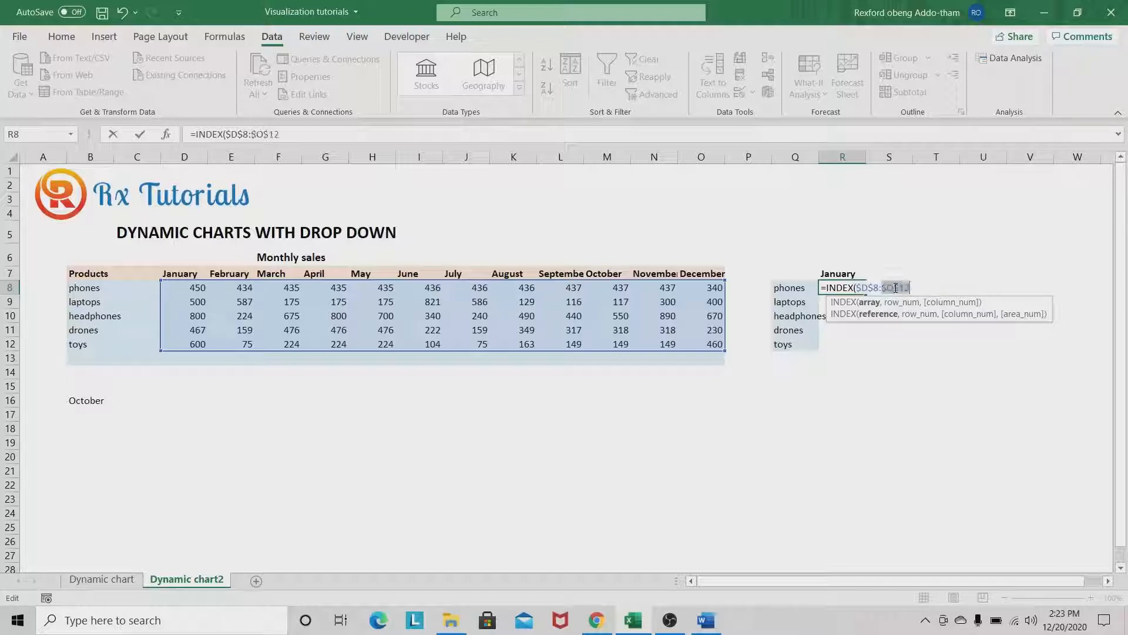
{"action": "key", "text": "Right"}
{"action": "key", "text": "Right"}
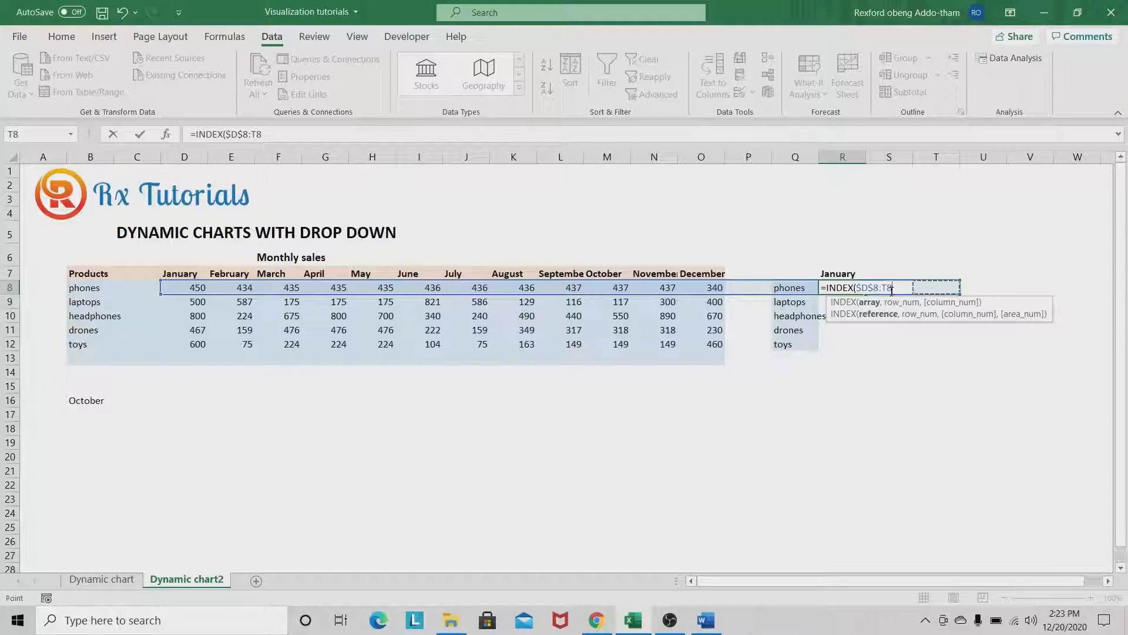
{"action": "key", "text": "ctrl+z"}
{"action": "left_click", "coordinate": [909, 285]}
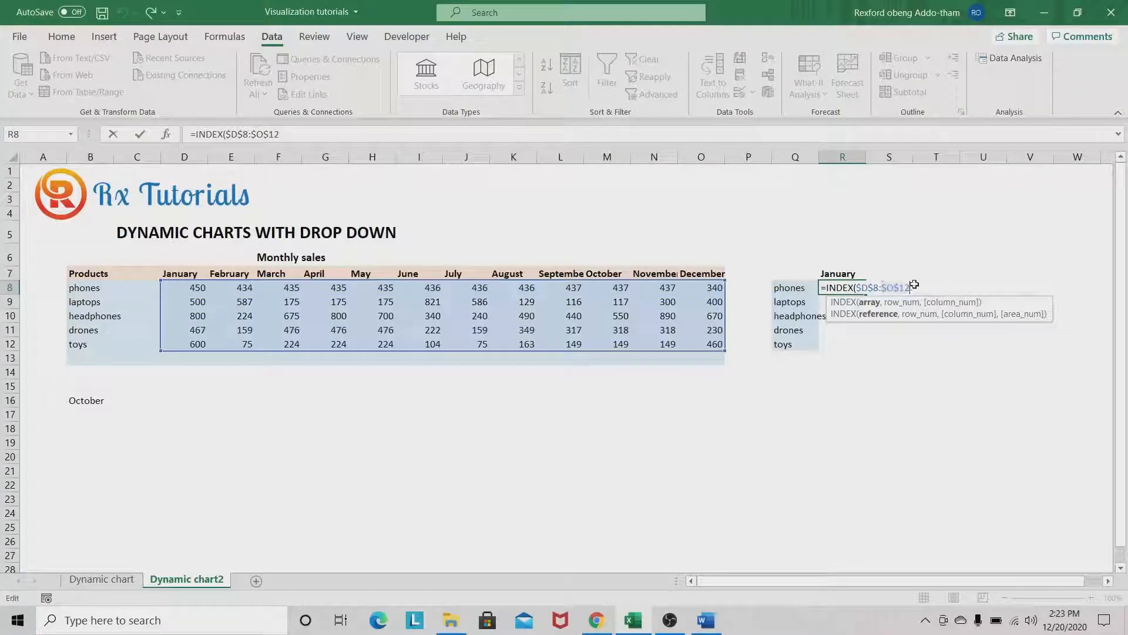
{"action": "type", "text": ","}
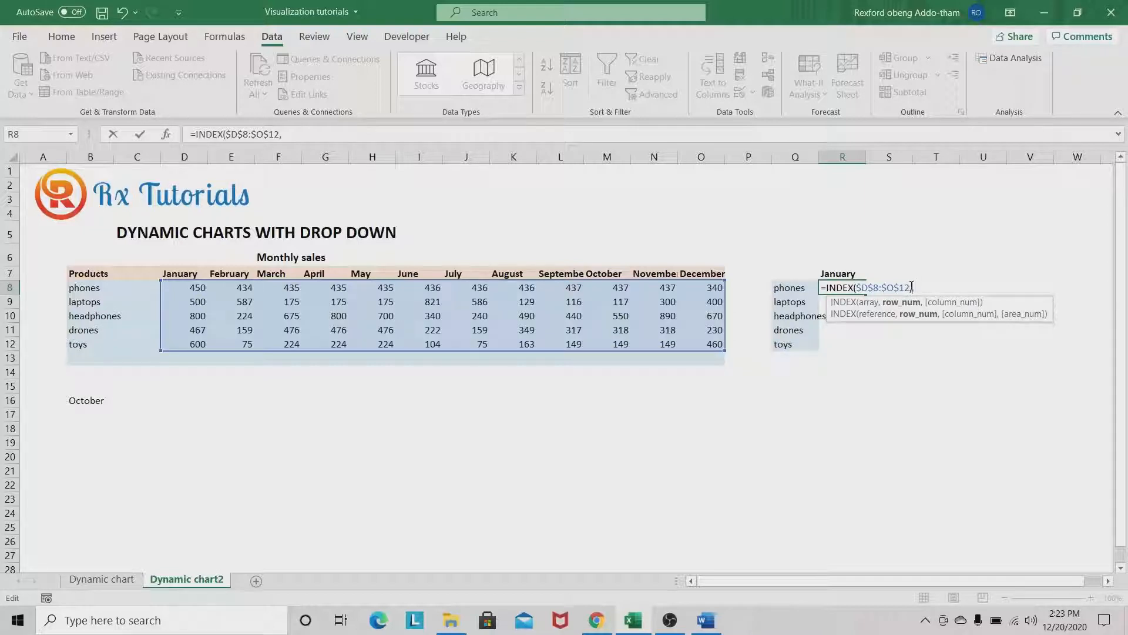
Add a MATCH function for the row number, looking up Q8 in the product names B8:B12.
{"action": "type", "text": "match"}
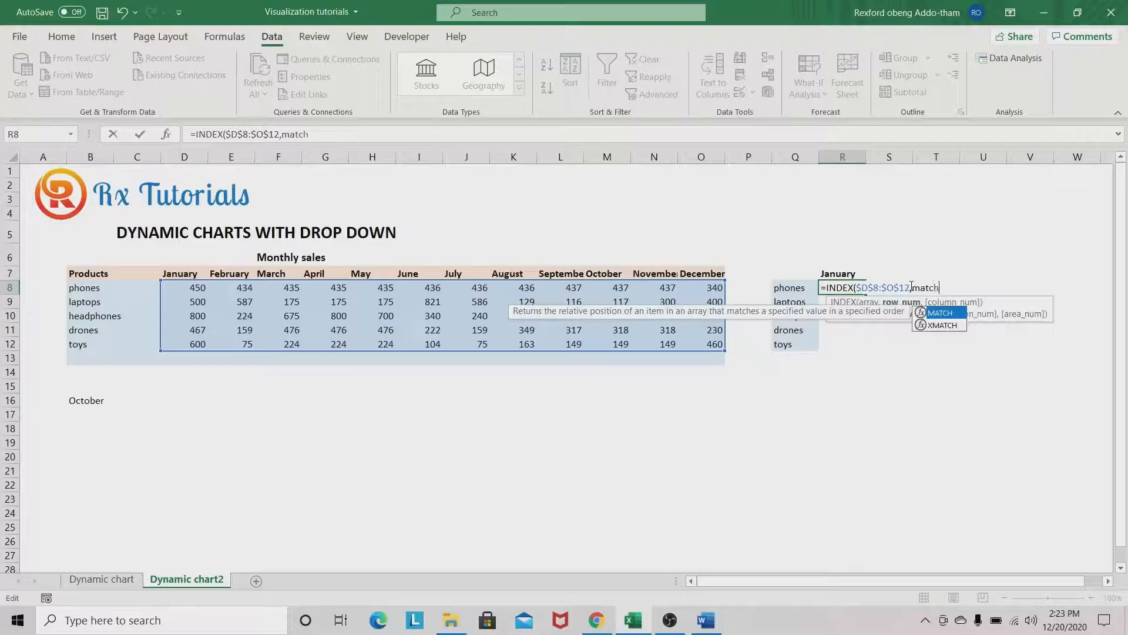
{"action": "key", "text": "Tab"}
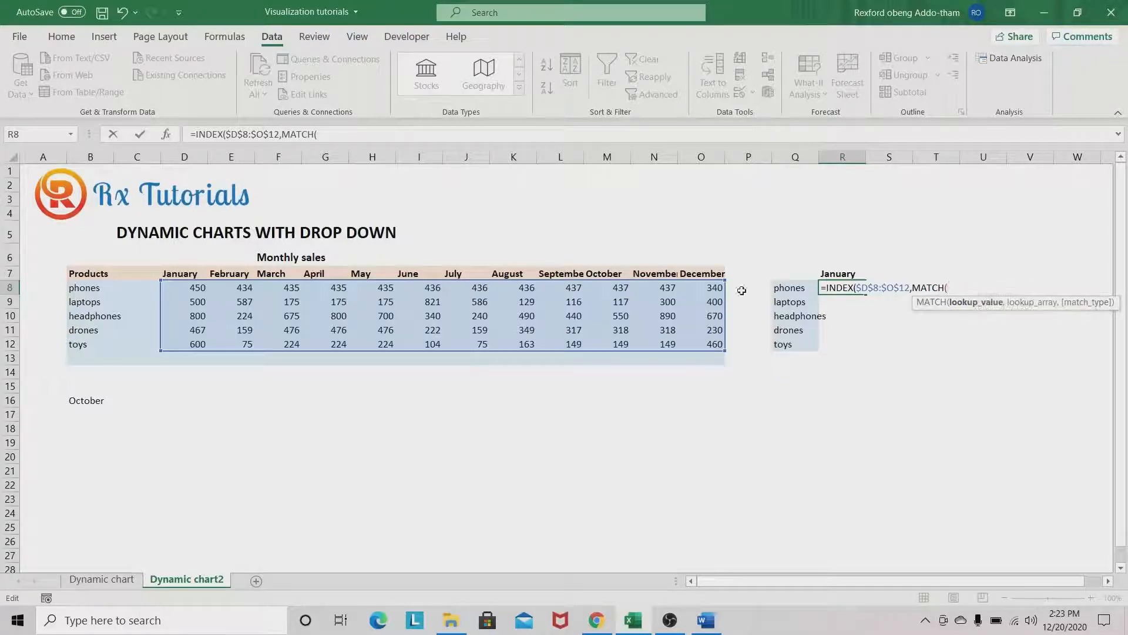
{"action": "left_click", "coordinate": [797, 289]}
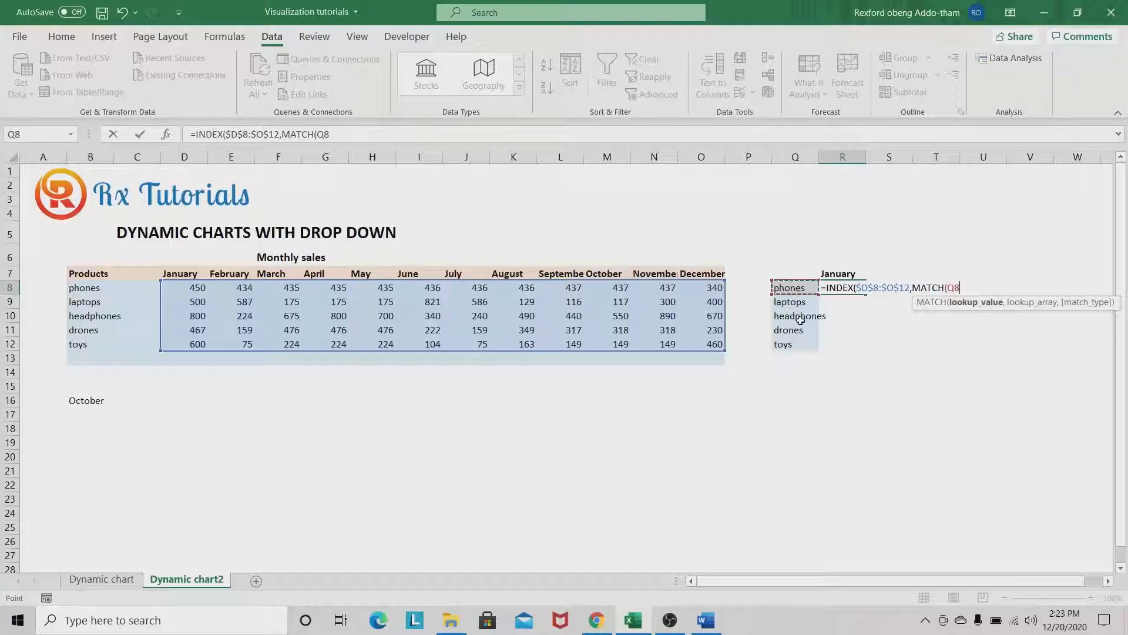
{"action": "type", "text": ","}
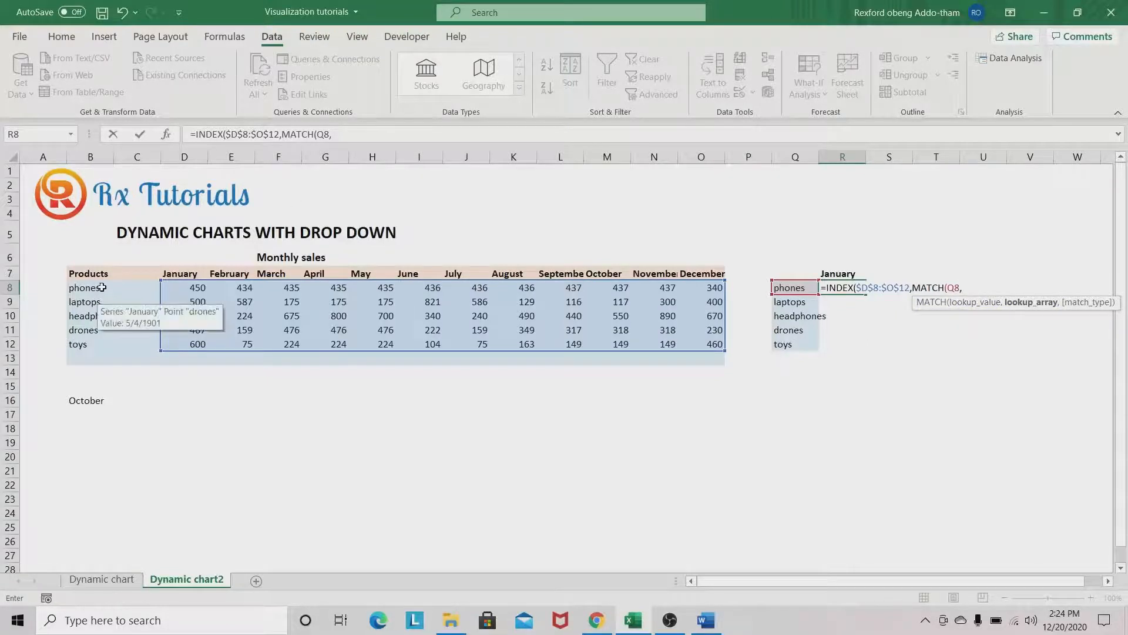
{"action": "left_click_drag", "start_coordinate": [102, 287], "coordinate": [118, 347]}
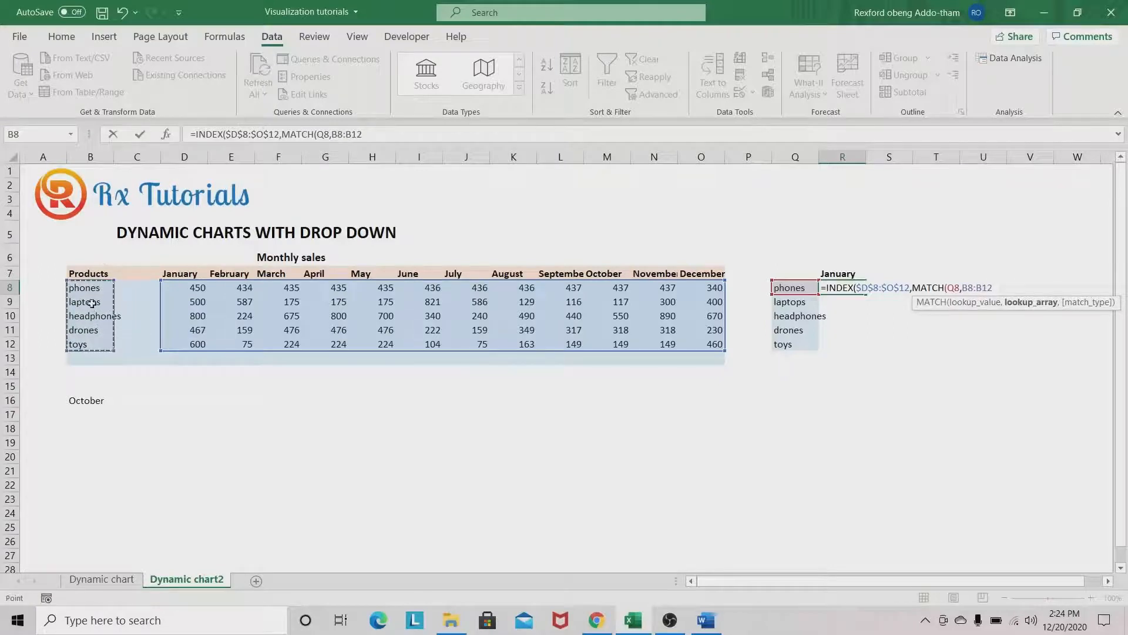
Make the product lookup range absolute as $B$8:$B$12 and close this MATCH with match type 0.
{"action": "left_click", "coordinate": [968, 287]}
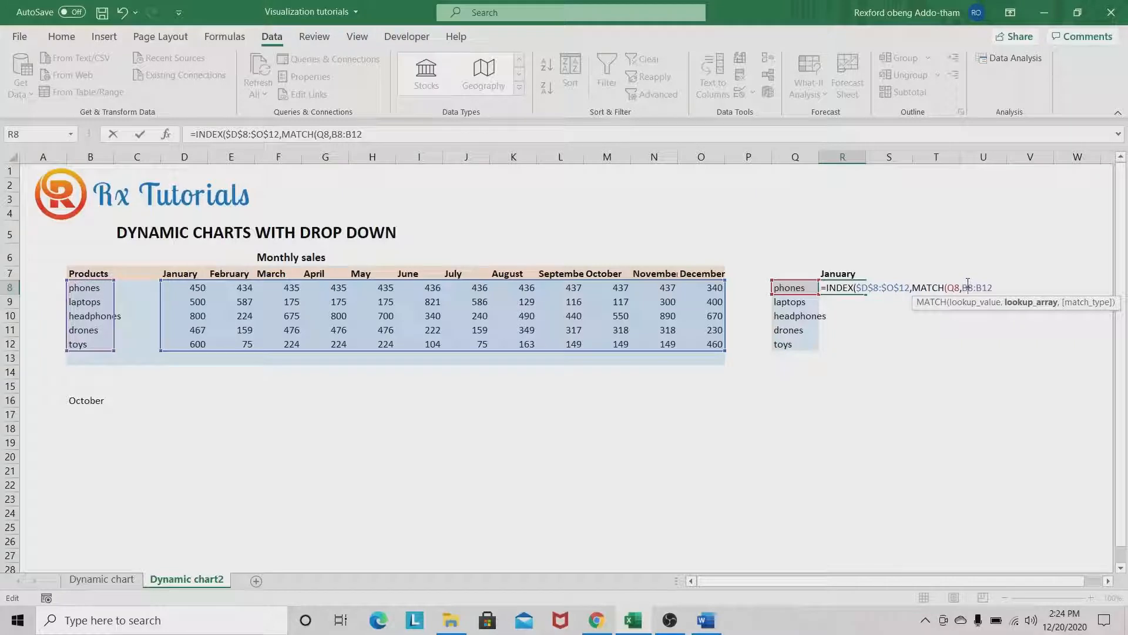
{"action": "key", "text": "F4"}
{"action": "left_click", "coordinate": [998, 287]}
{"action": "key", "text": "F4"}
{"action": "left_click", "coordinate": [1021, 288]}
{"action": "type", "text": ","}
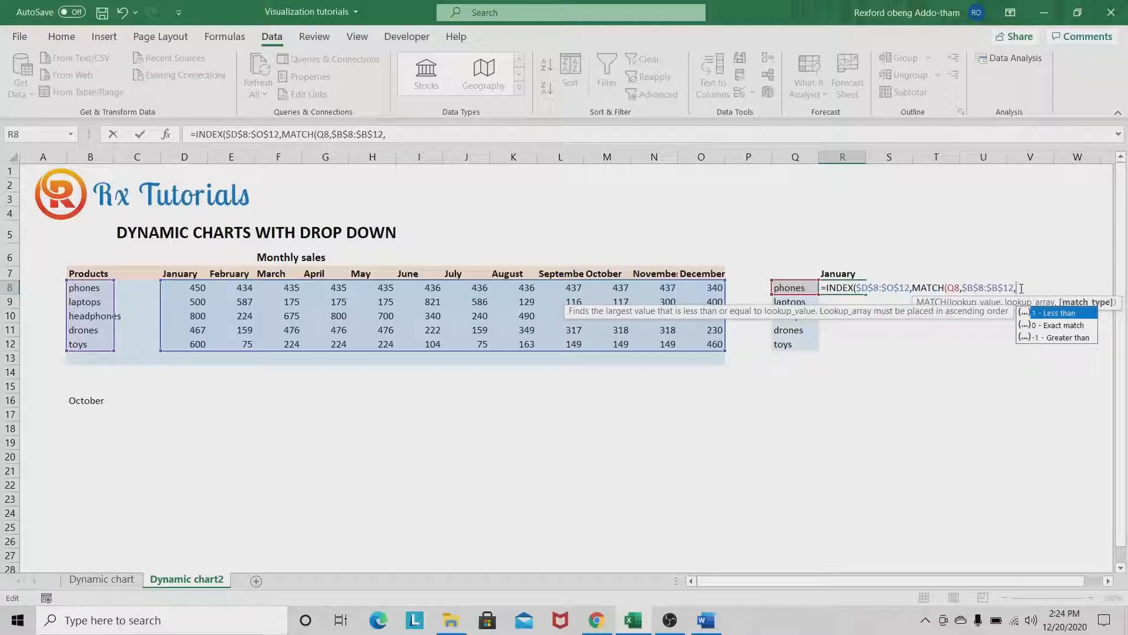
{"action": "type", "text": "0)"}
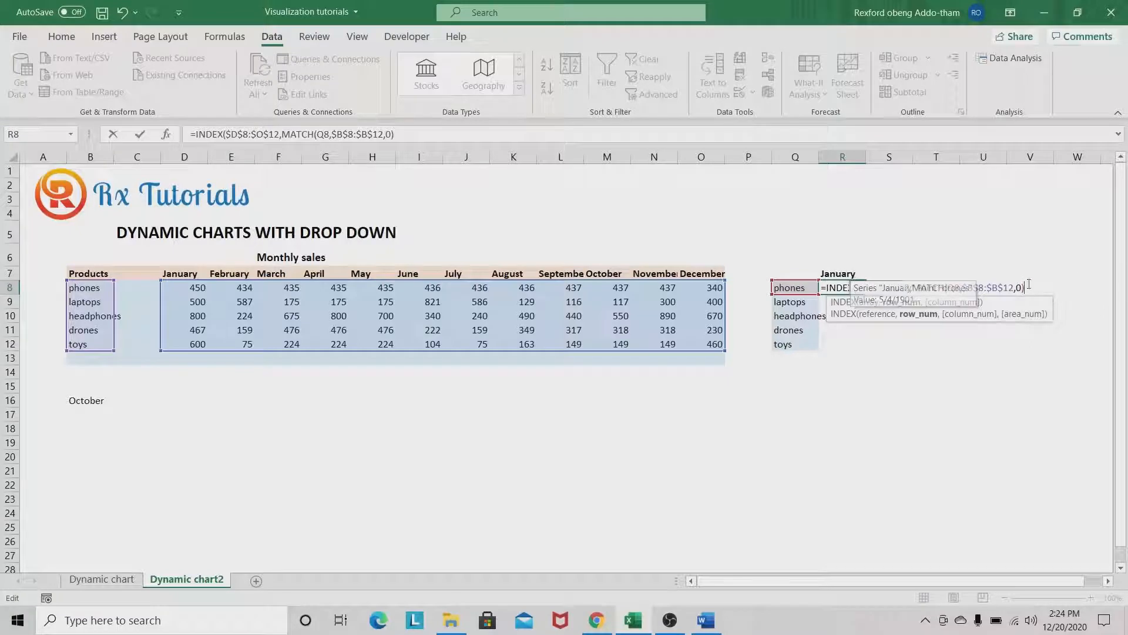
Add a second MATCH function for the column number, with the absolute reference $R$7 as its lookup value.
{"action": "type", "text": ","}
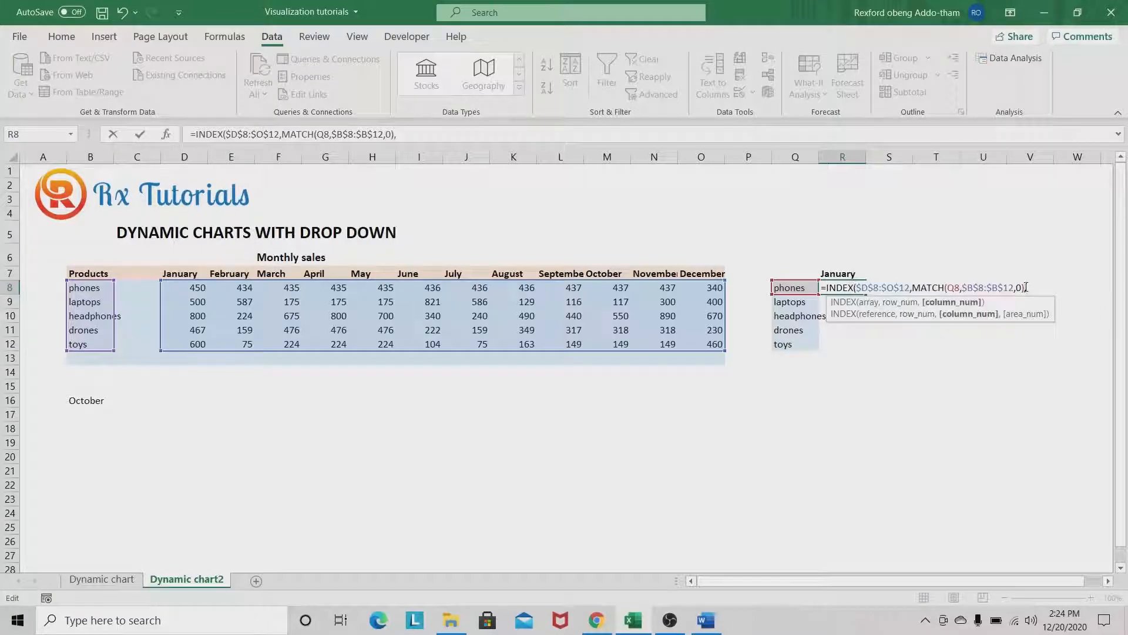
{"action": "type", "text": "match"}
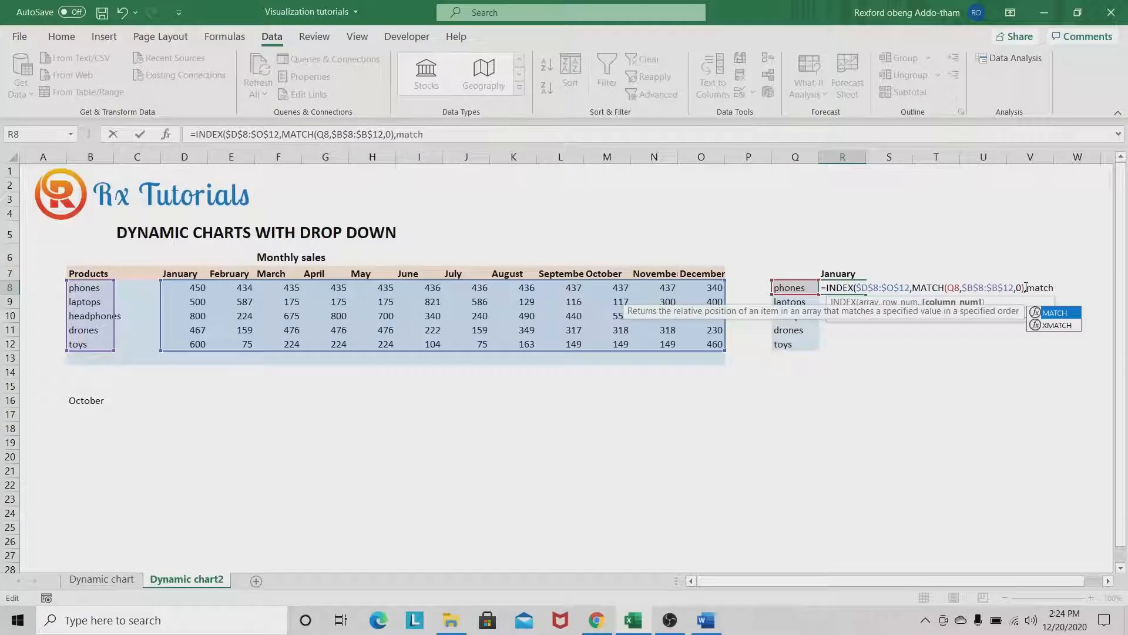
{"action": "key", "text": "Tab"}
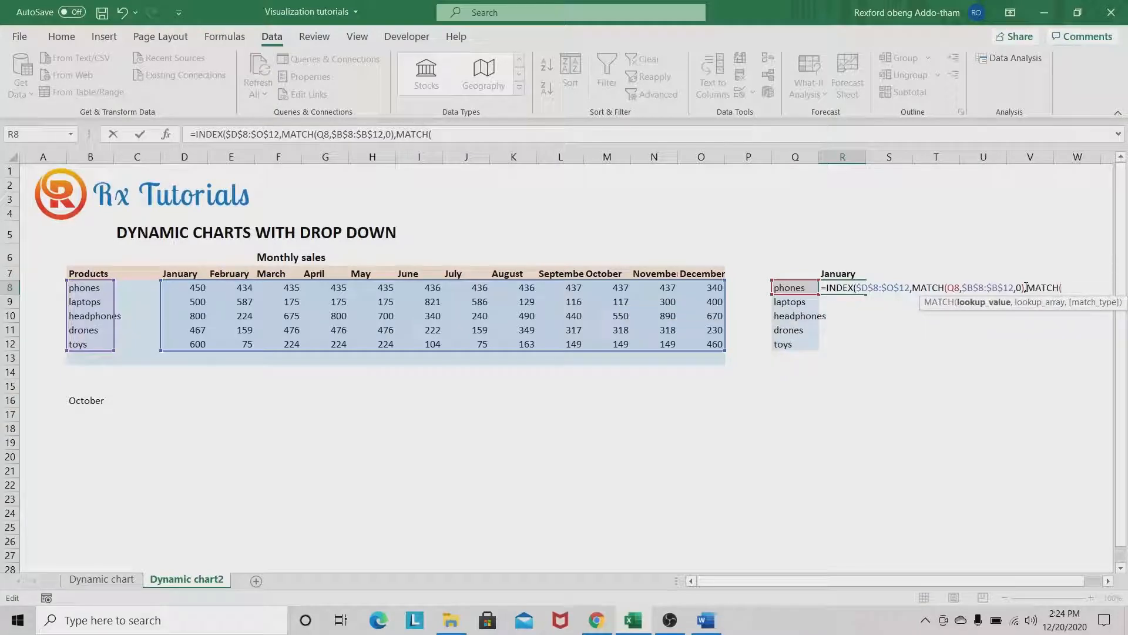
{"action": "left_click", "coordinate": [846, 274]}
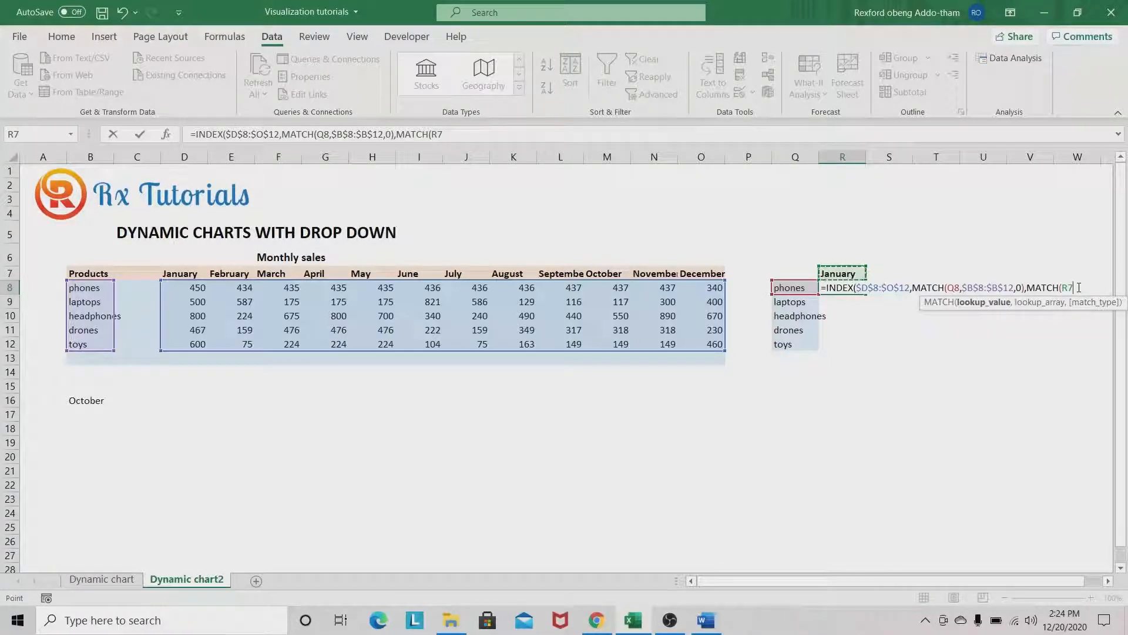
{"action": "key", "text": "F4"}
{"action": "type", "text": ","}
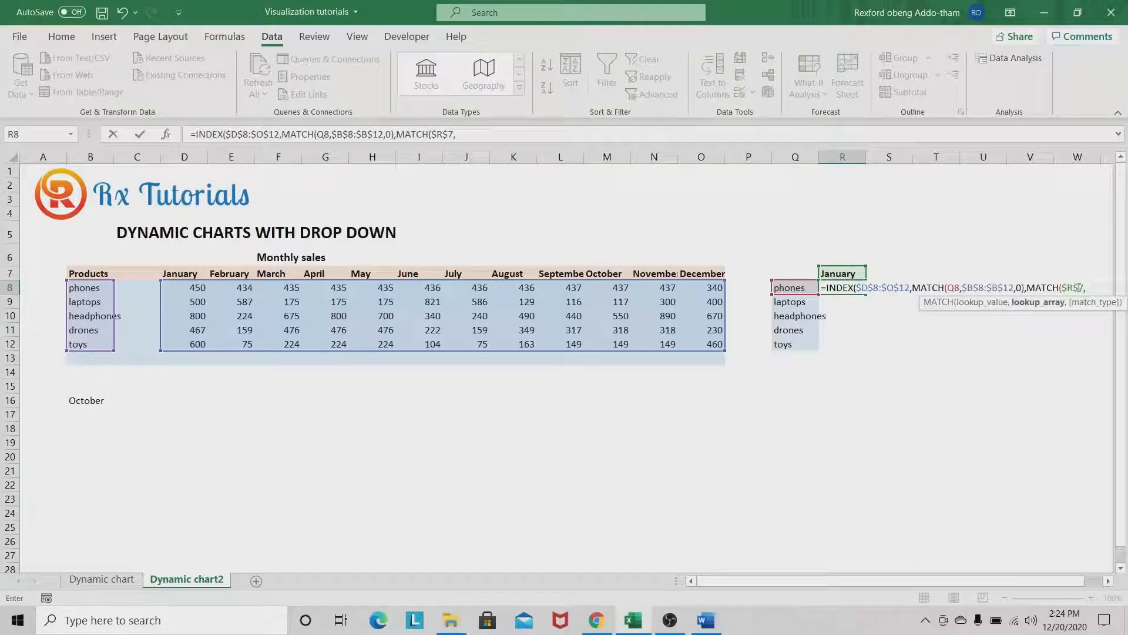
Set the second MATCH's lookup array to the month headers $D$7:$O$7 with match type 0, and enter the completed formula in R8.
{"action": "left_click_drag", "start_coordinate": [176, 273], "coordinate": [704, 272]}
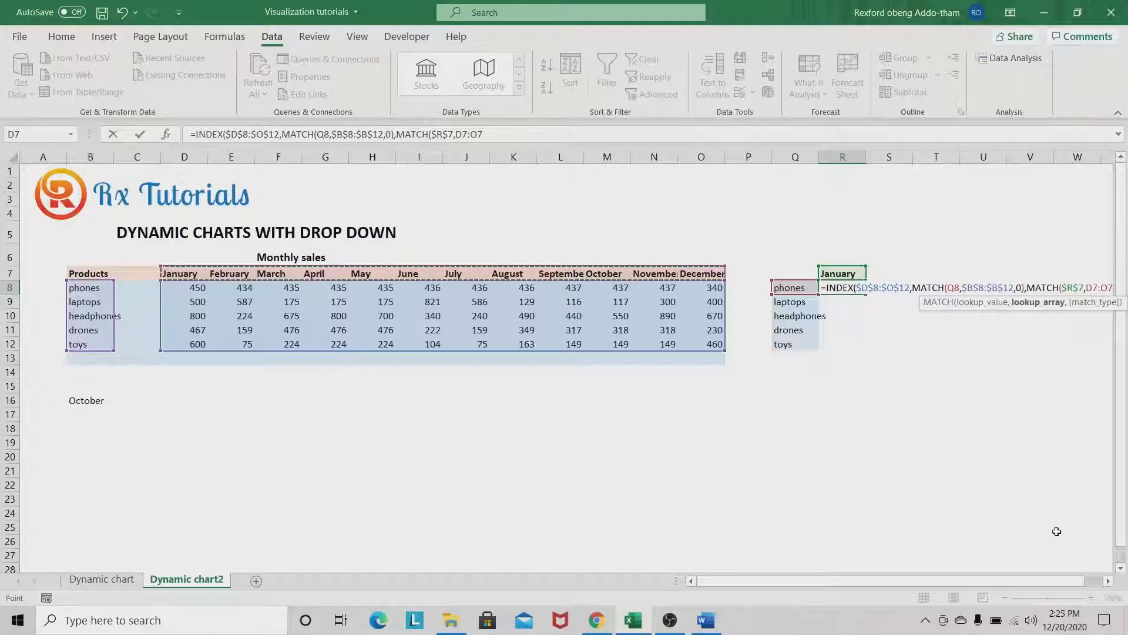
{"action": "left_click", "coordinate": [1109, 581]}
{"action": "left_click", "coordinate": [1109, 581]}
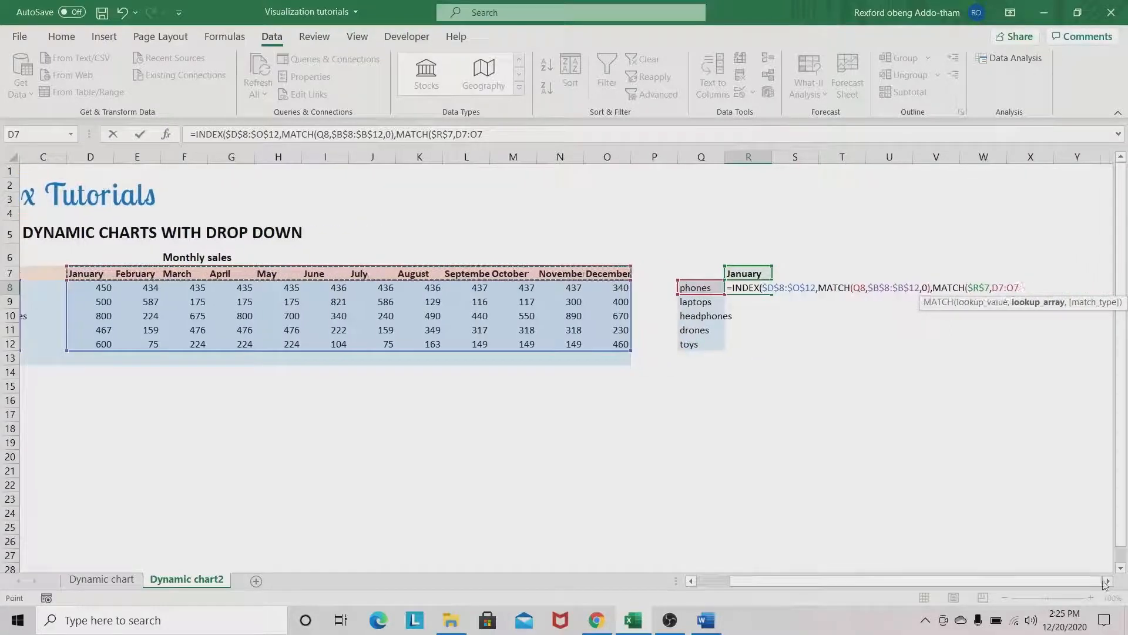
{"action": "left_click", "coordinate": [1003, 287]}
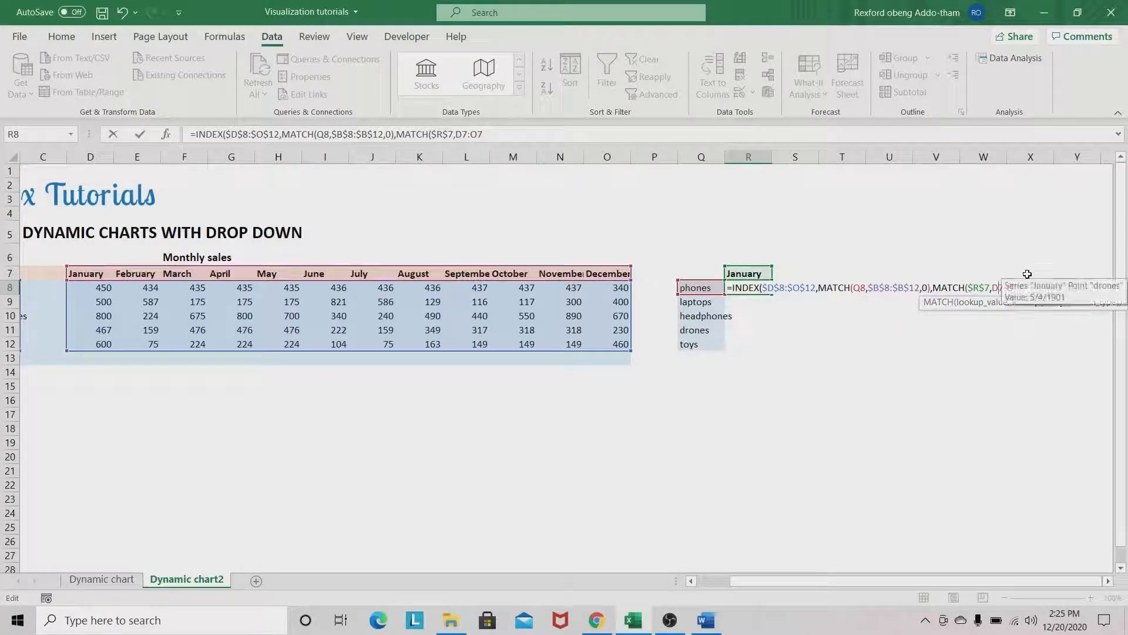
{"action": "key", "text": "F4"}
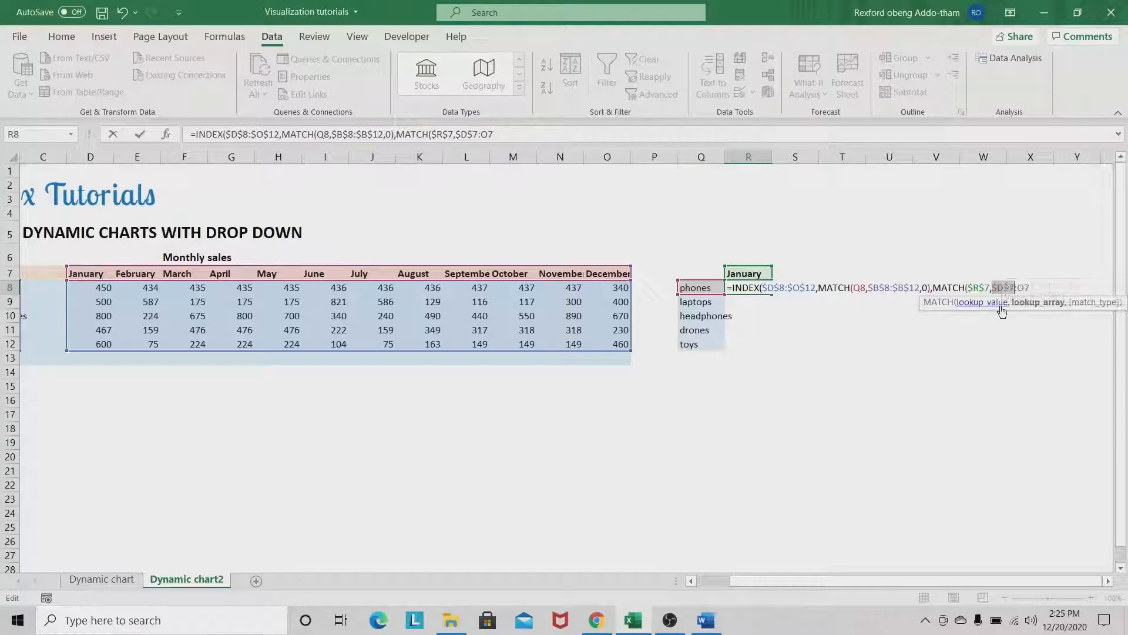
{"action": "left_click", "coordinate": [1027, 287]}
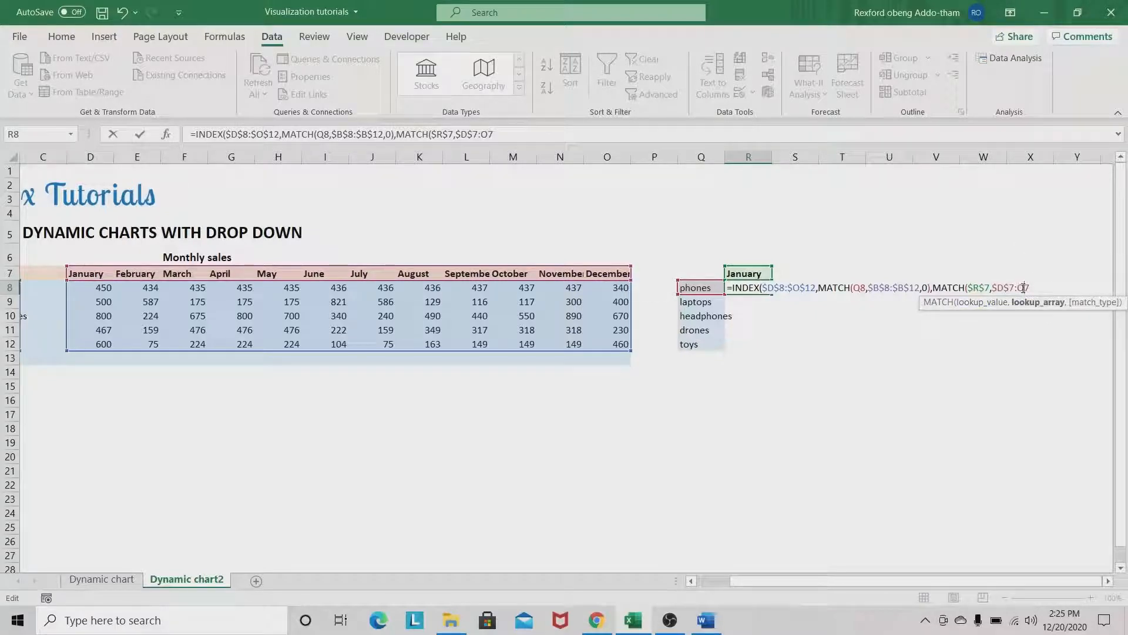
{"action": "key", "text": "F4"}
{"action": "left_click", "coordinate": [1046, 290]}
{"action": "type", "text": ",0"}
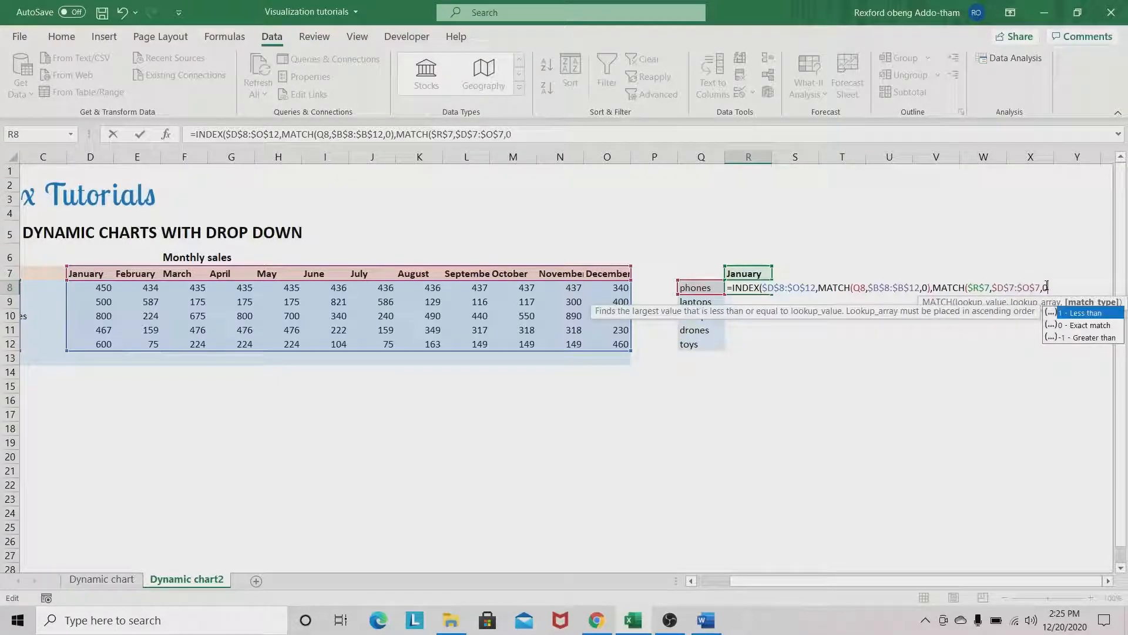
{"action": "type", "text": ")"}
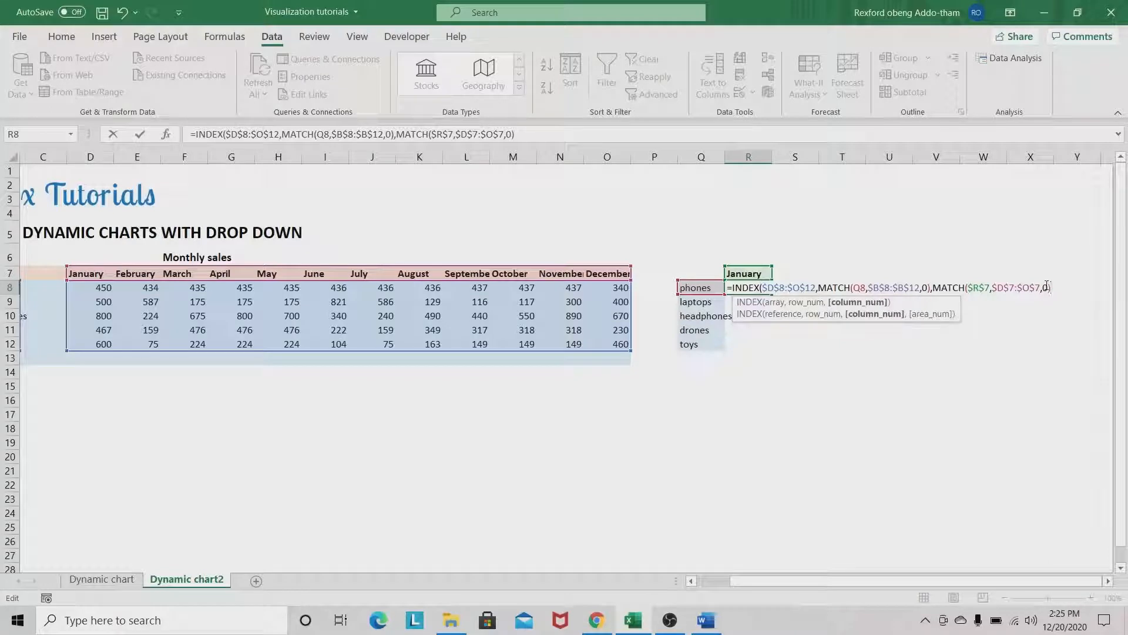
{"action": "type", "text": ")"}
{"action": "key", "text": "Return"}
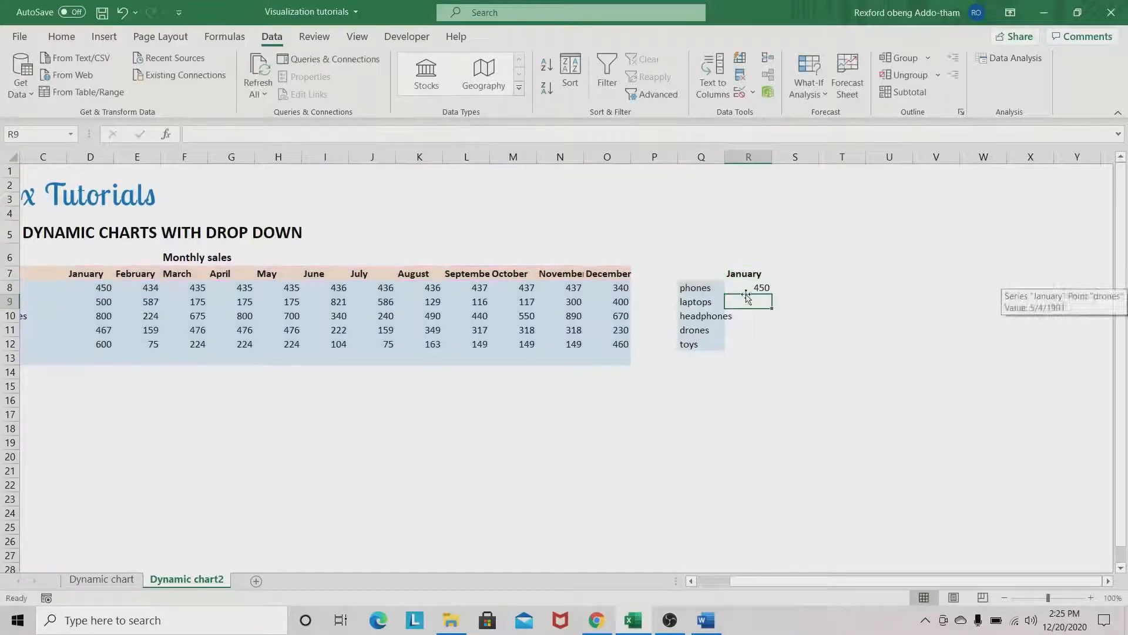
Fill the R8 formula down through R12 for the remaining products and check the copied formulas.
{"action": "key", "text": "Up"}
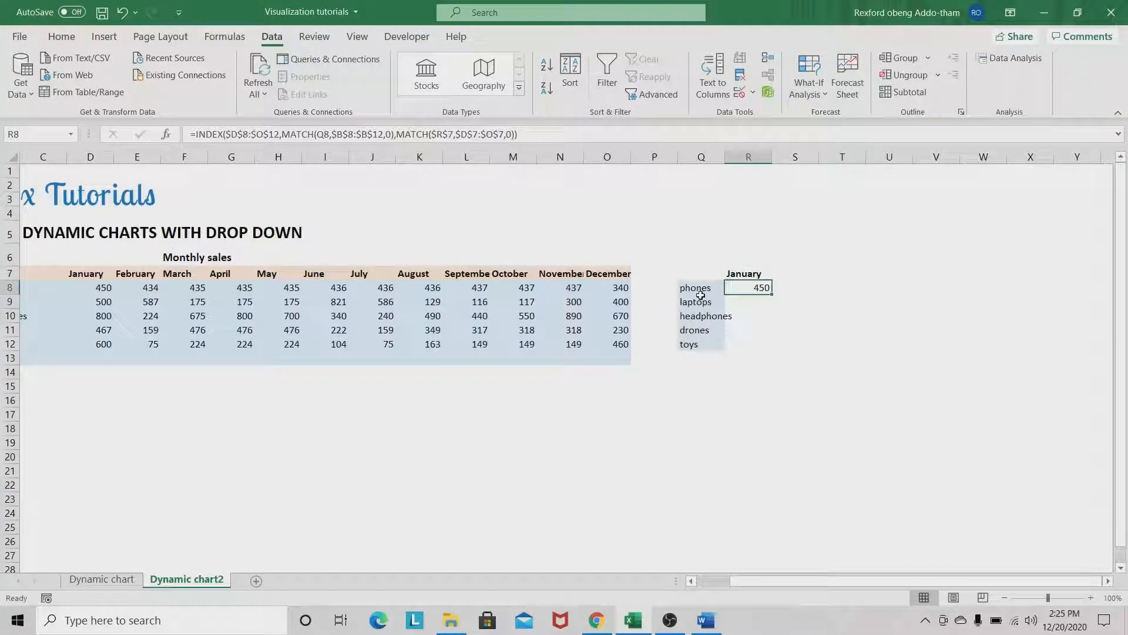
{"action": "left_click_drag", "start_coordinate": [779, 579], "coordinate": [695, 569]}
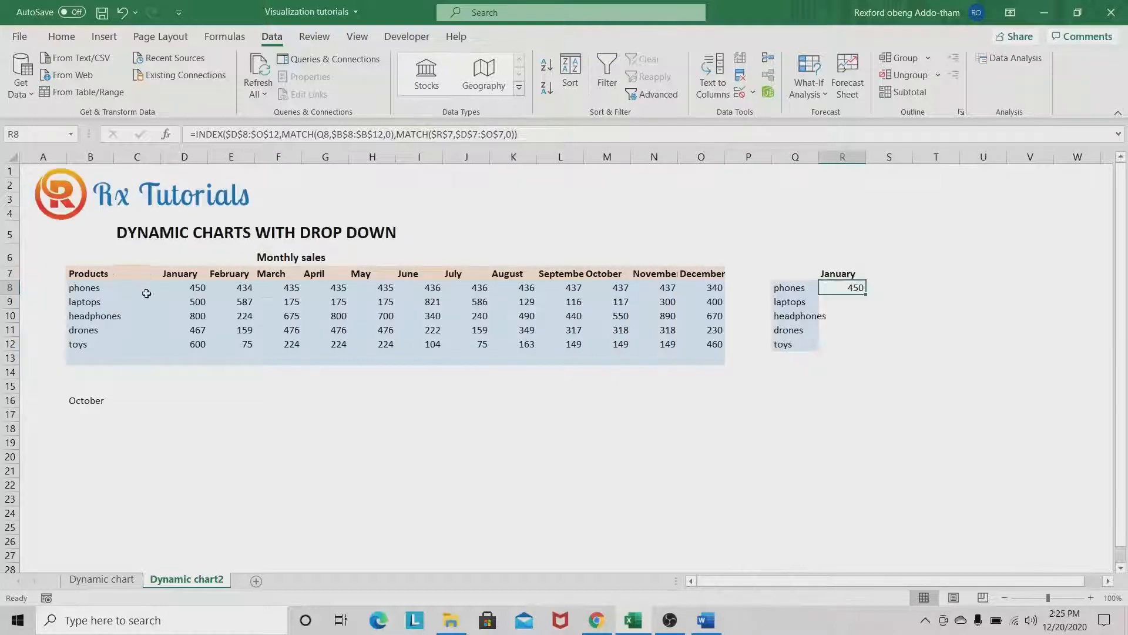
{"action": "double_click", "coordinate": [868, 292]}
{"action": "left_click", "coordinate": [854, 346]}
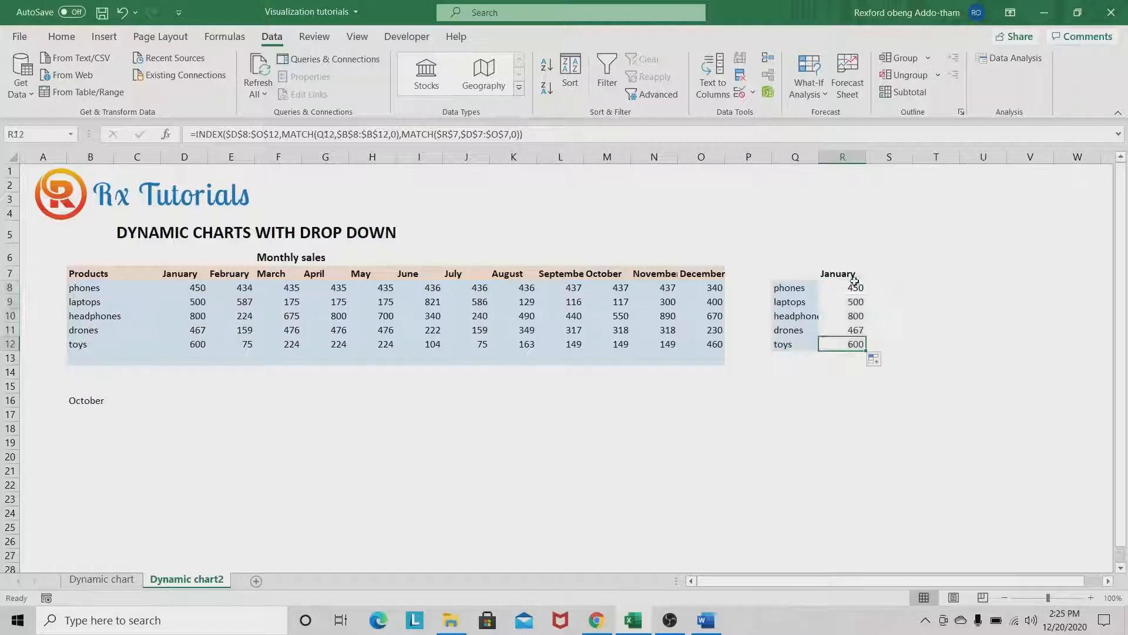
{"action": "left_click", "coordinate": [791, 305]}
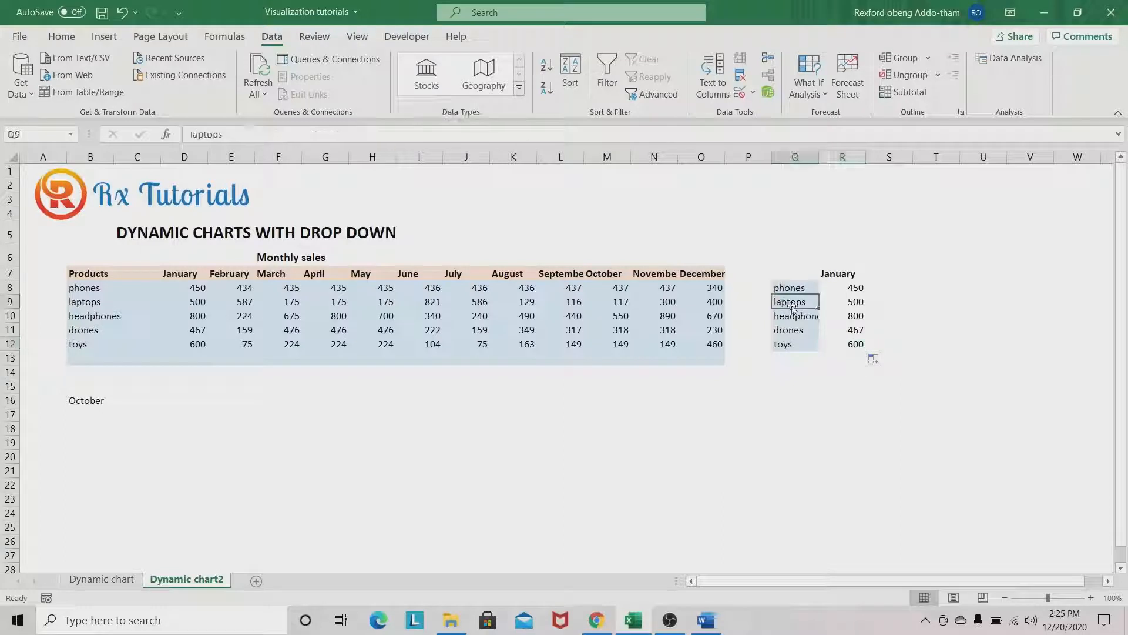
{"action": "left_click", "coordinate": [859, 303]}
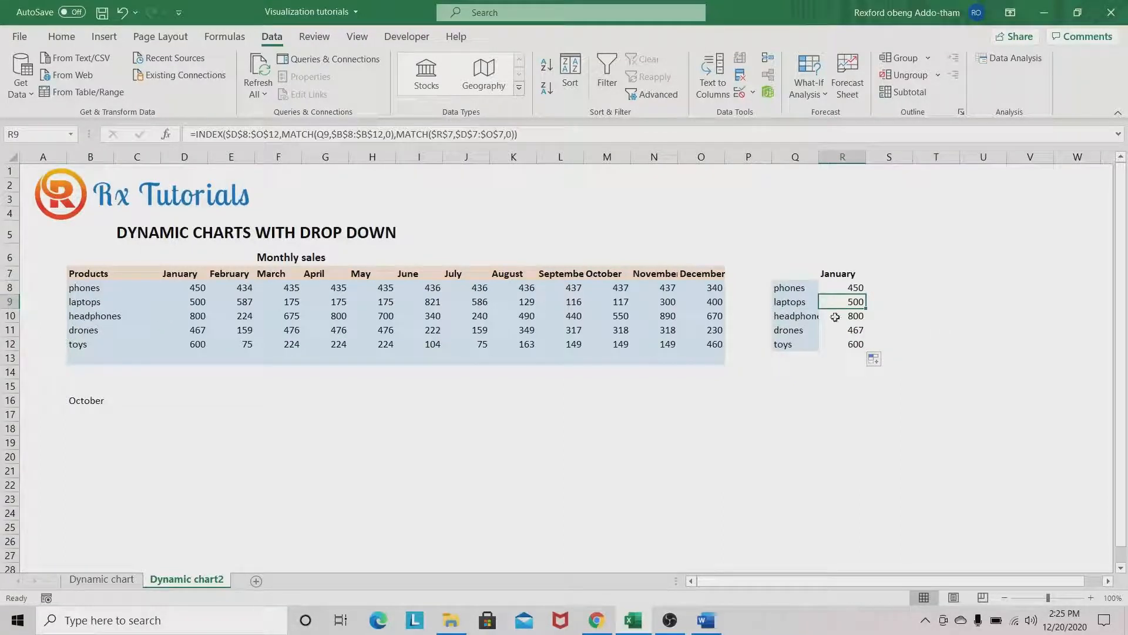
{"action": "left_click", "coordinate": [861, 345]}
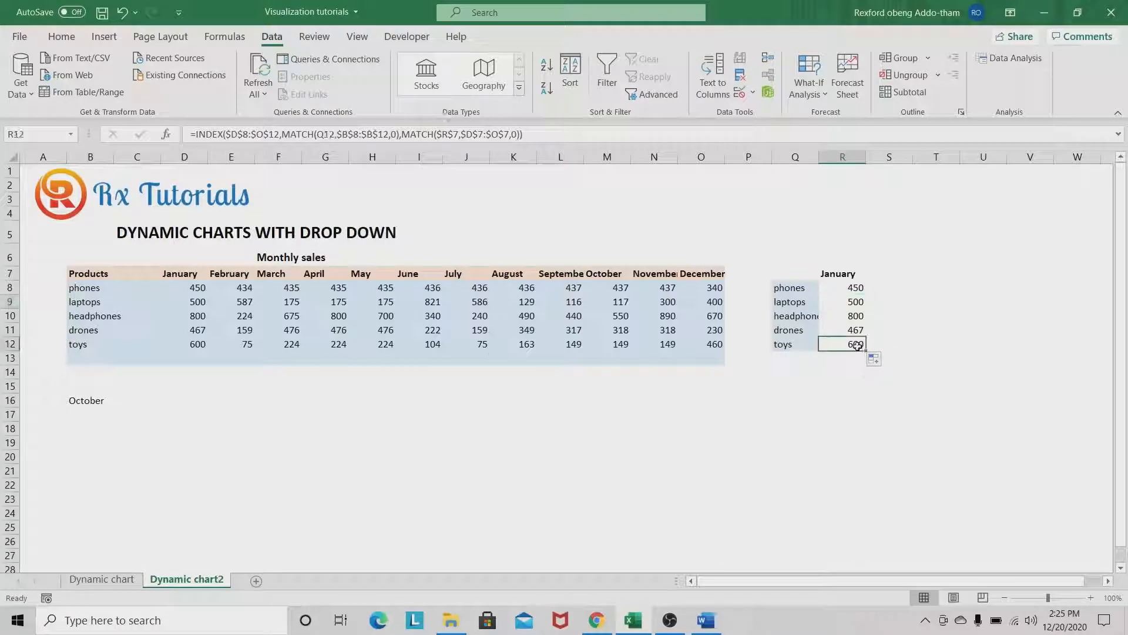
{"action": "left_click", "coordinate": [856, 288]}
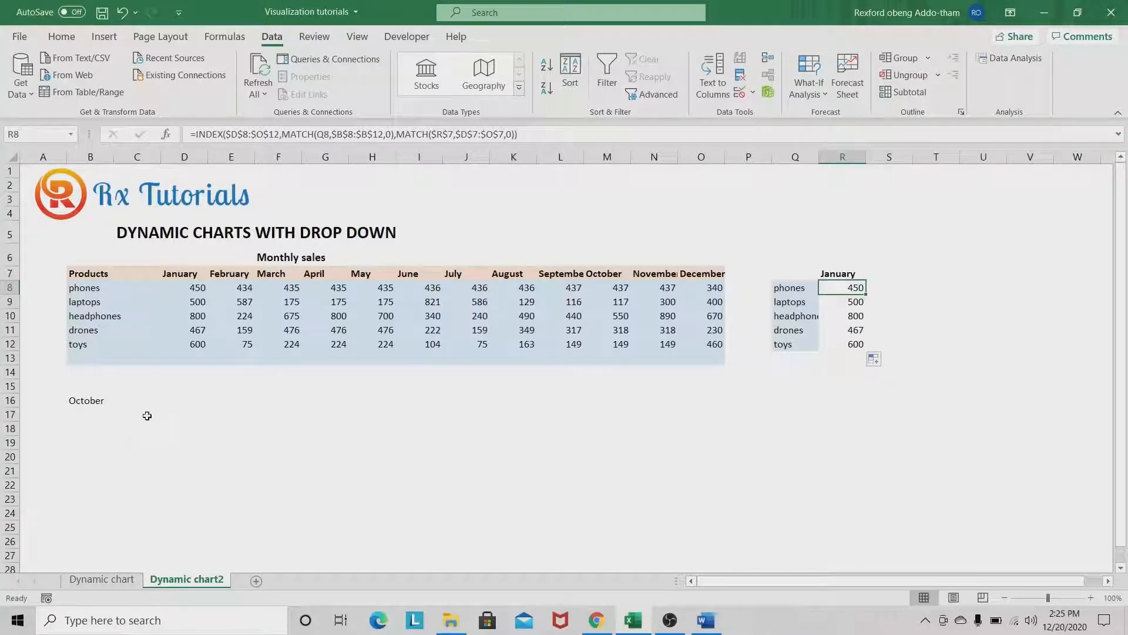
Insert a clustered column chart from the helper table range Q7:R12.
{"action": "left_click", "coordinate": [92, 426]}
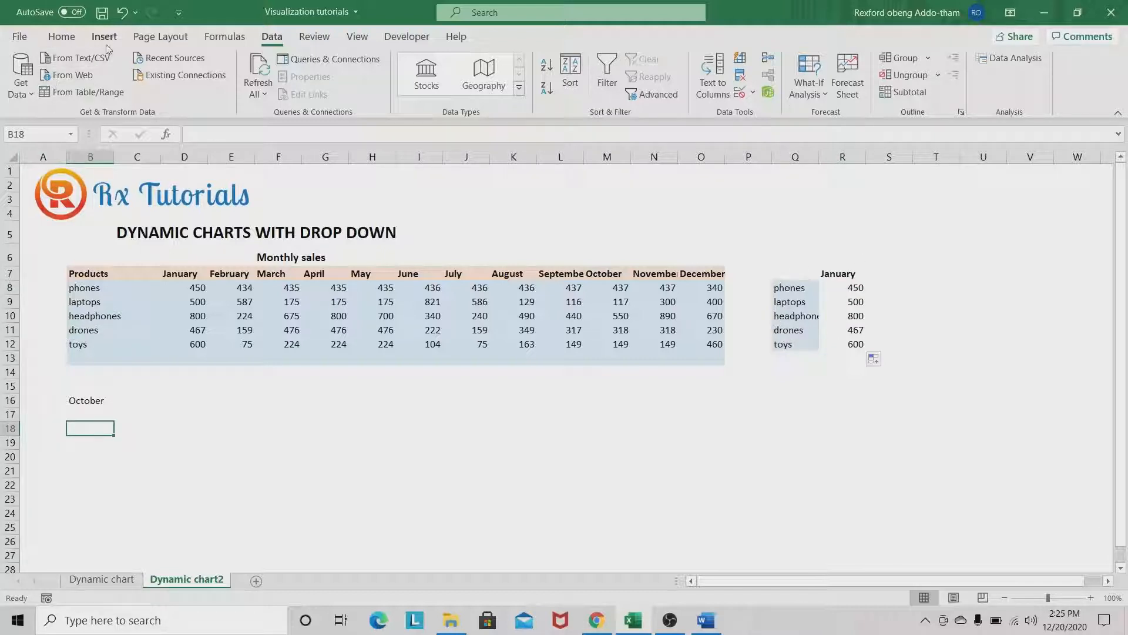
{"action": "left_click", "coordinate": [74, 39]}
{"action": "left_click", "coordinate": [106, 39]}
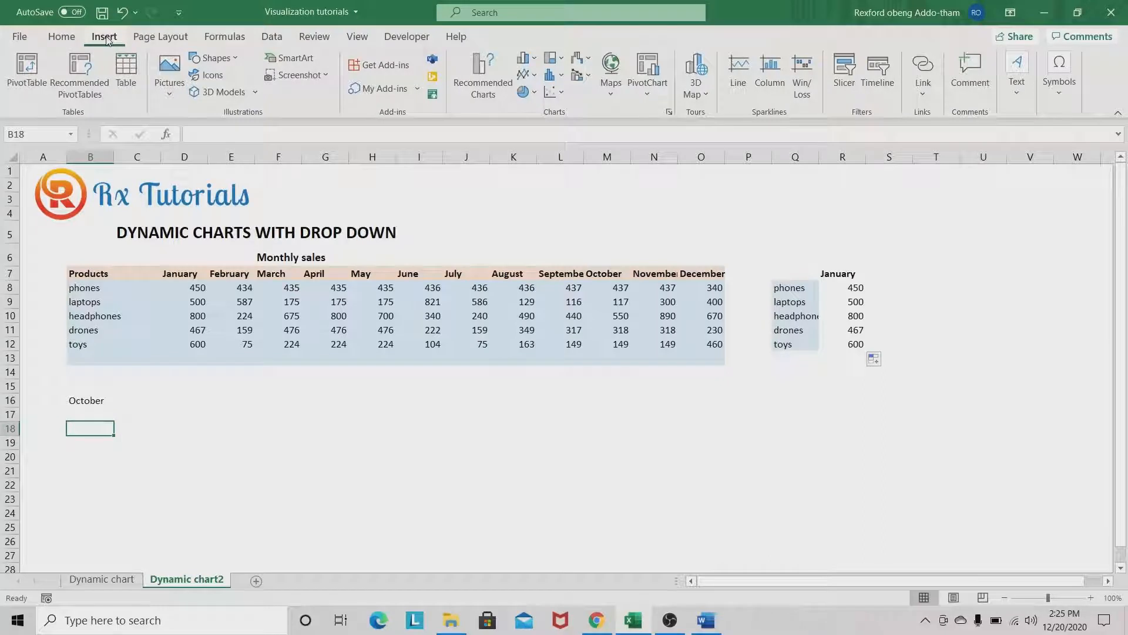
{"action": "left_click_drag", "start_coordinate": [786, 287], "coordinate": [852, 358]}
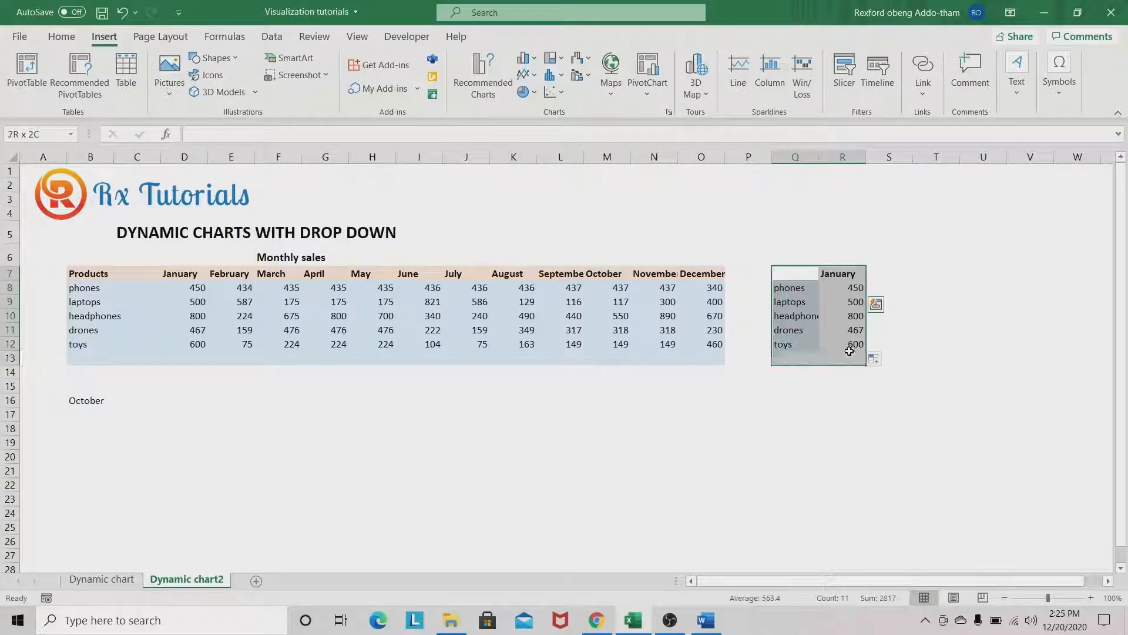
{"action": "left_click", "coordinate": [811, 300]}
{"action": "left_click_drag", "start_coordinate": [785, 277], "coordinate": [858, 346]}
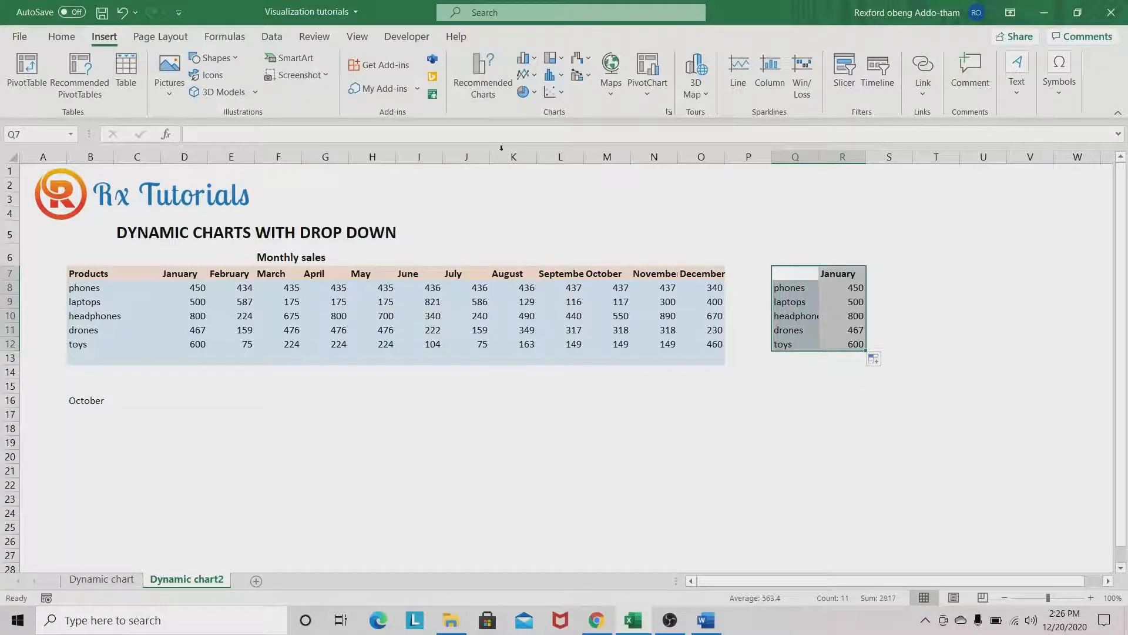
{"action": "left_click", "coordinate": [531, 62]}
{"action": "left_click", "coordinate": [536, 108]}
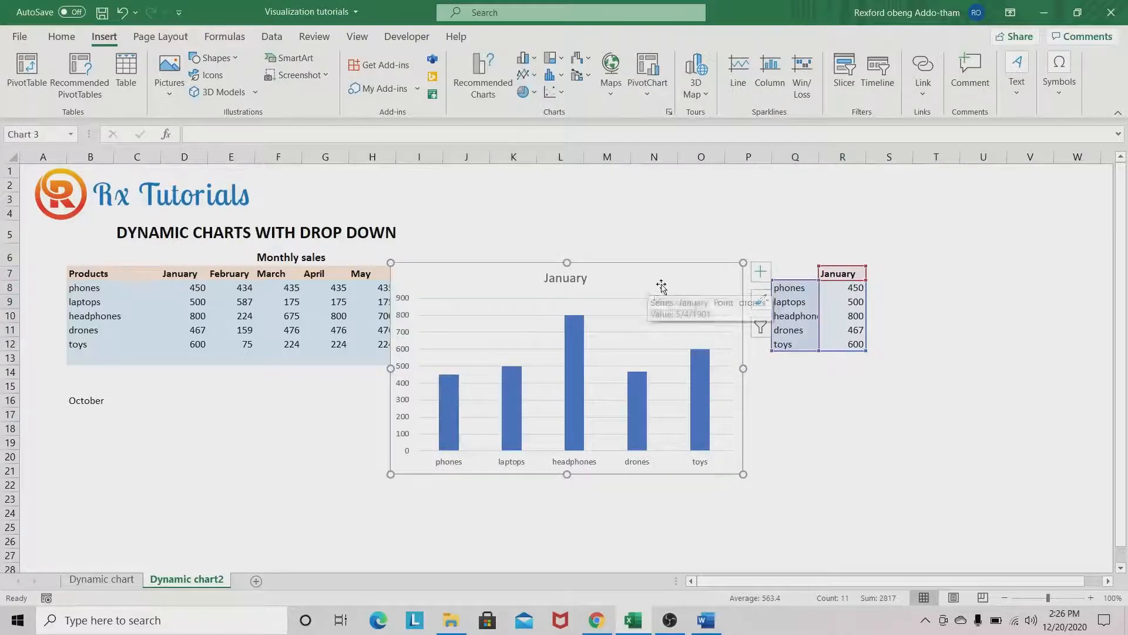
Move the chart directly below the month cell B16 and widen it to end around column K.
{"action": "left_click_drag", "start_coordinate": [662, 287], "coordinate": [380, 420]}
{"action": "left_click_drag", "start_coordinate": [475, 506], "coordinate": [555, 509]}
{"action": "mouse_move", "coordinate": [161, 404]}
{"action": "left_mouse_down"}
{"action": "mouse_move", "coordinate": [192, 421]}
{"action": "mouse_move", "coordinate": [177, 420]}
{"action": "left_mouse_up"}
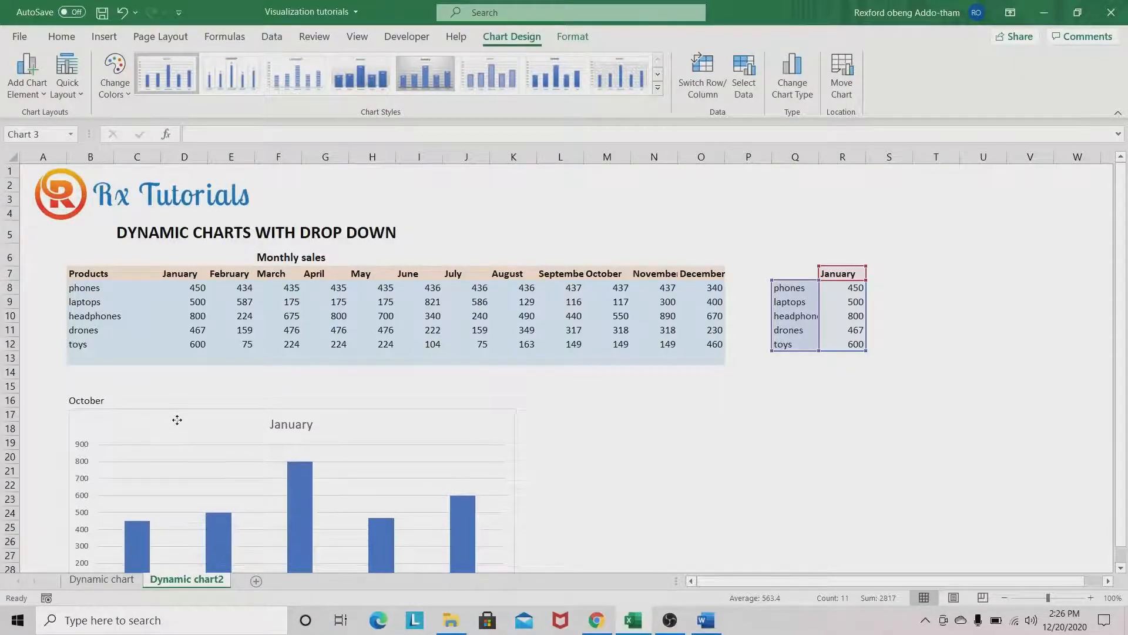
Enter the label "Select month" in B15, above the month drop-down cell.
{"action": "left_click", "coordinate": [92, 401]}
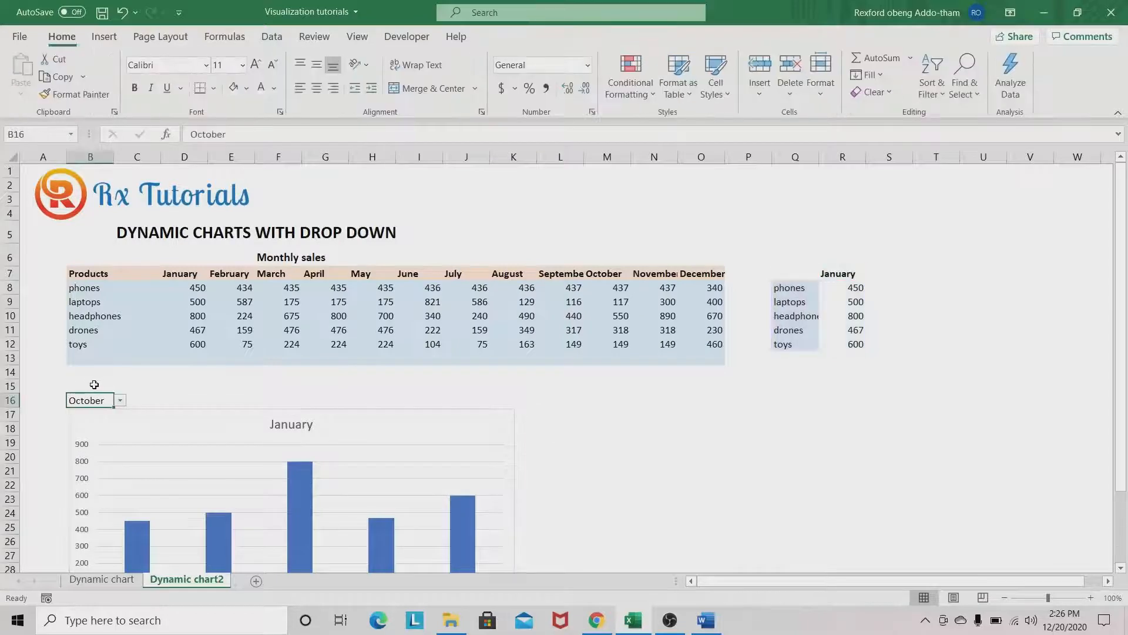
{"action": "left_click", "coordinate": [94, 385]}
{"action": "key", "text": "Caps_Lock"}
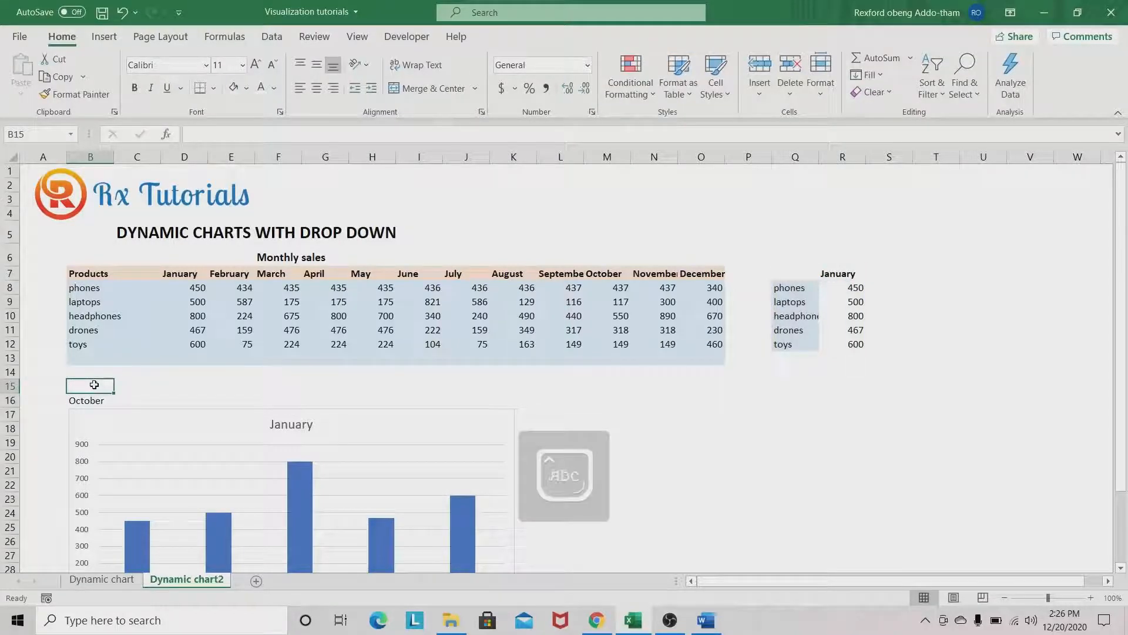
{"action": "type", "text": "C"}
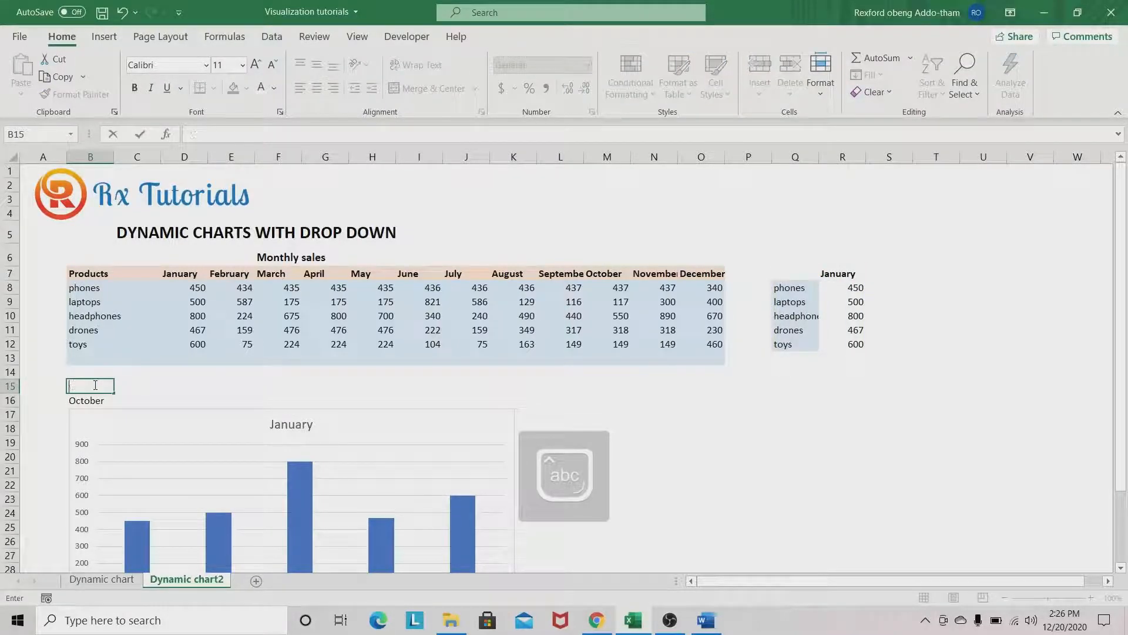
{"action": "type", "text": "Select mon"}
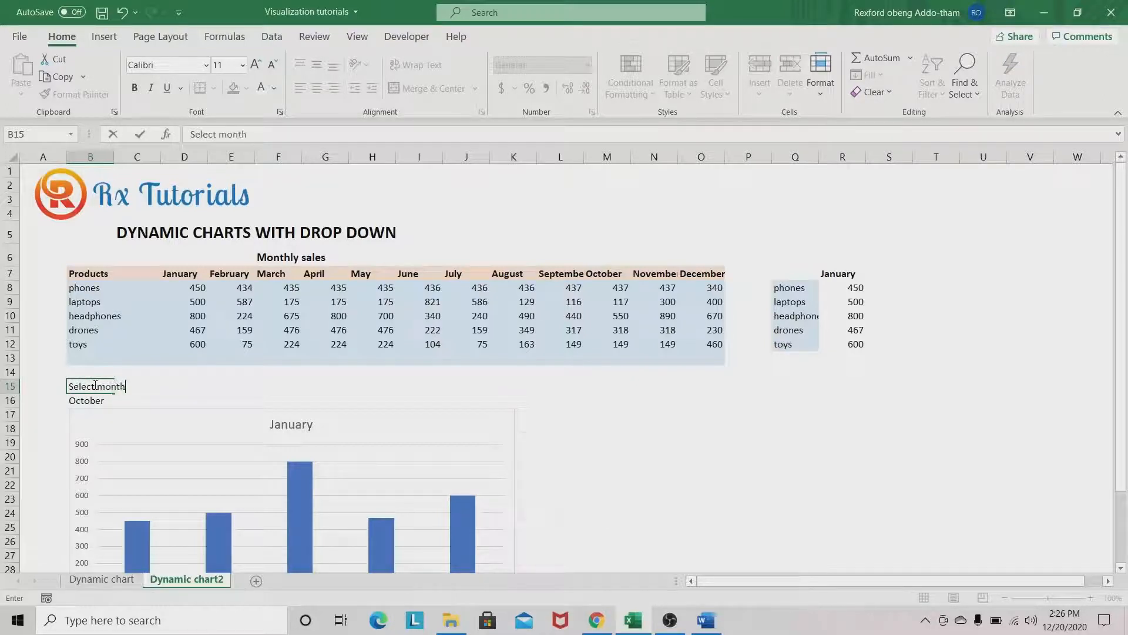
{"action": "type", "text": "th"}
Fill the month drop-down cell B16 with the orange theme color.
{"action": "left_click", "coordinate": [75, 398]}
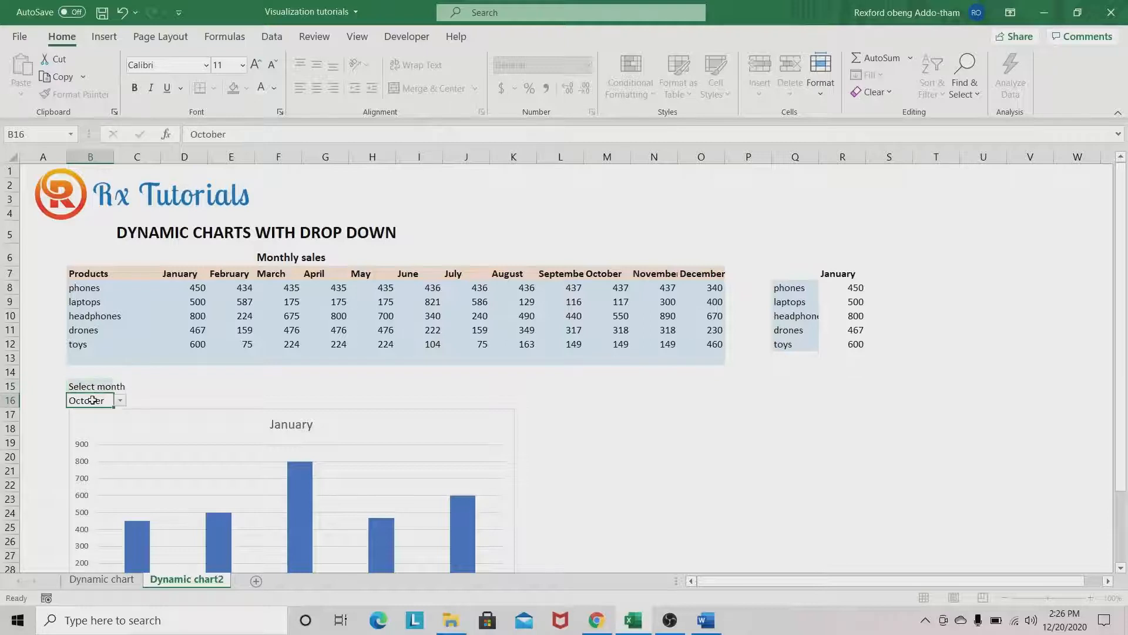
{"action": "left_click", "coordinate": [246, 88]}
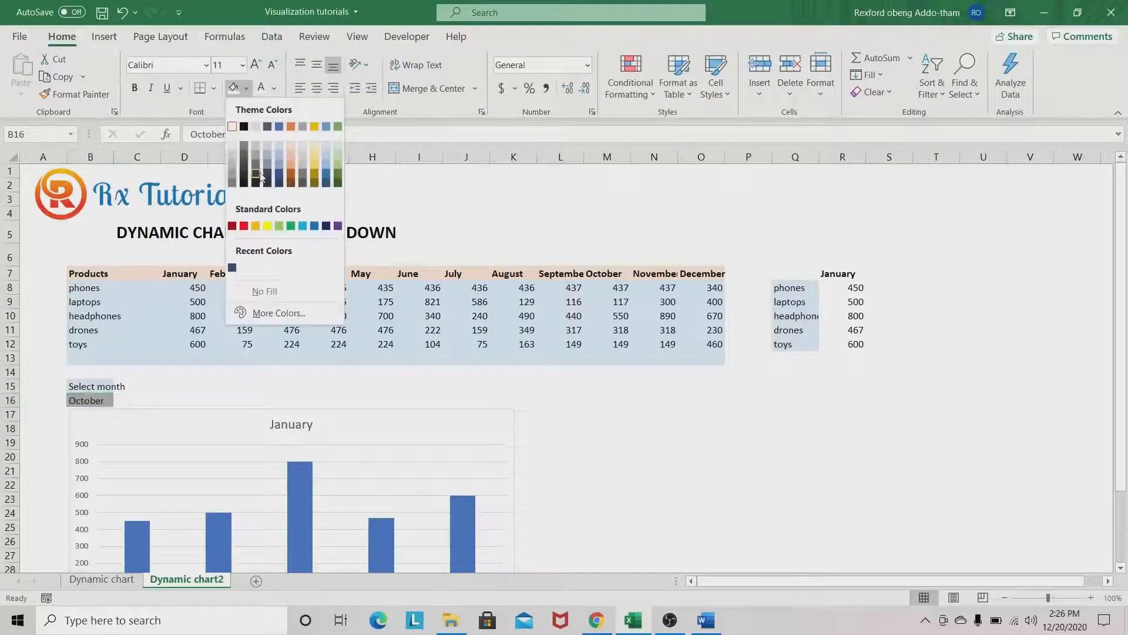
{"action": "left_click", "coordinate": [291, 127]}
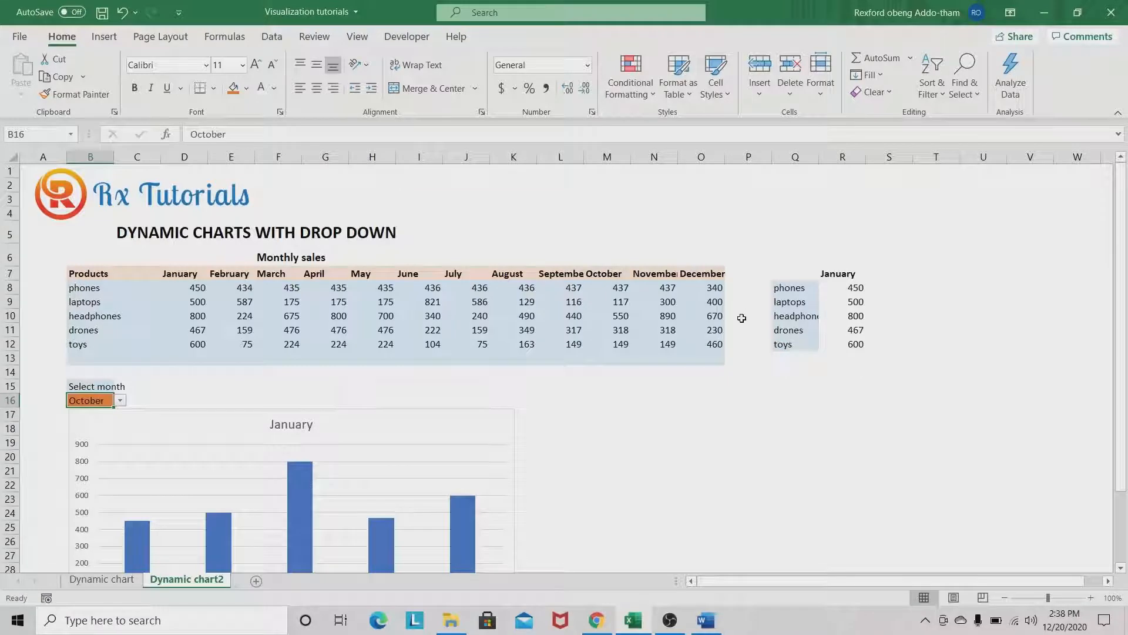
Replace the fixed month header in R7 with the formula =B16, linking it to the drop-down cell.
{"action": "left_click", "coordinate": [843, 274]}
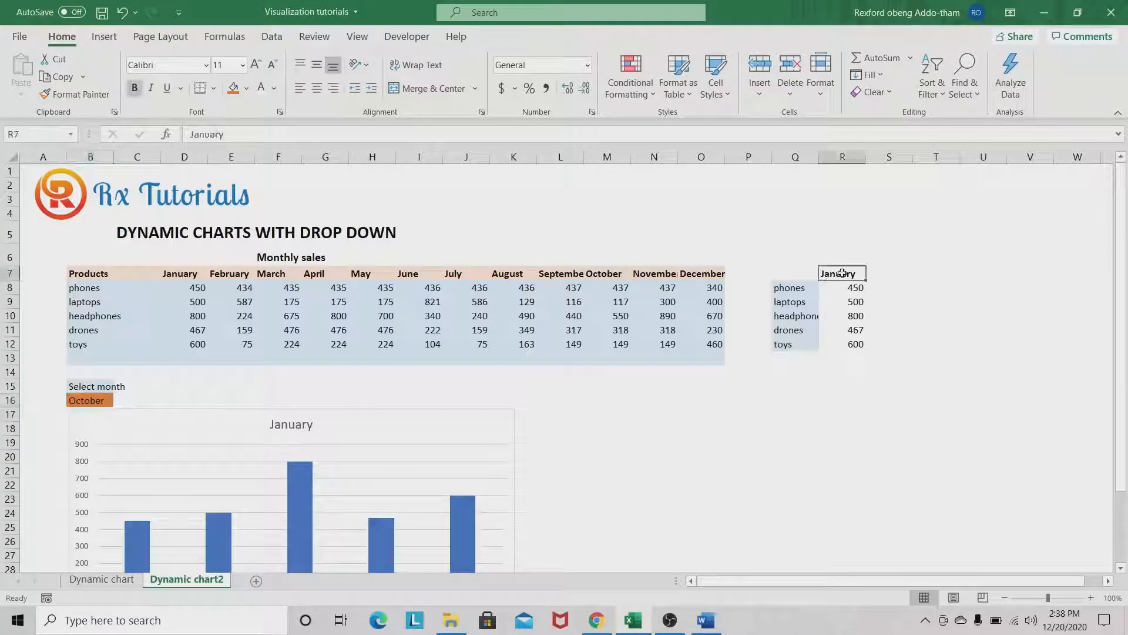
{"action": "key", "text": "Delete"}
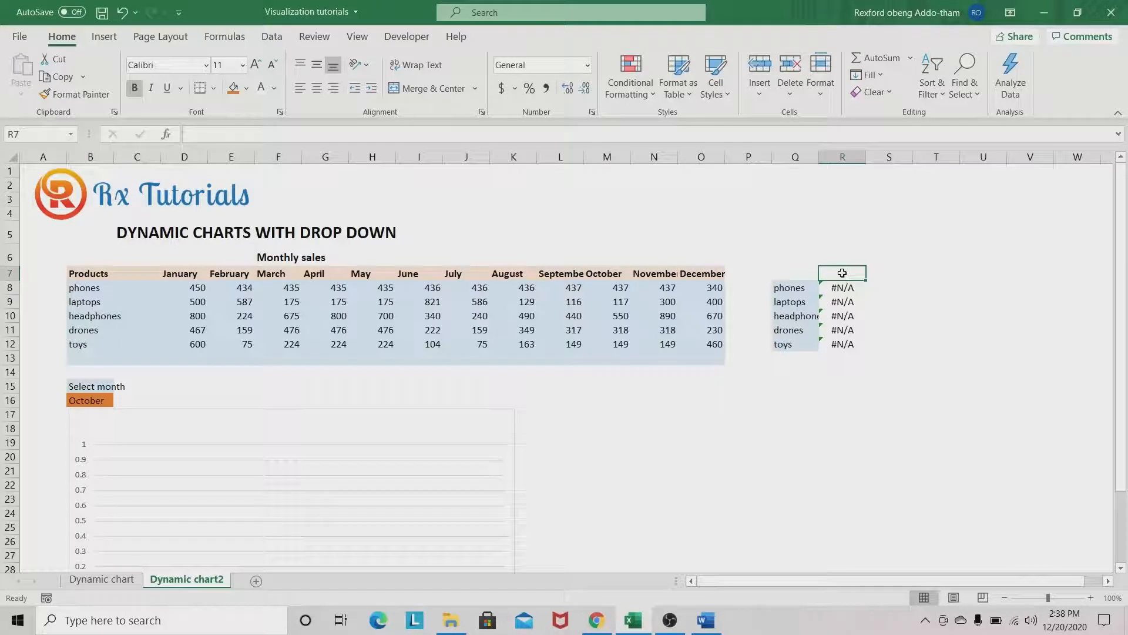
{"action": "type", "text": "="}
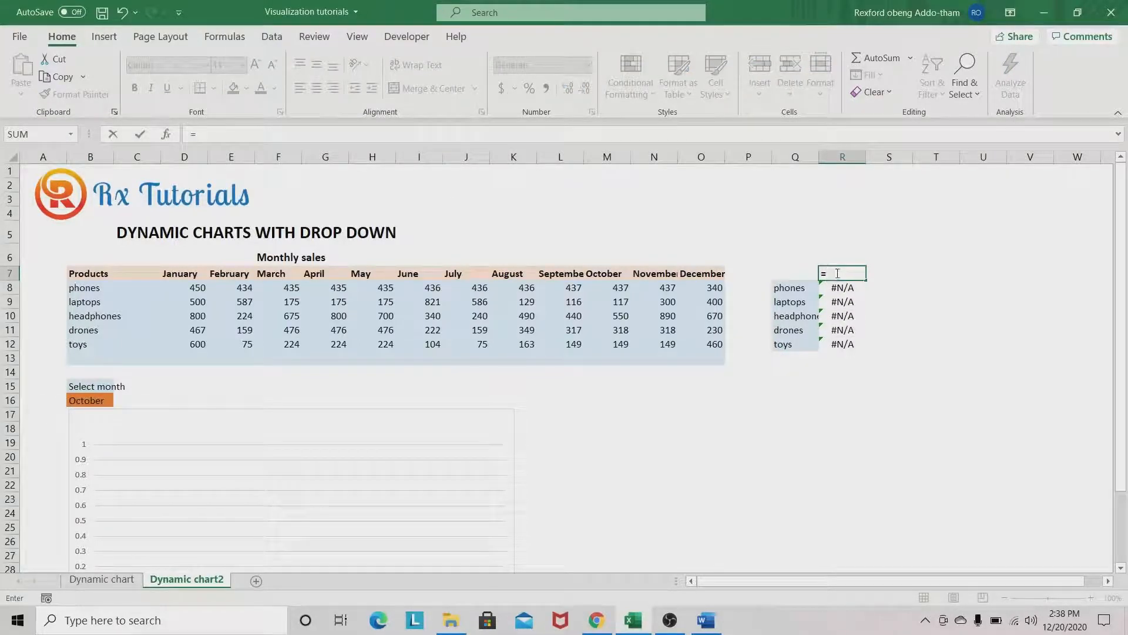
{"action": "left_click", "coordinate": [98, 401]}
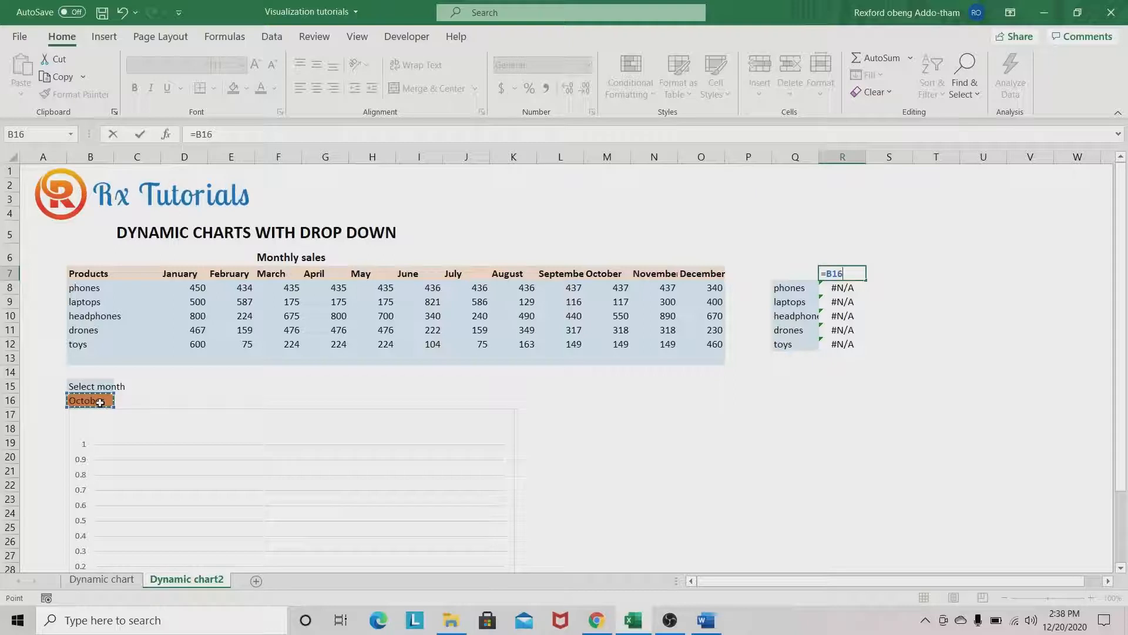
{"action": "key", "text": "Return"}
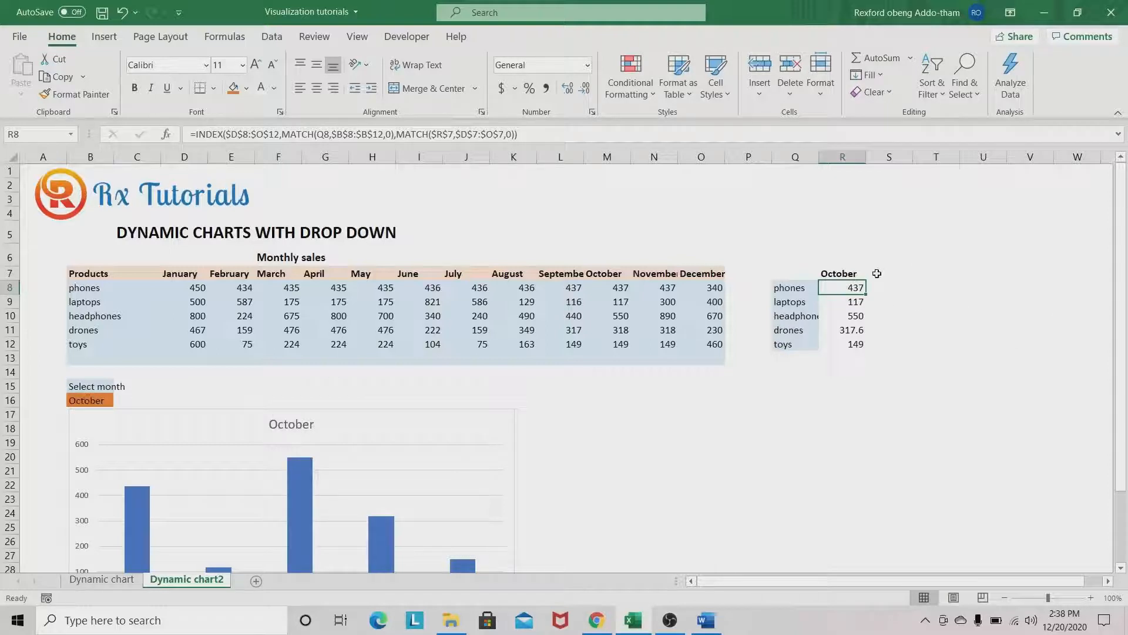
Choose August from the month drop-down in B16 and inspect the linked header cell R7.
{"action": "left_click", "coordinate": [89, 400]}
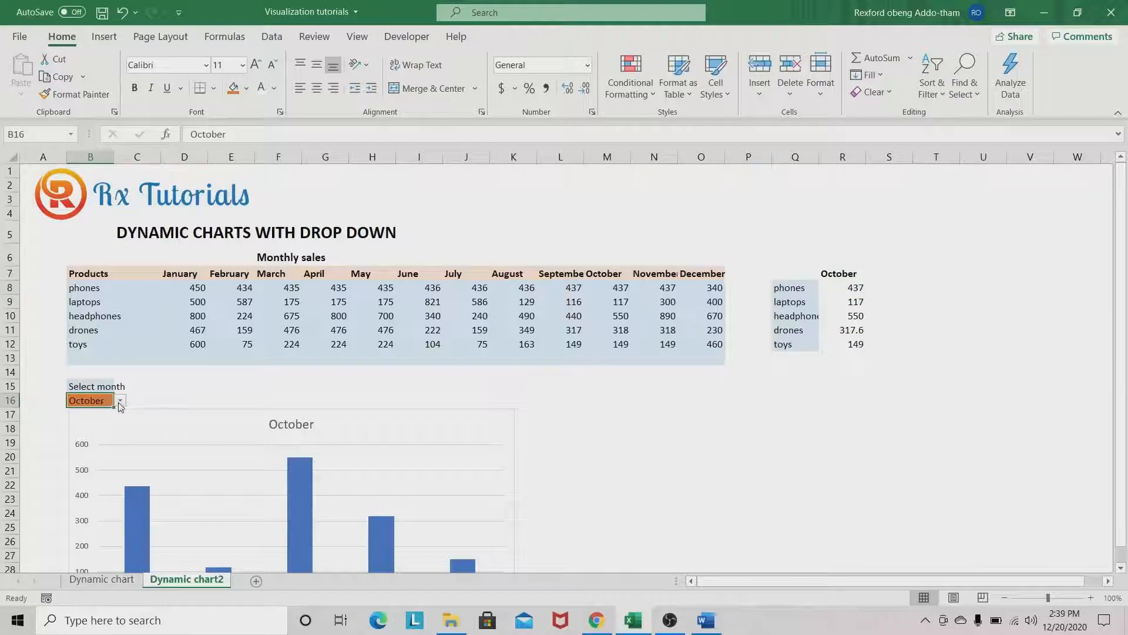
{"action": "left_click", "coordinate": [121, 402]}
{"action": "left_click", "coordinate": [87, 443]}
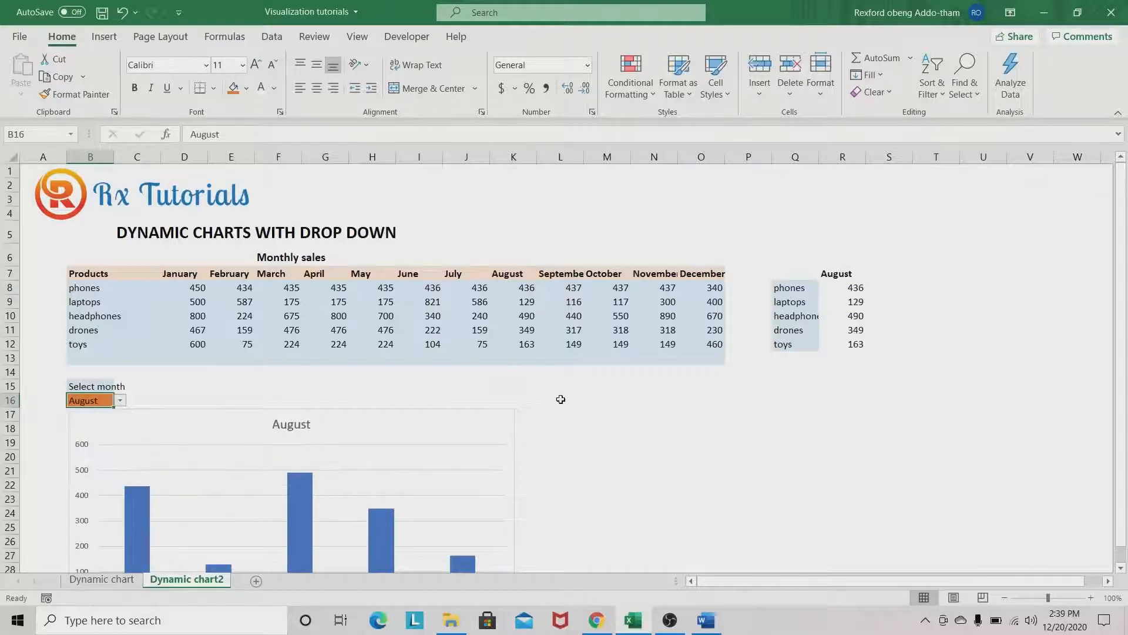
{"action": "left_click", "coordinate": [850, 276]}
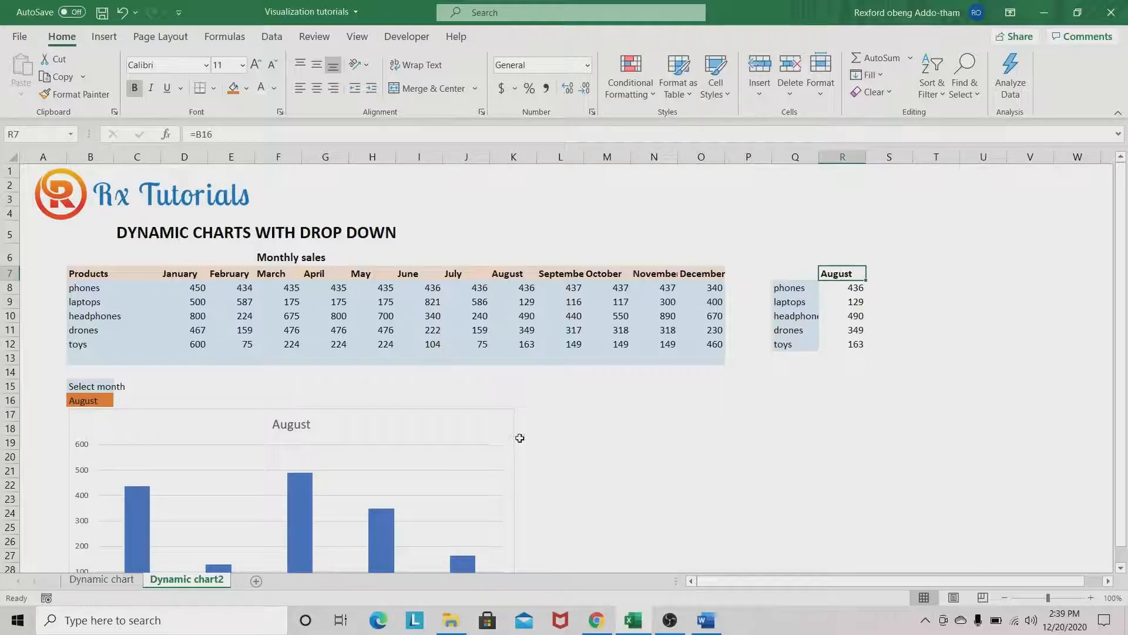
Set the month drop-down in B16 to September.
{"action": "scroll", "coordinate": [519, 437], "scroll_direction": "down", "scroll_amount": 1}
{"action": "left_click", "coordinate": [97, 359]}
{"action": "left_click", "coordinate": [120, 359]}
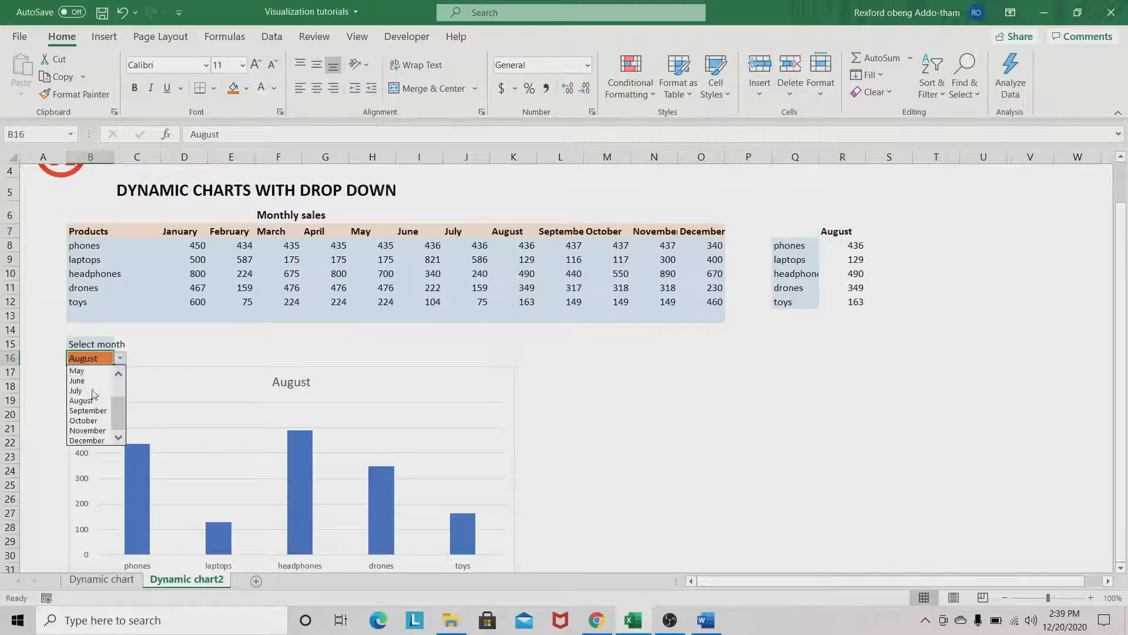
{"action": "left_click", "coordinate": [88, 408]}
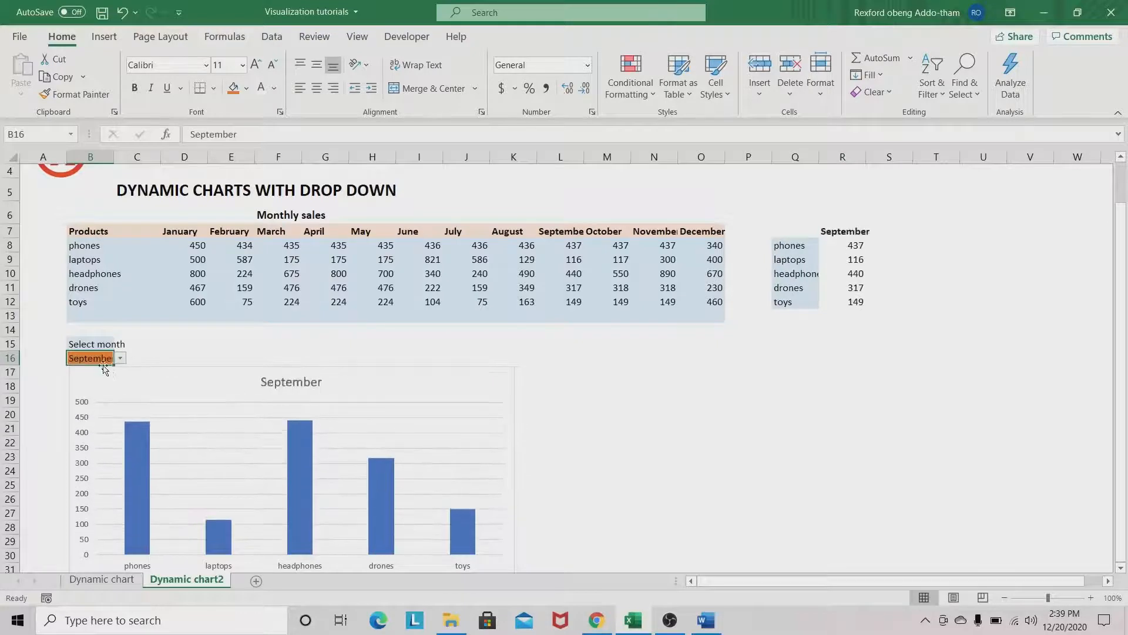
Hide the helper table's text in columns Q and R, rows 7 to 12, by making its font white.
{"action": "left_click_drag", "start_coordinate": [778, 235], "coordinate": [879, 302]}
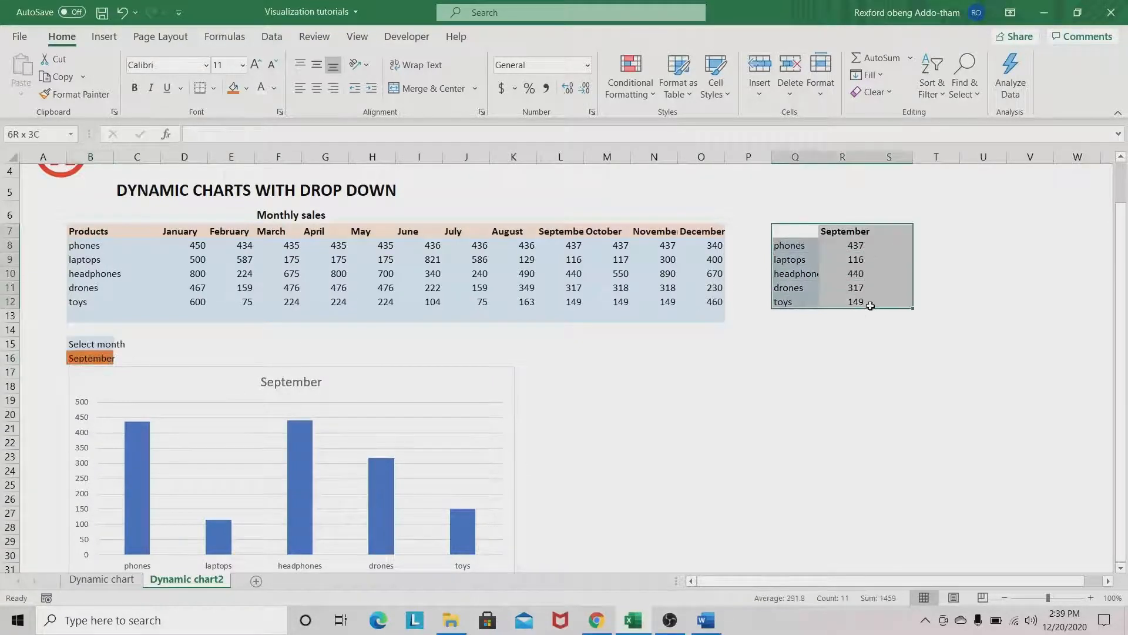
{"action": "left_click", "coordinate": [261, 88]}
{"action": "left_click", "coordinate": [823, 347]}
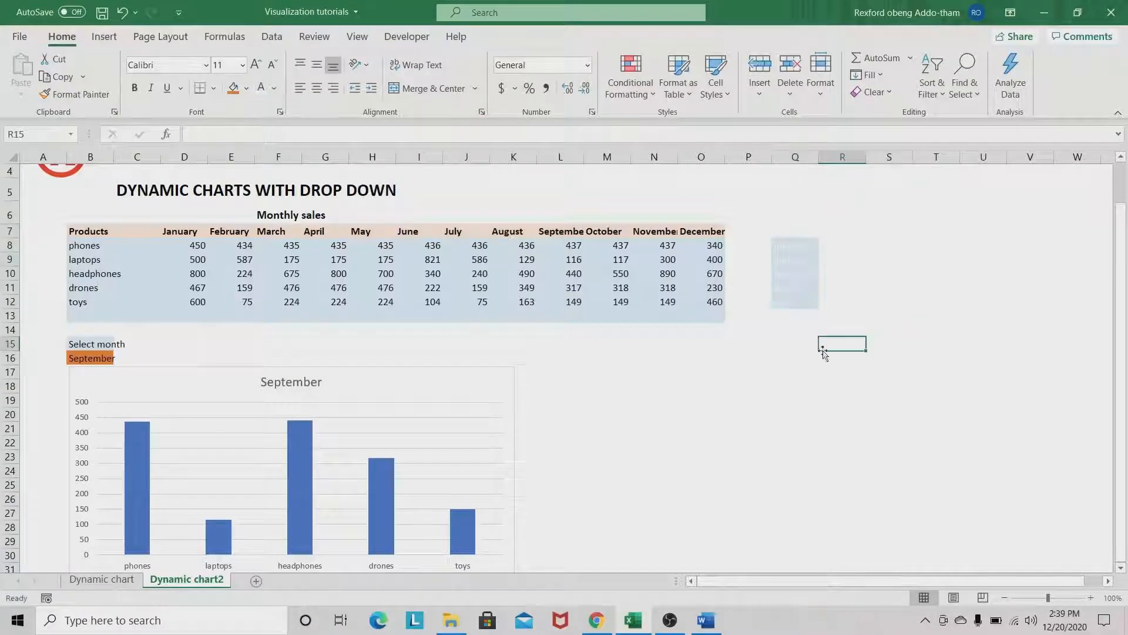
Change the blue fill of the helper product names in Q8:Q12 to white.
{"action": "left_click_drag", "start_coordinate": [788, 246], "coordinate": [797, 302]}
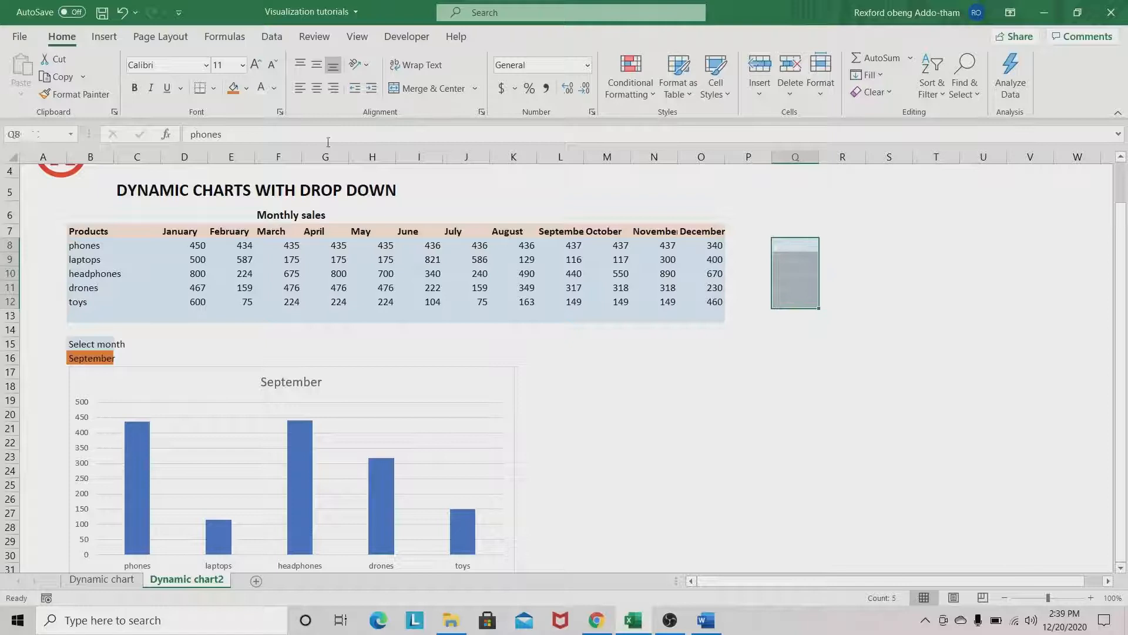
{"action": "left_click", "coordinate": [247, 88]}
{"action": "left_click", "coordinate": [241, 125]}
{"action": "left_click", "coordinate": [728, 345]}
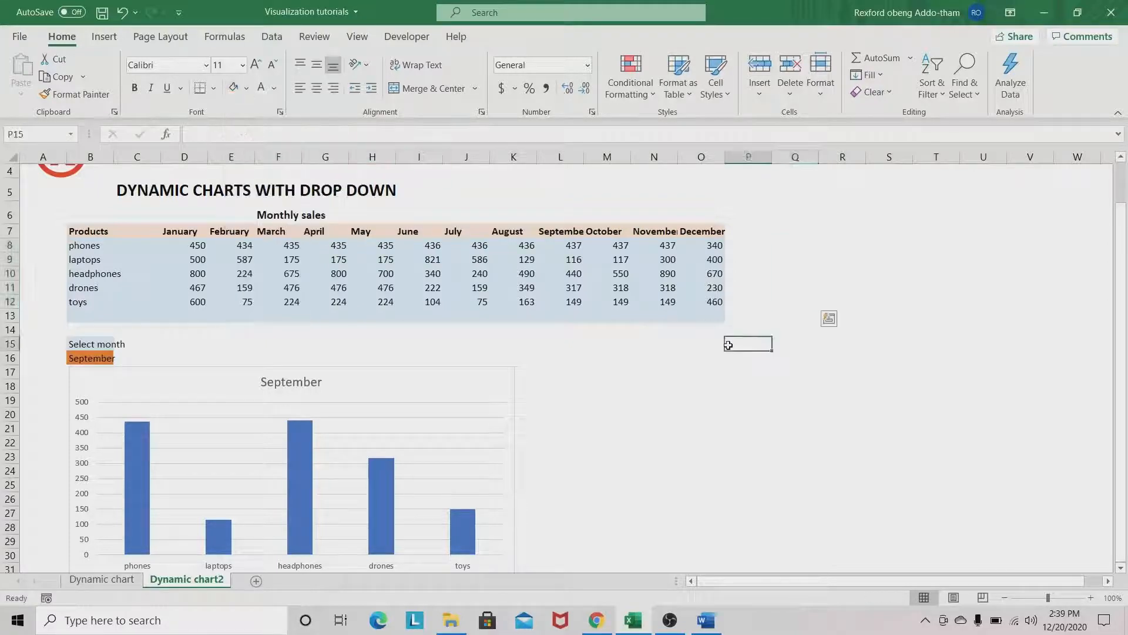
Test the month drop-down in B16 with August, set it back to September, and check the chart title.
{"action": "left_click", "coordinate": [95, 359]}
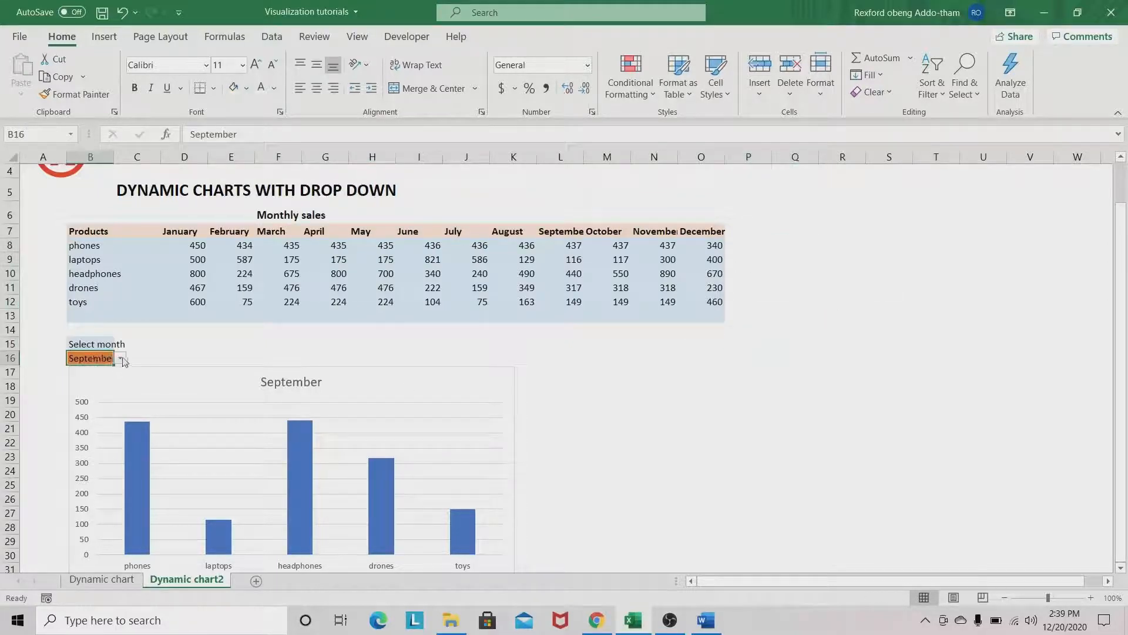
{"action": "left_click", "coordinate": [121, 358]}
{"action": "left_click", "coordinate": [88, 407]}
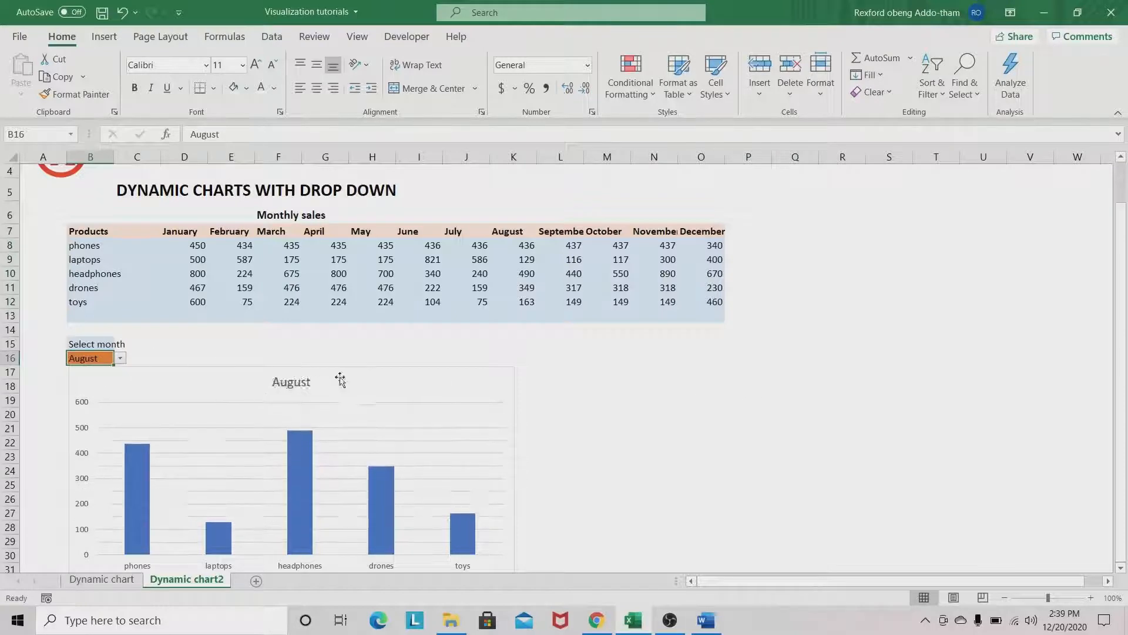
{"action": "left_click", "coordinate": [121, 359]}
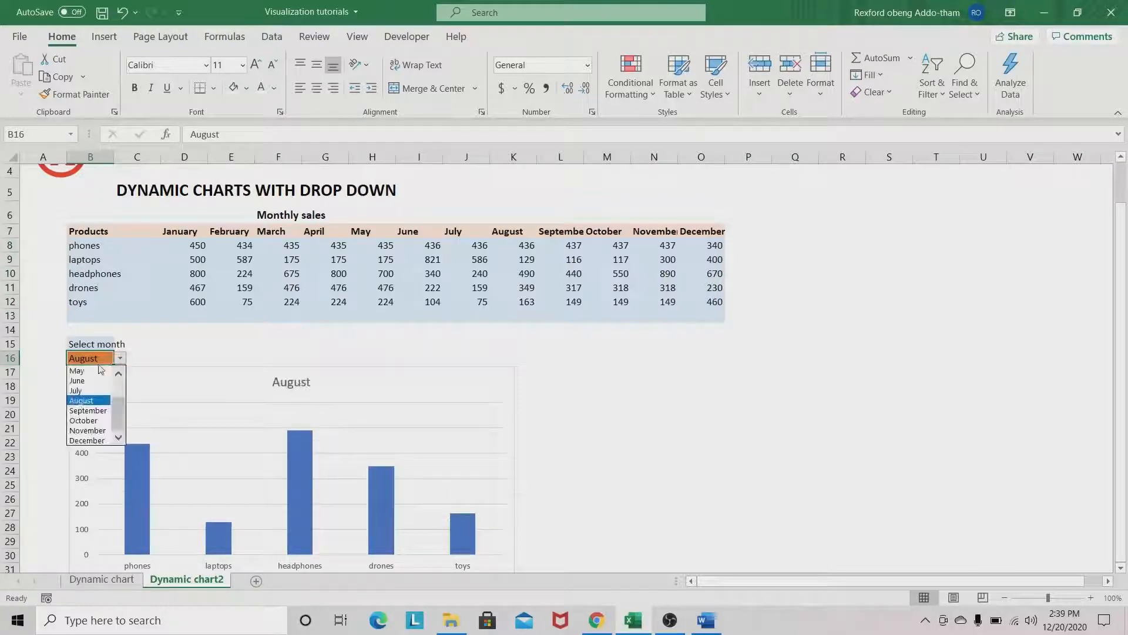
{"action": "left_click", "coordinate": [88, 412]}
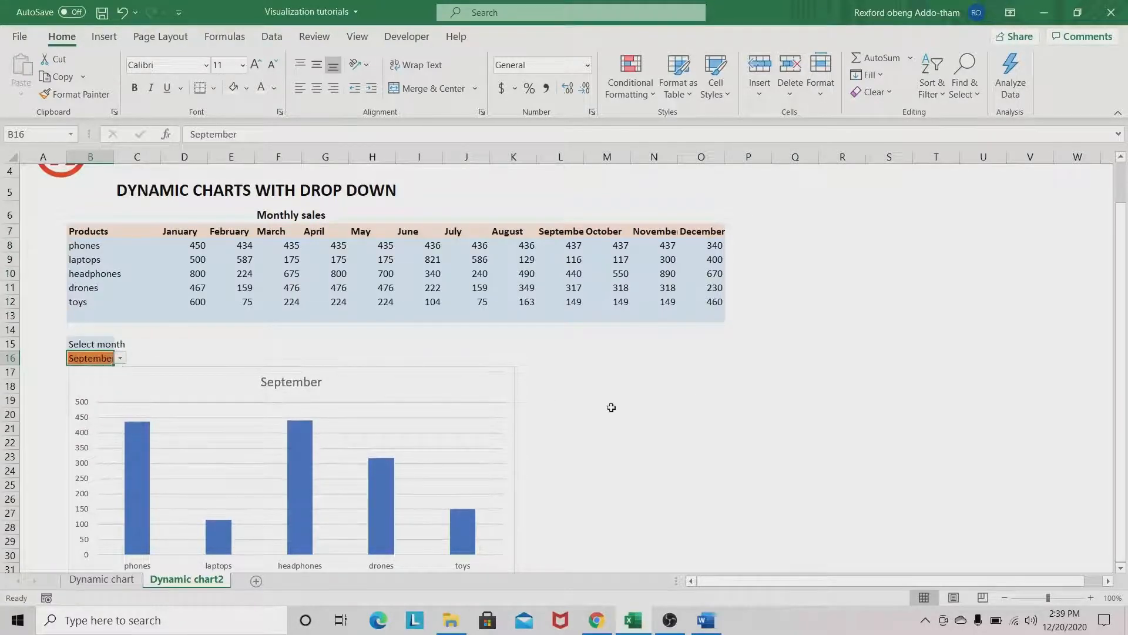
{"action": "left_click", "coordinate": [317, 386]}
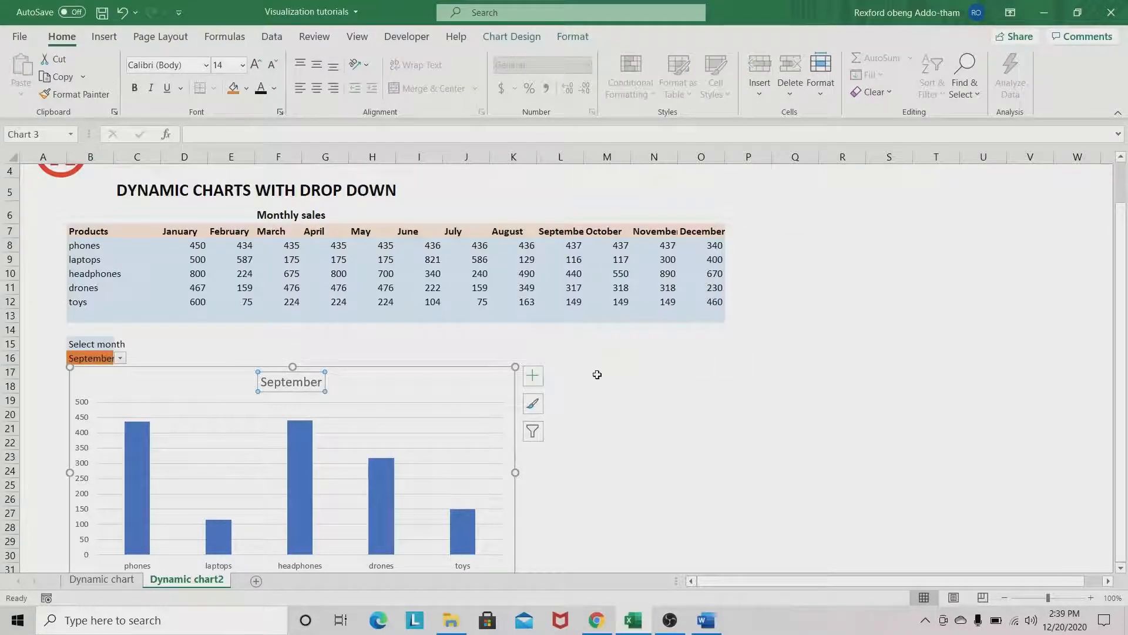
{"action": "left_click", "coordinate": [576, 386]}
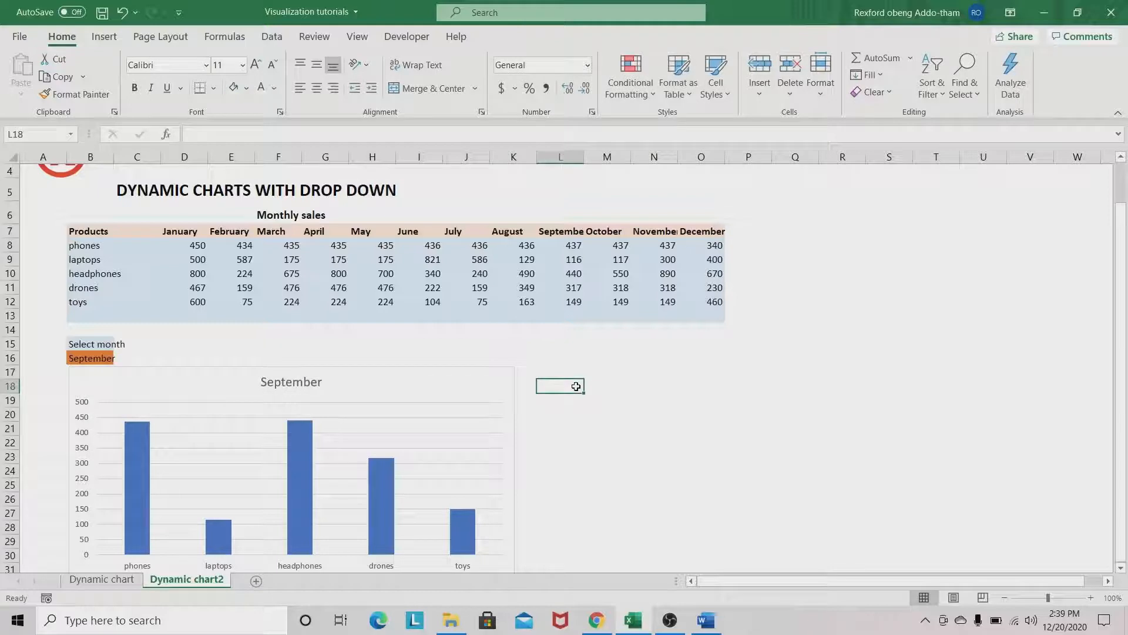
Enter the formula ="sales revenue for "&B16&"" in M18 to build a title text from the selected month.
{"action": "left_click", "coordinate": [609, 388]}
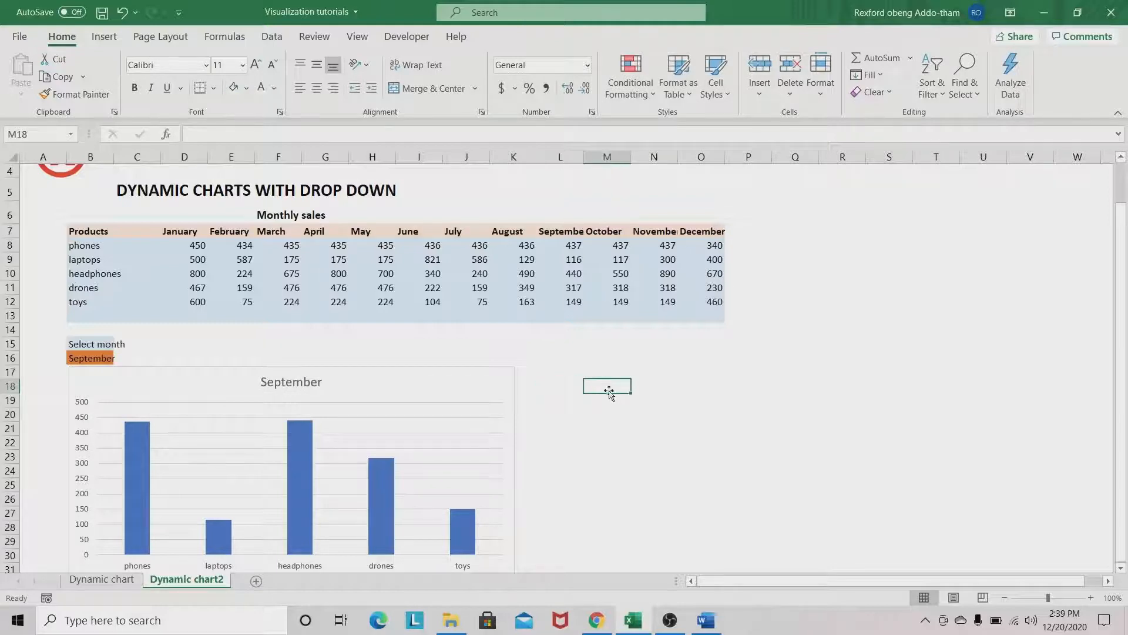
{"action": "type", "text": "="}
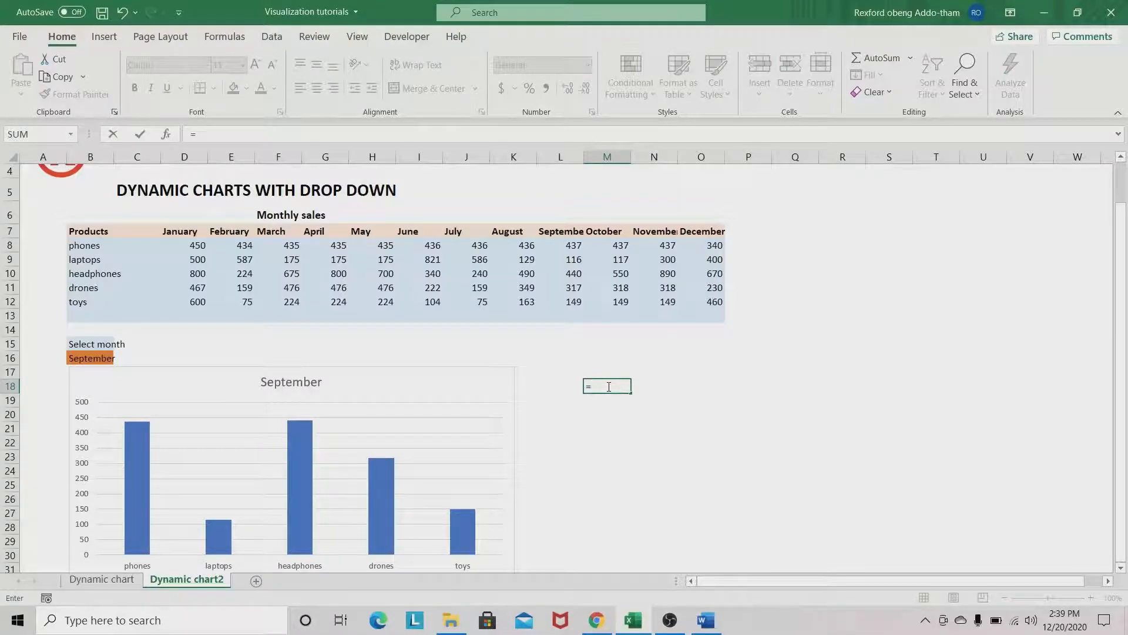
{"action": "type", "text": "\"sales re"}
{"action": "type", "text": "venue for &"}
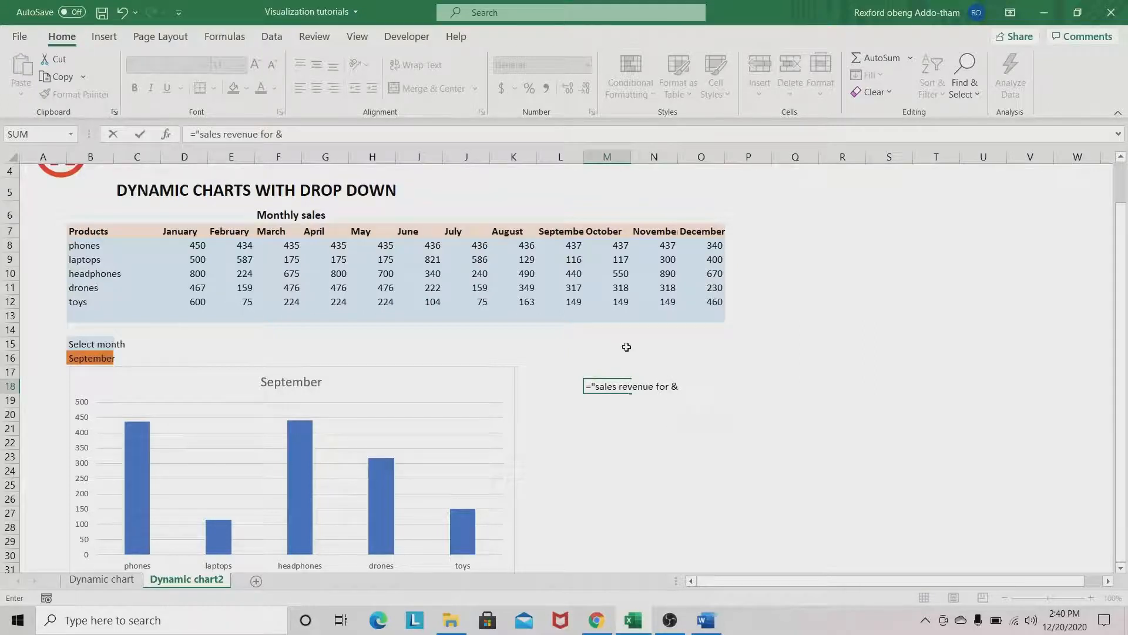
{"action": "left_click", "coordinate": [671, 386]}
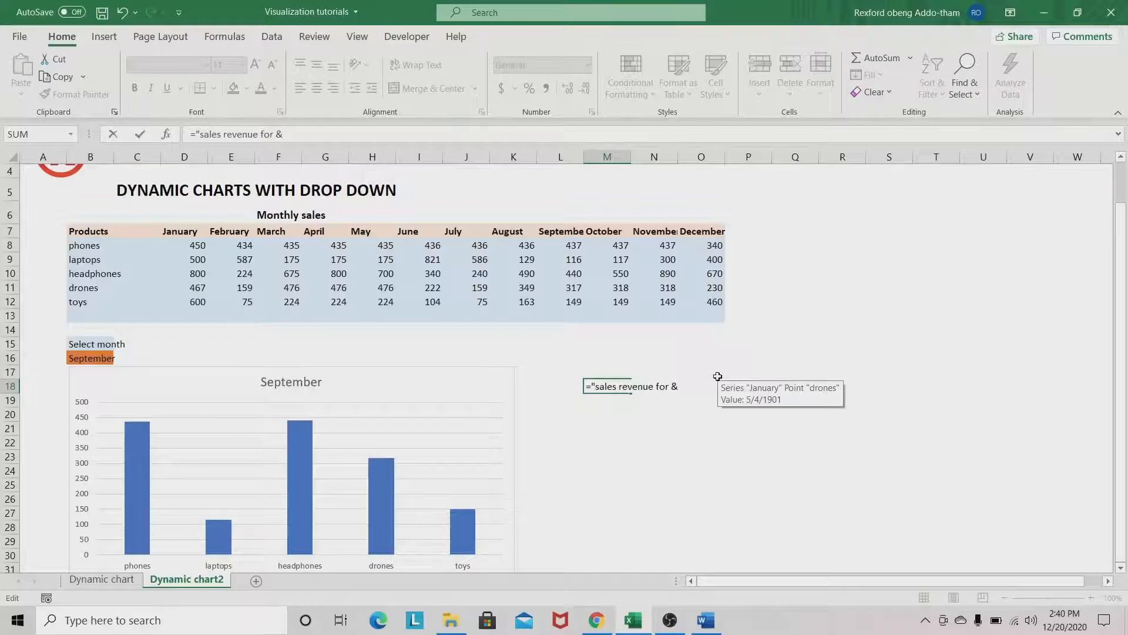
{"action": "type", "text": "\"&"}
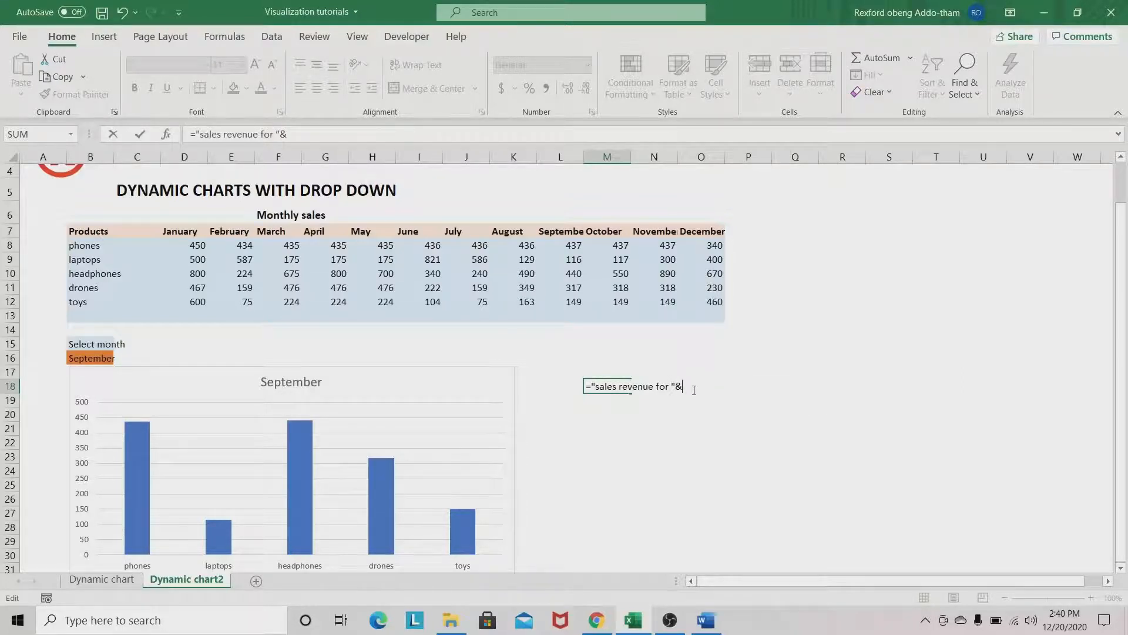
{"action": "type", "text": "B"}
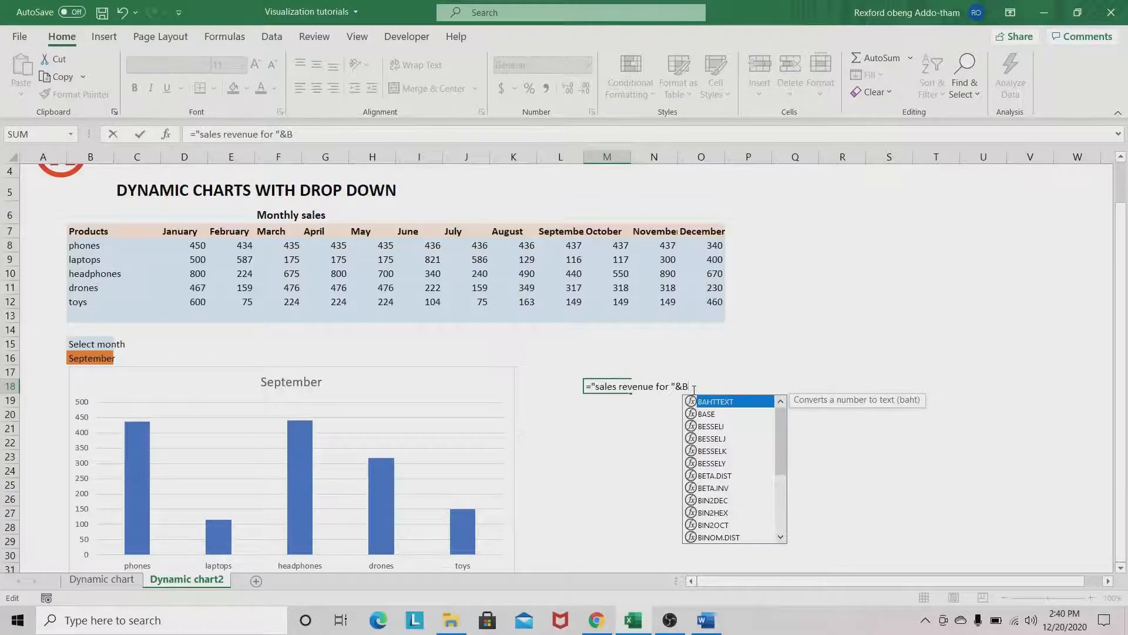
{"action": "type", "text": "16"}
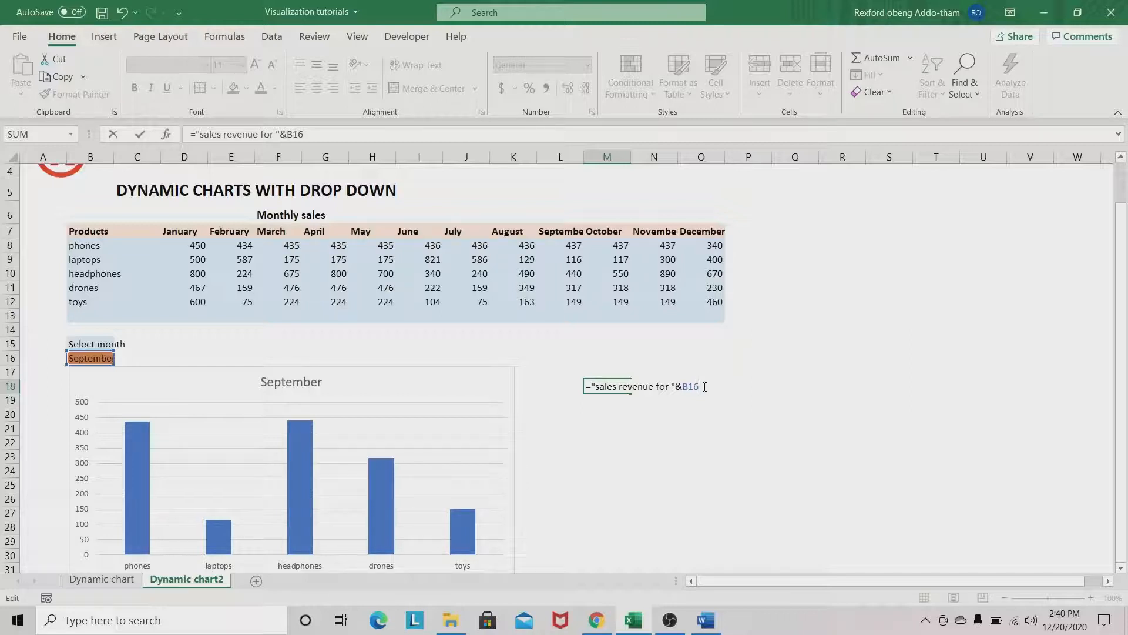
{"action": "type", "text": "&"}
{"action": "key", "text": "Return"}
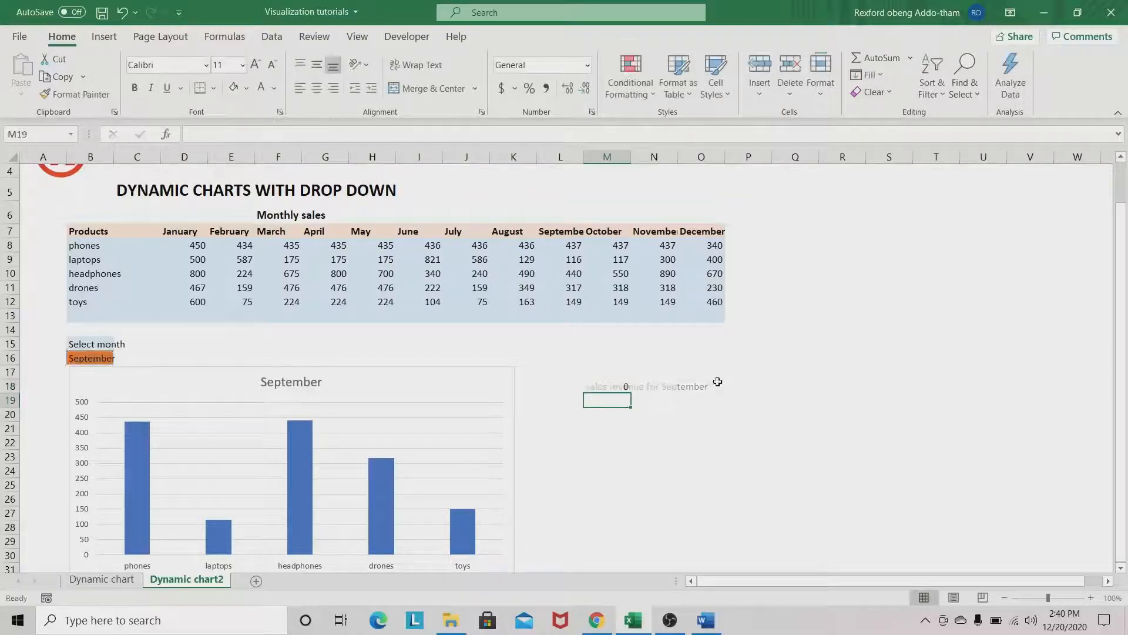
{"action": "left_click", "coordinate": [611, 388]}
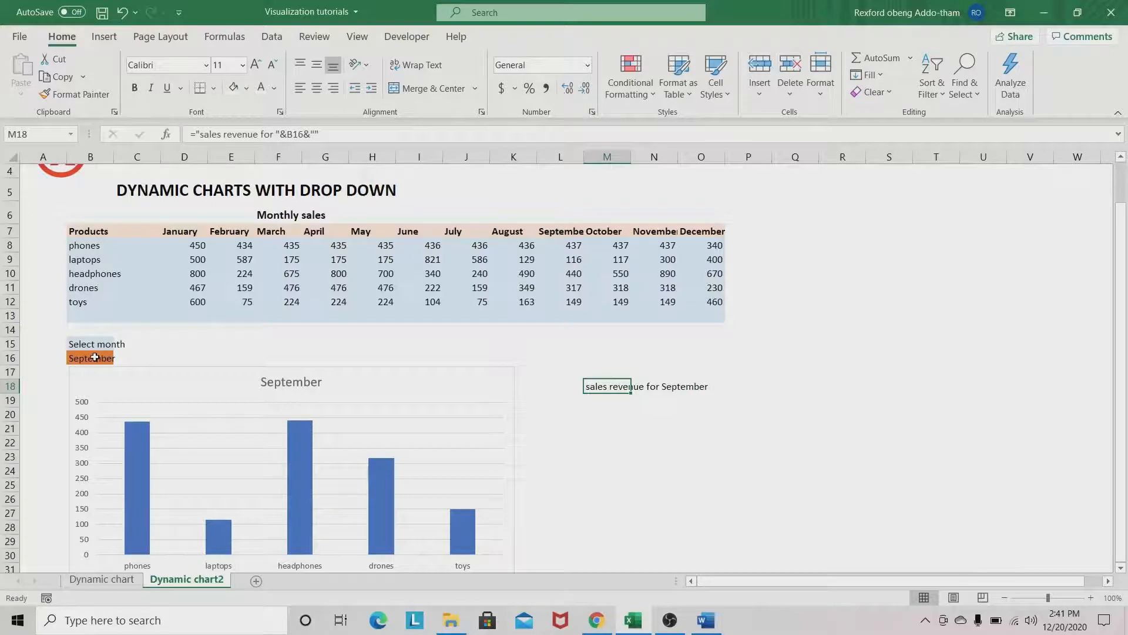
Link the chart title to cell M18 with the reference ='Dynamic chart2'!$M$18.
{"action": "left_click", "coordinate": [307, 382]}
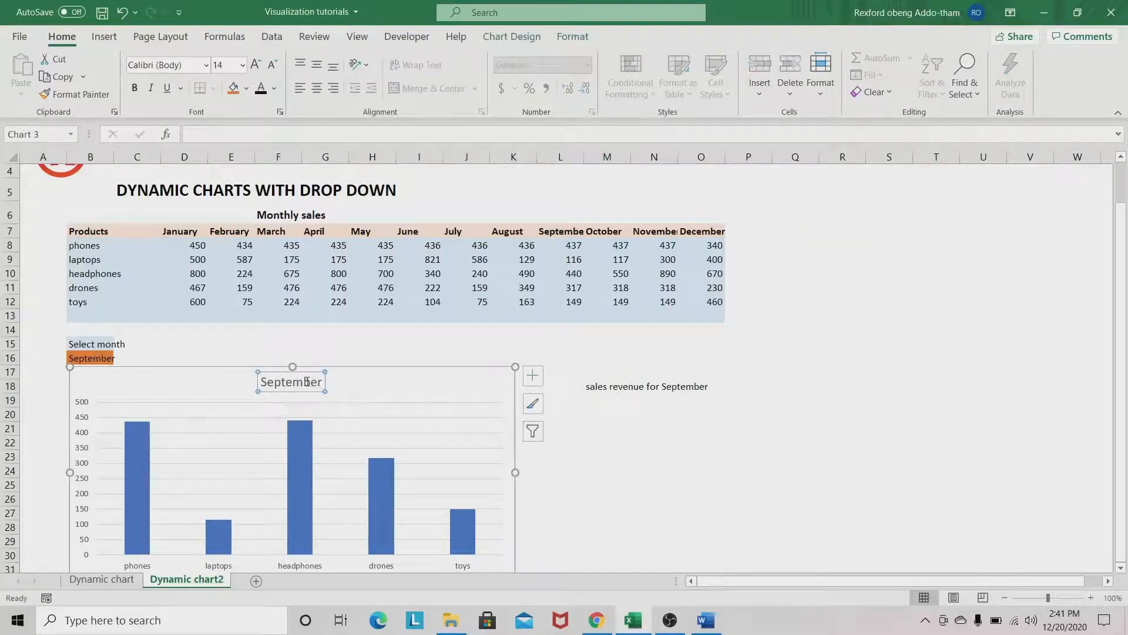
{"action": "left_click", "coordinate": [193, 134]}
{"action": "type", "text": "="}
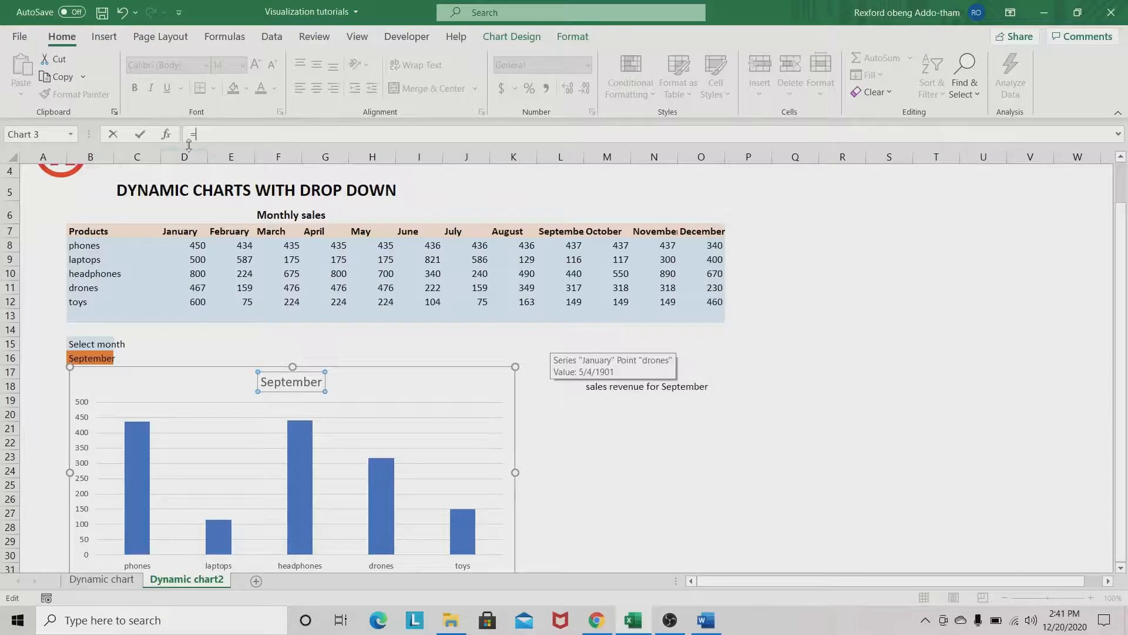
{"action": "left_click", "coordinate": [595, 385]}
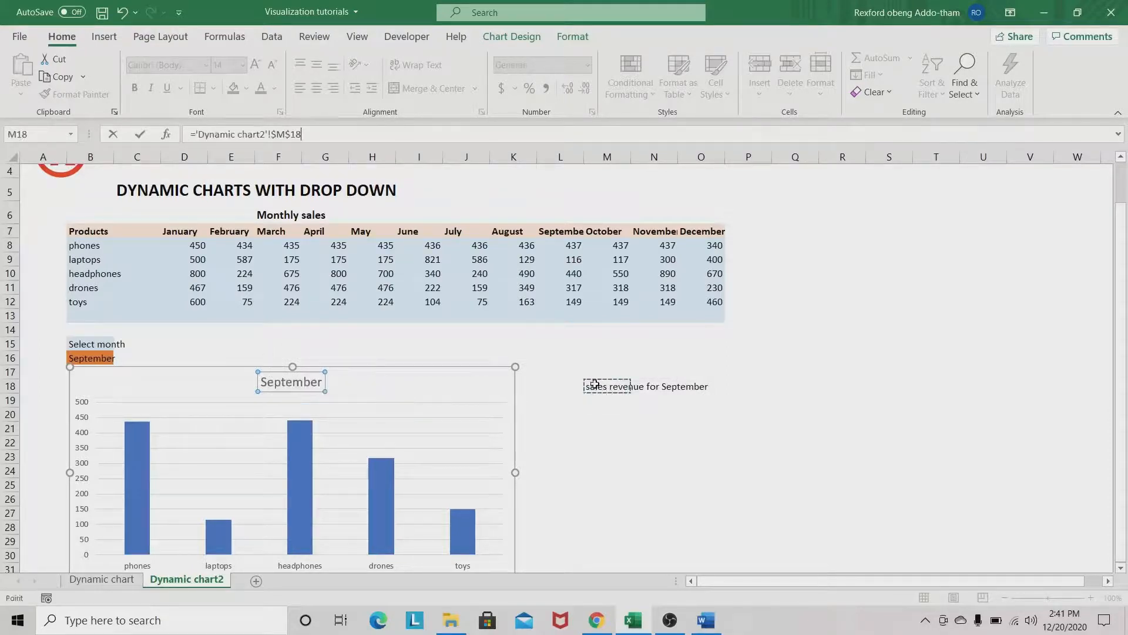
{"action": "key", "text": "Return"}
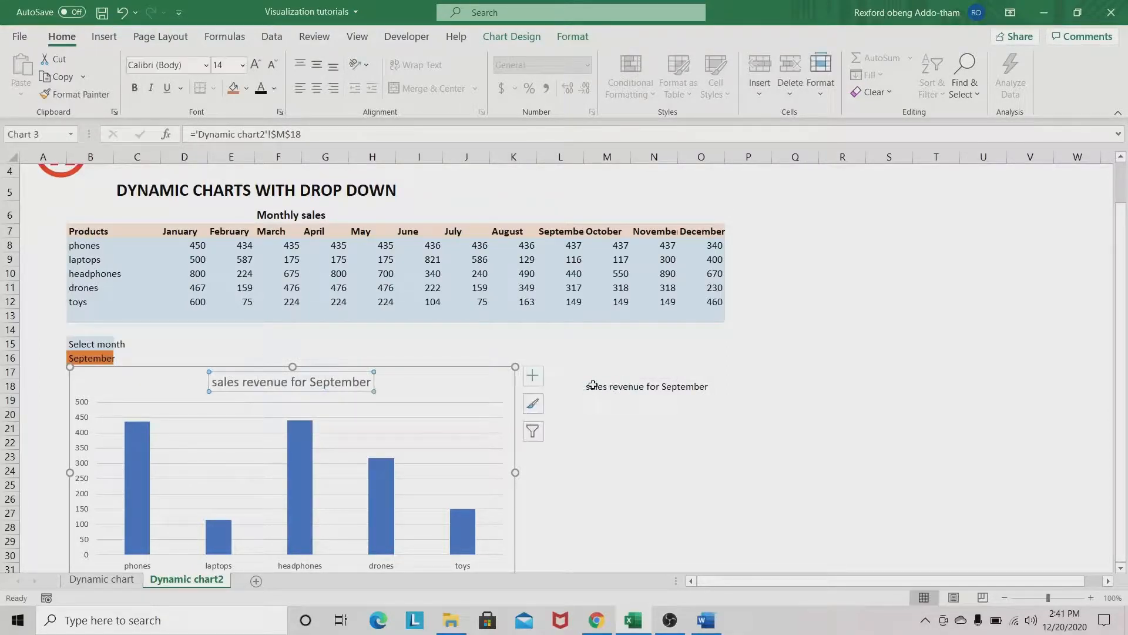
{"action": "left_click", "coordinate": [433, 382]}
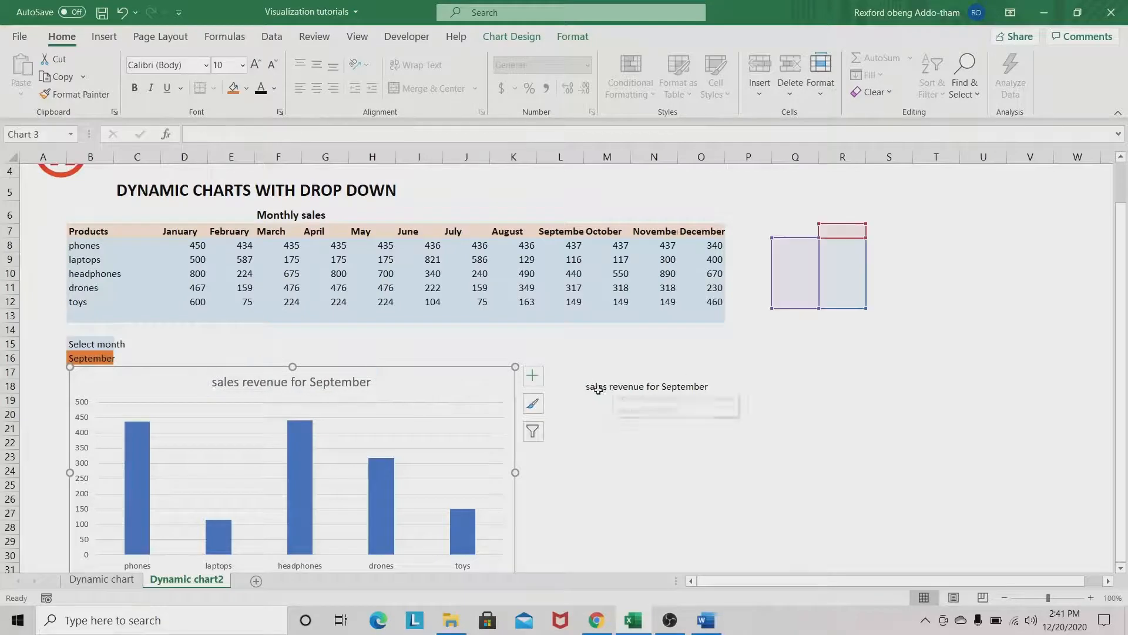
Hide the title helper text in M18:O18 by making its font white.
{"action": "left_click", "coordinate": [639, 387]}
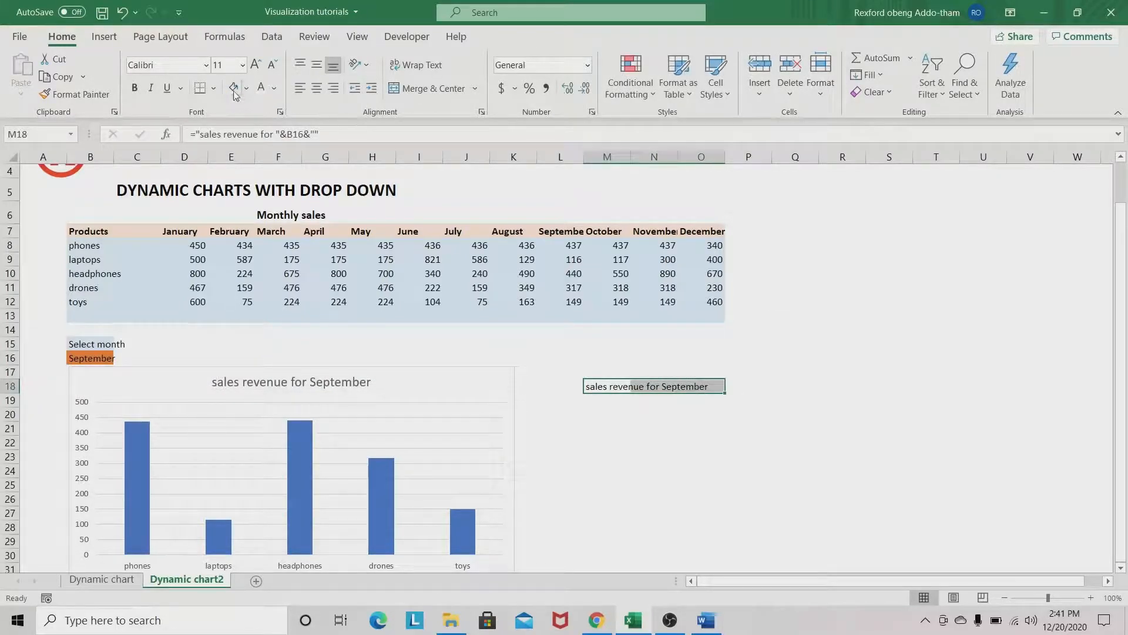
{"action": "left_click", "coordinate": [261, 87]}
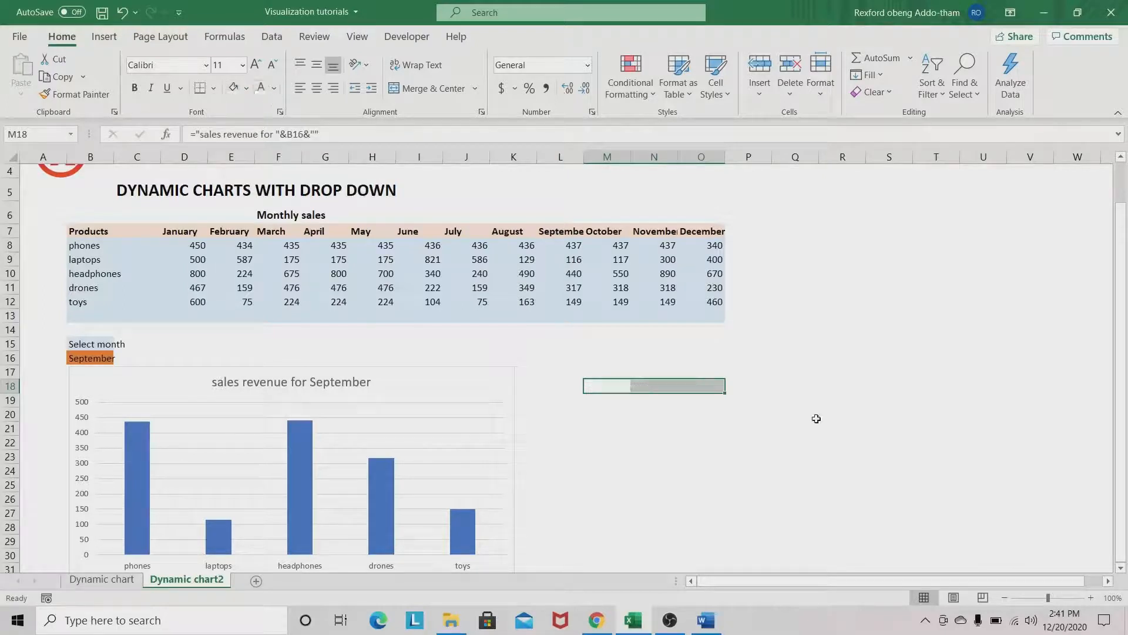
{"action": "left_click", "coordinate": [748, 470]}
Test the linked chart title by switching the month in B16 to August, October and finally November.
{"action": "left_click", "coordinate": [89, 360]}
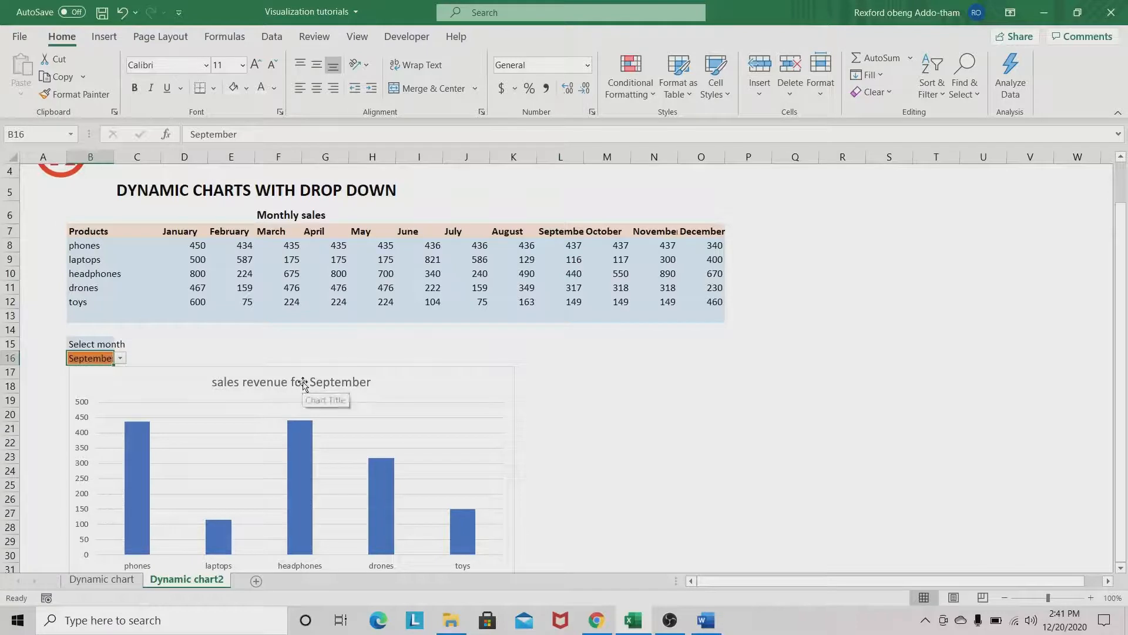
{"action": "left_click", "coordinate": [120, 358]}
{"action": "left_click", "coordinate": [81, 400]}
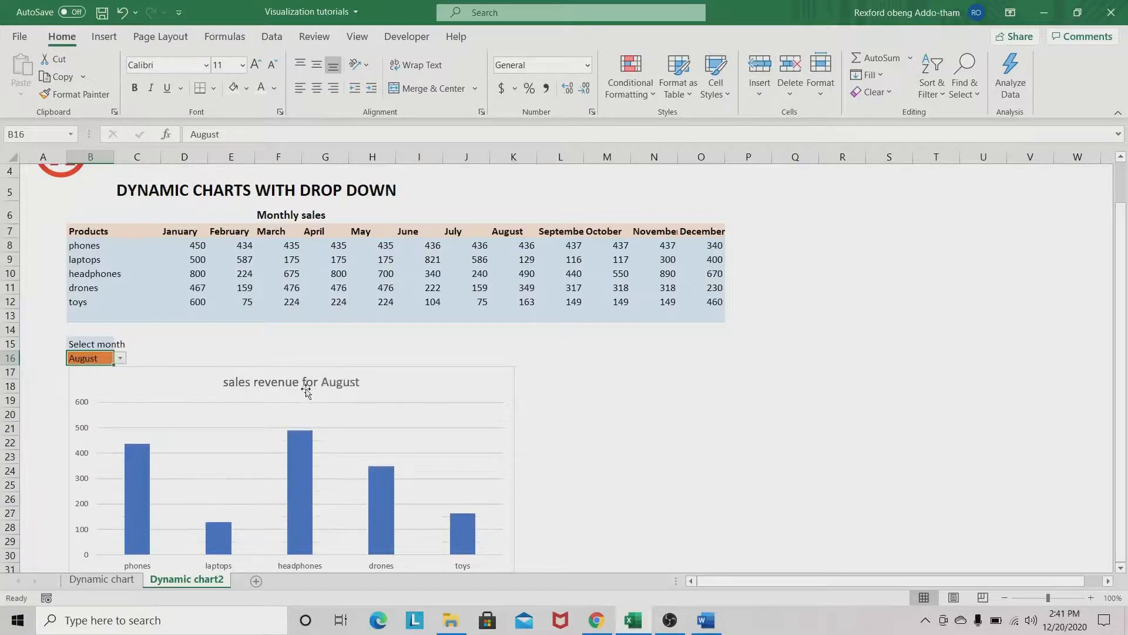
{"action": "left_click", "coordinate": [120, 359]}
{"action": "left_click", "coordinate": [90, 420]}
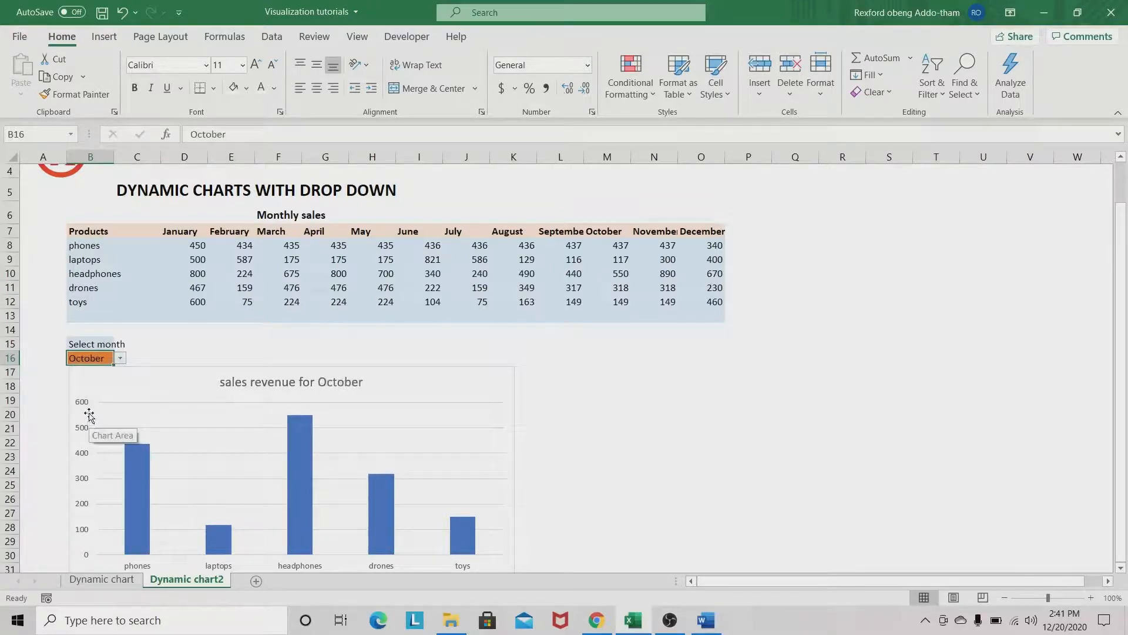
{"action": "left_click", "coordinate": [120, 359]}
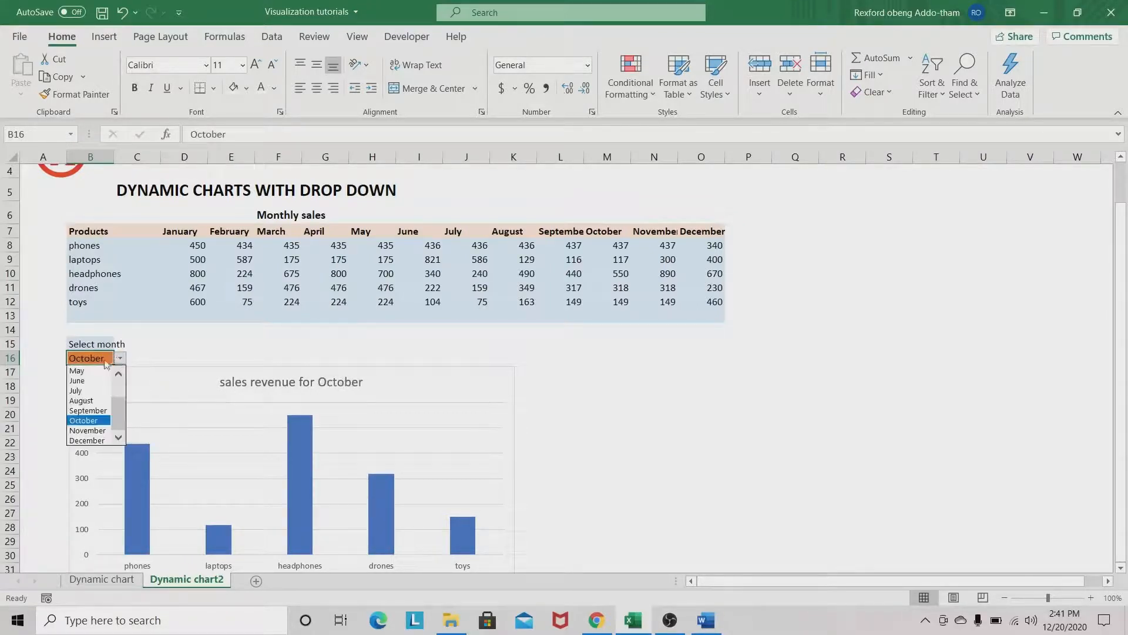
{"action": "left_click", "coordinate": [88, 430]}
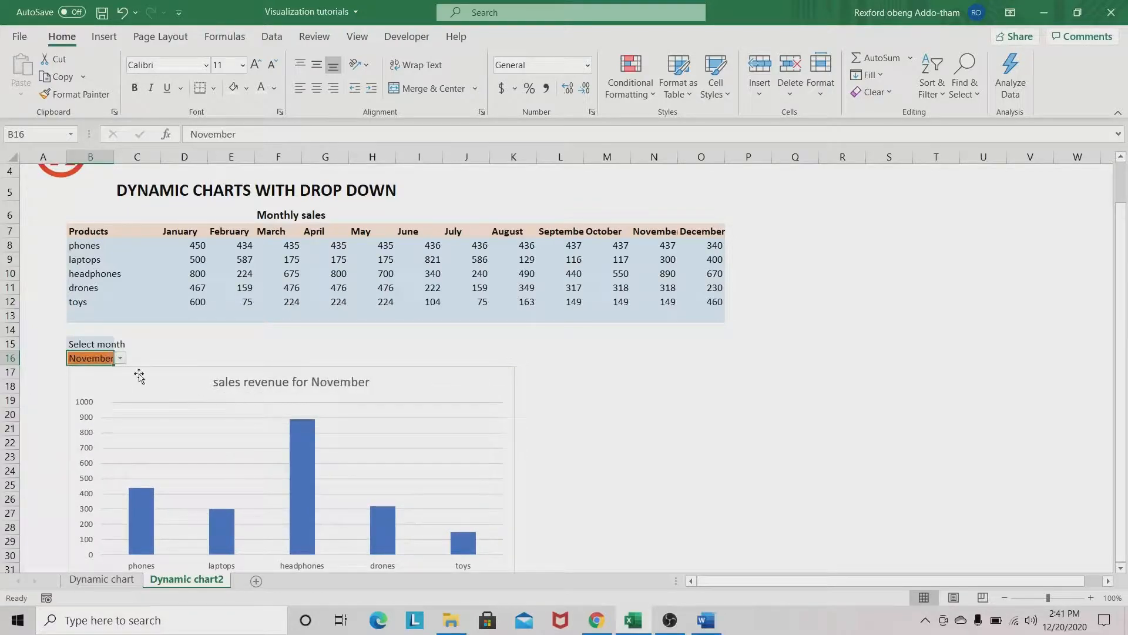
Widen the chart so its right edge reaches the middle of column L, and remove its gridlines.
{"action": "left_click", "coordinate": [479, 386]}
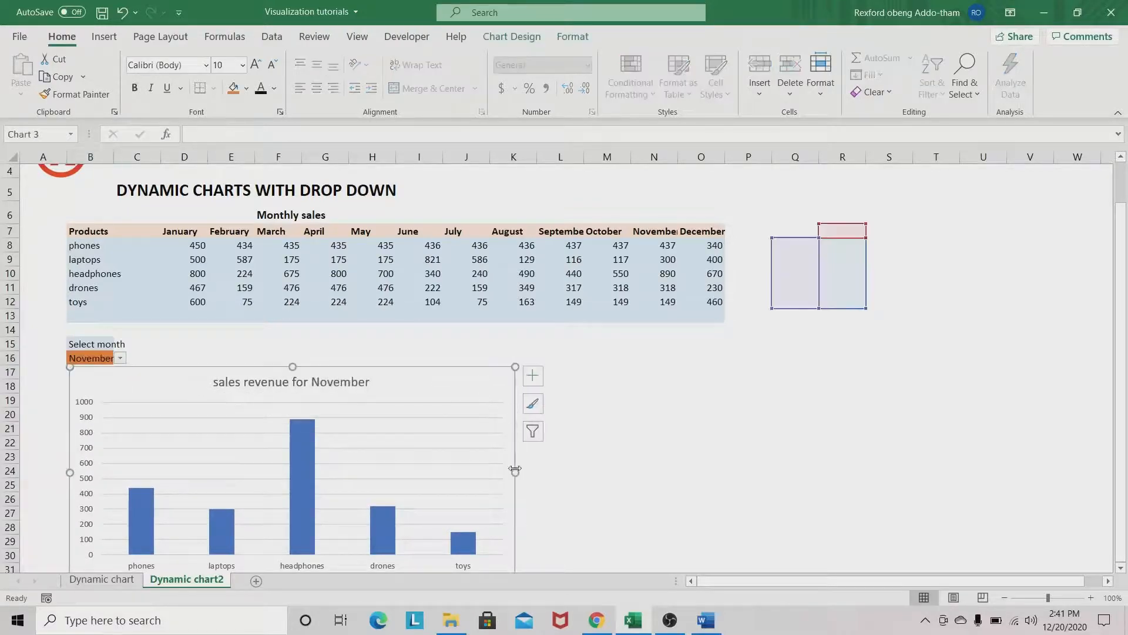
{"action": "left_click_drag", "start_coordinate": [515, 472], "coordinate": [562, 472]}
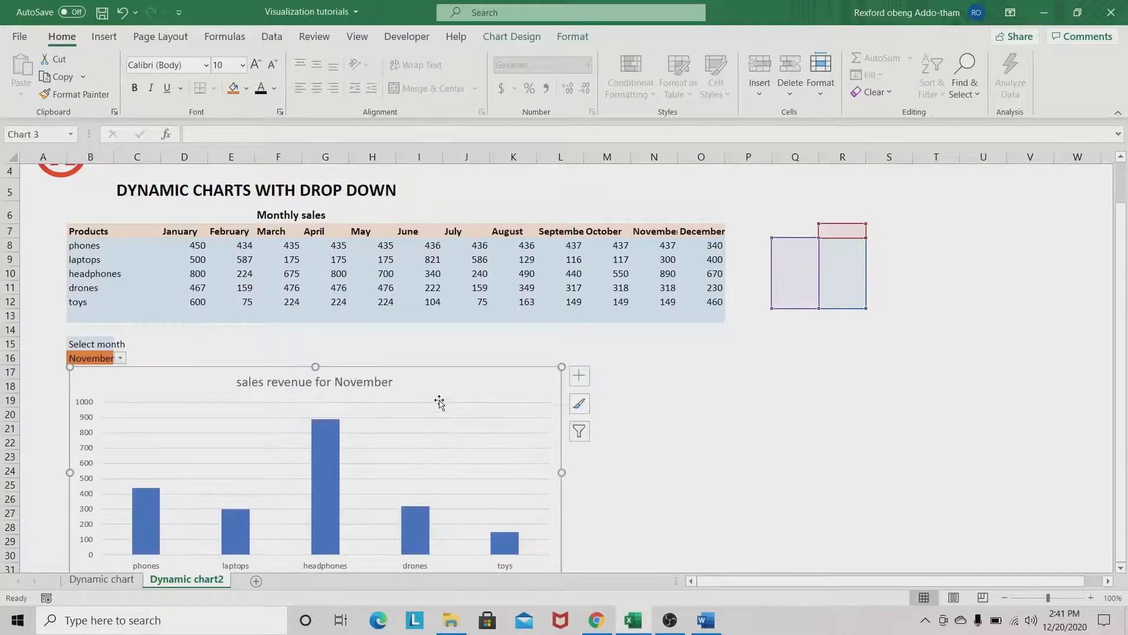
{"action": "left_click", "coordinate": [578, 380]}
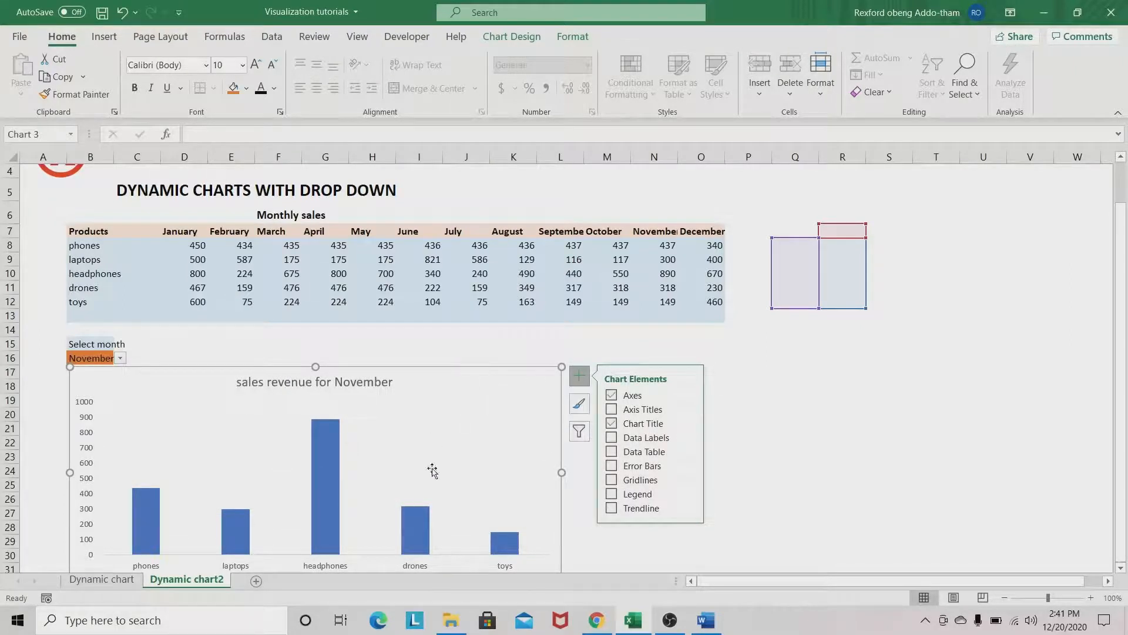
Fill the chart's data series columns with the standard dark red color.
{"action": "left_click", "coordinate": [323, 449]}
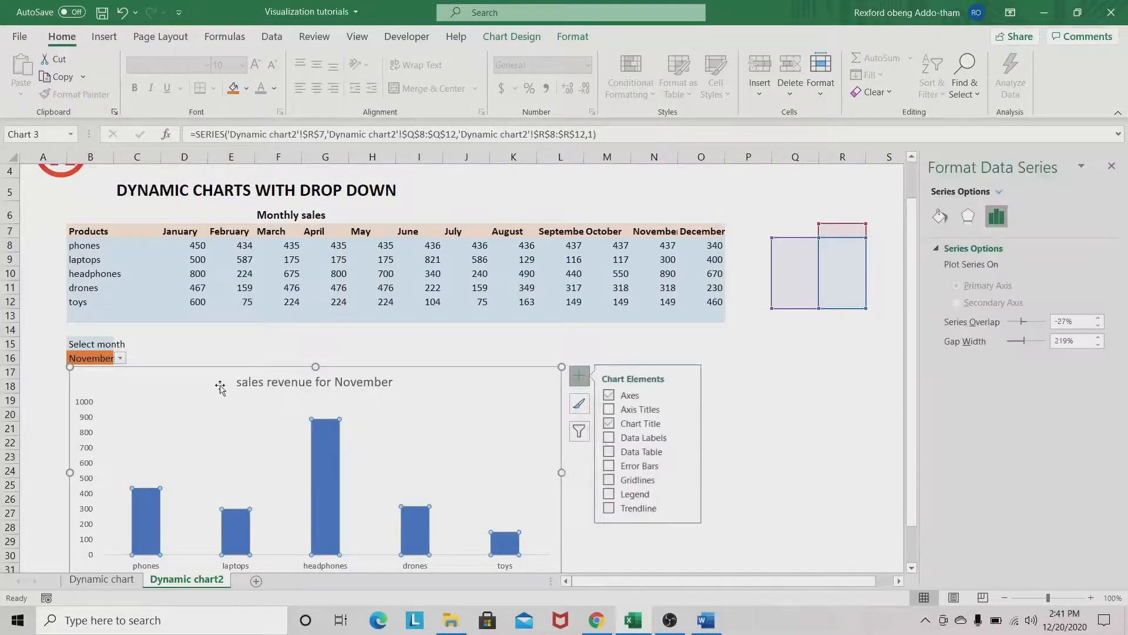
{"action": "left_click", "coordinate": [941, 216]}
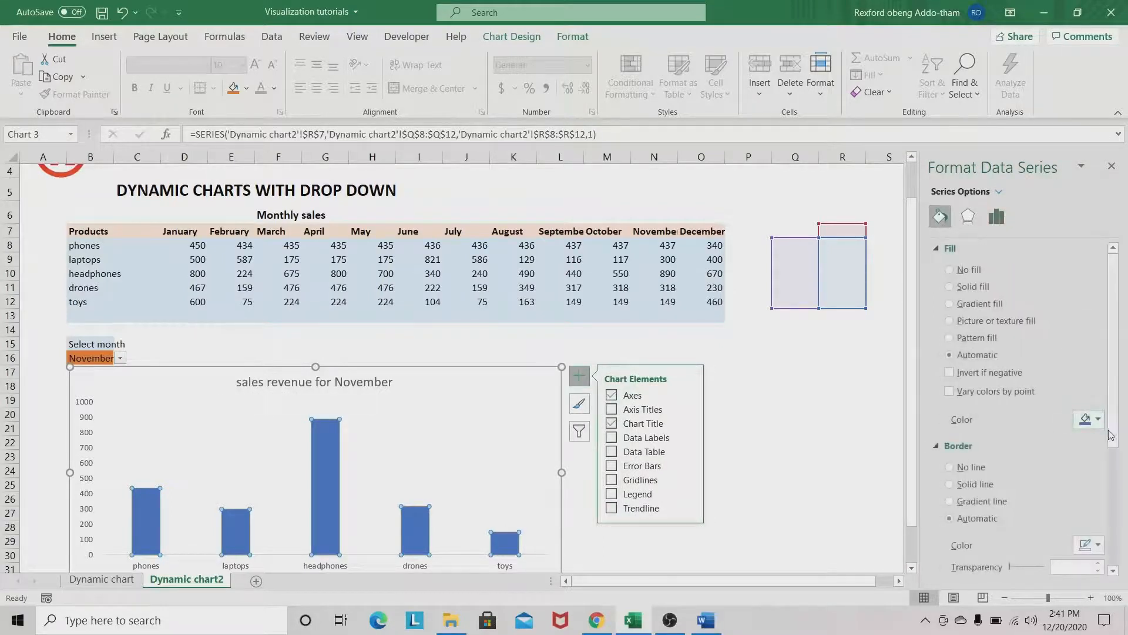
{"action": "left_click", "coordinate": [1089, 419]}
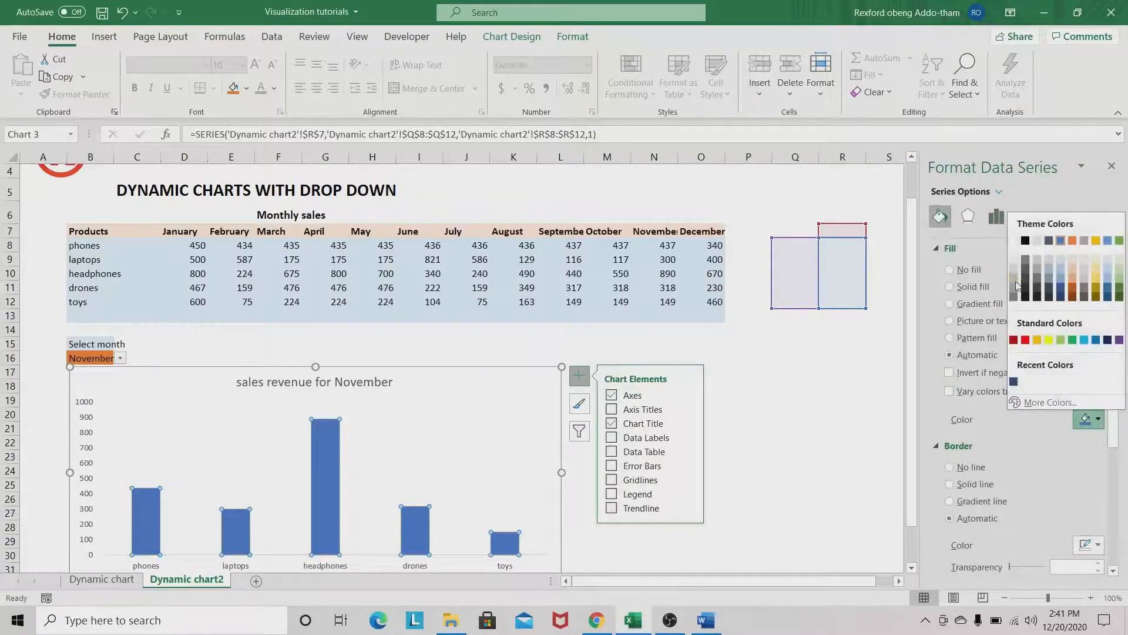
{"action": "left_click", "coordinate": [1014, 340]}
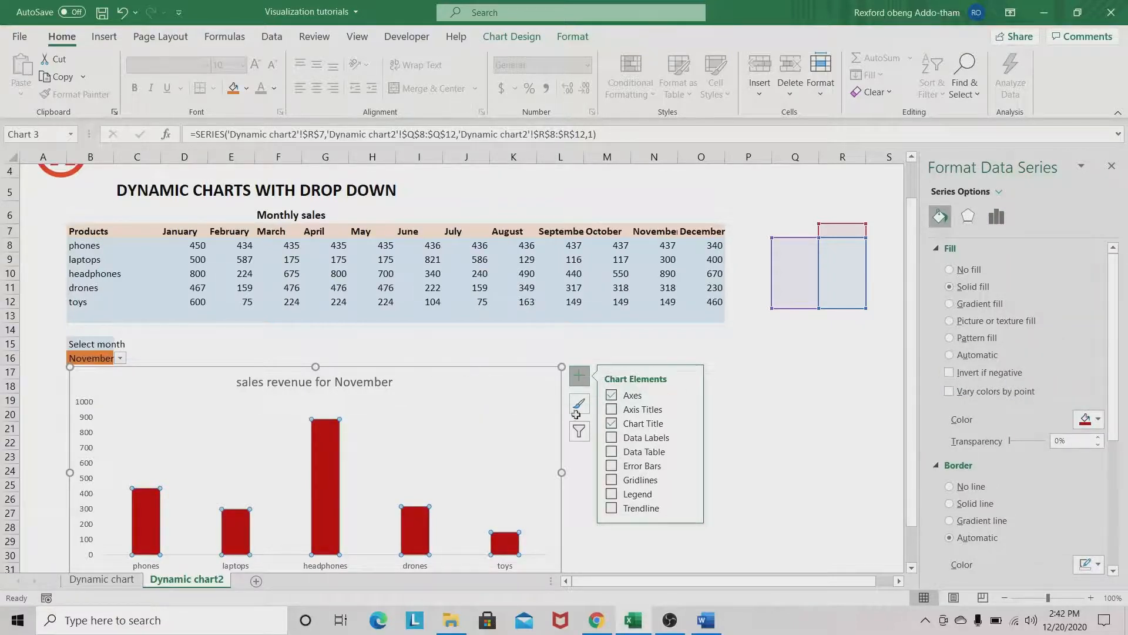
{"action": "left_click", "coordinate": [537, 374]}
{"action": "left_click", "coordinate": [840, 396]}
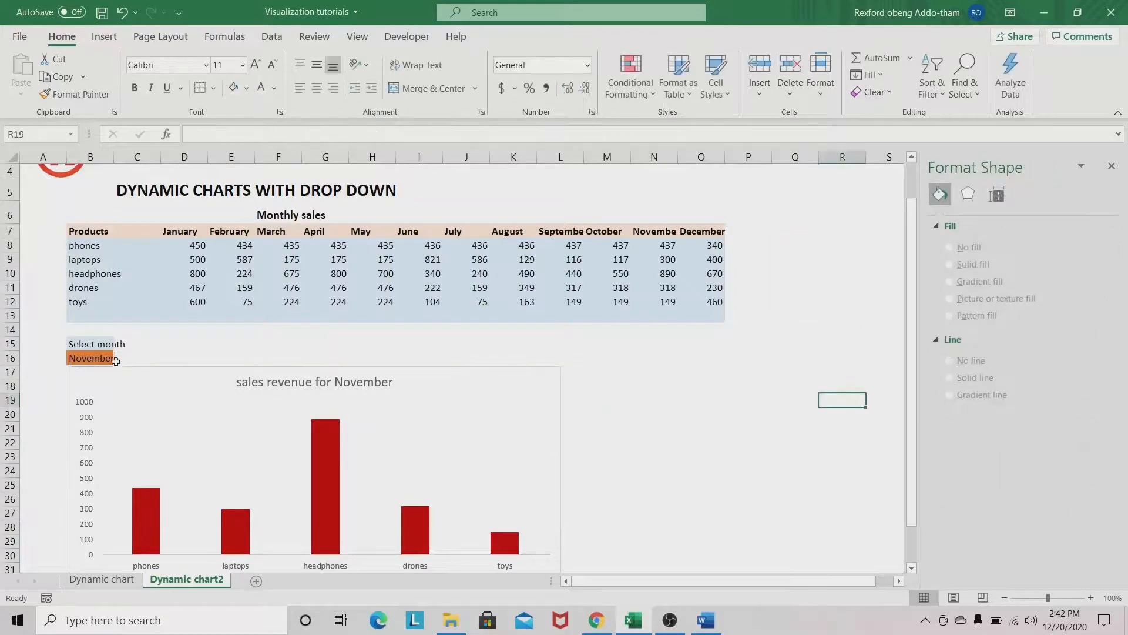
Check the recolored chart by switching the month in B16 to August and finally September.
{"action": "left_click", "coordinate": [115, 360]}
{"action": "left_click", "coordinate": [120, 357]}
{"action": "left_click", "coordinate": [89, 412]}
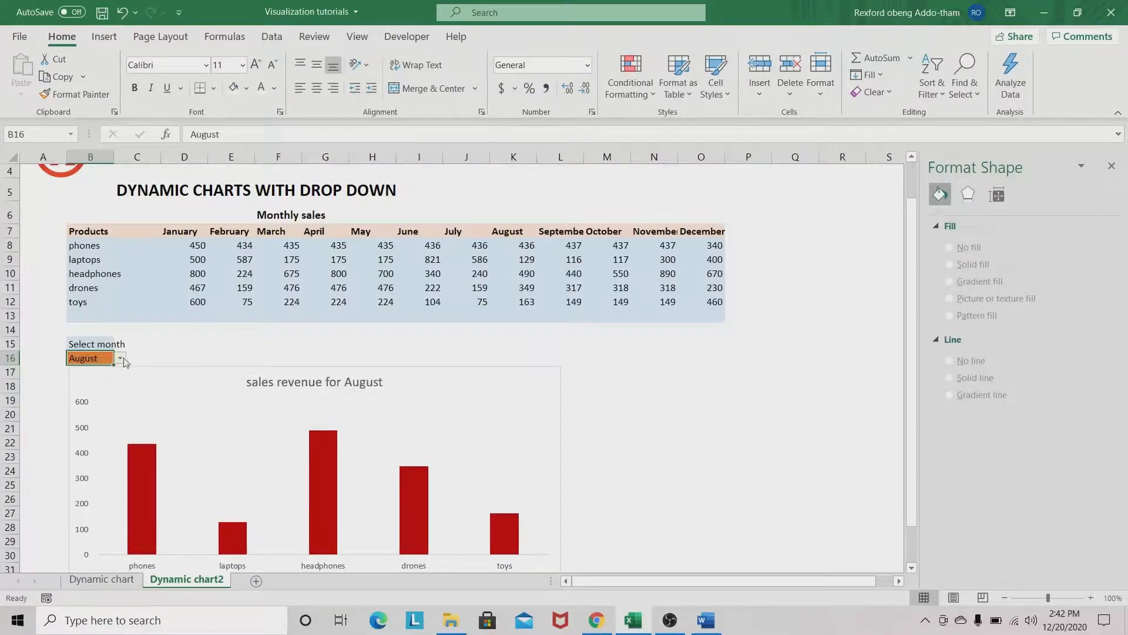
{"action": "left_click", "coordinate": [119, 358]}
{"action": "left_click", "coordinate": [88, 418]}
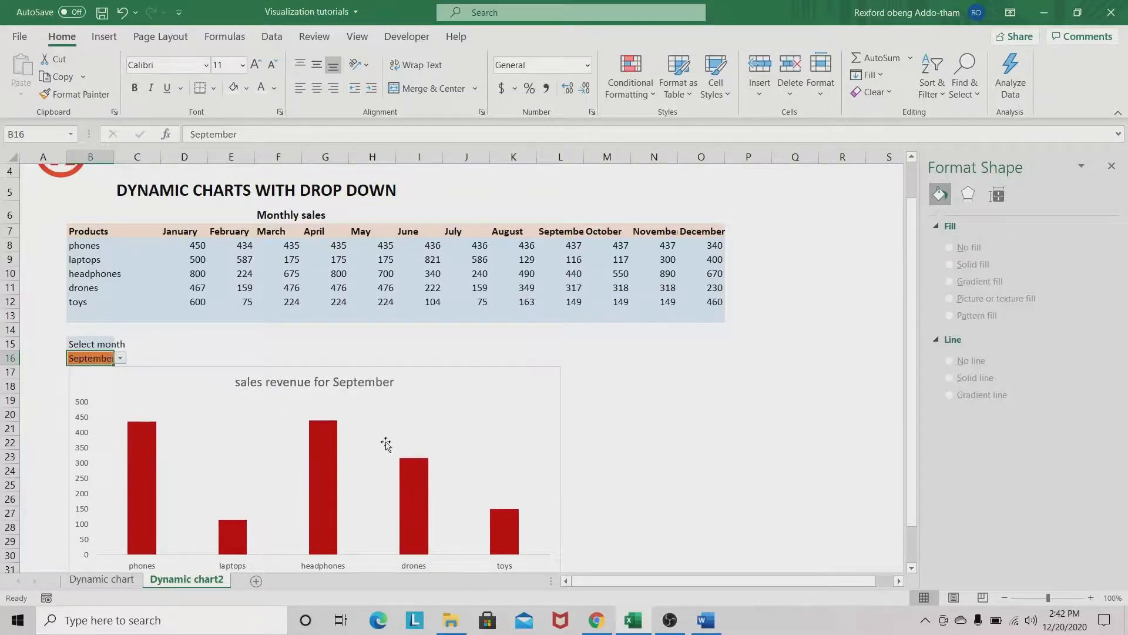
Add data labels to the columns of the sales revenue chart.
{"action": "scroll", "coordinate": [502, 471], "scroll_direction": "down", "scroll_amount": 1}
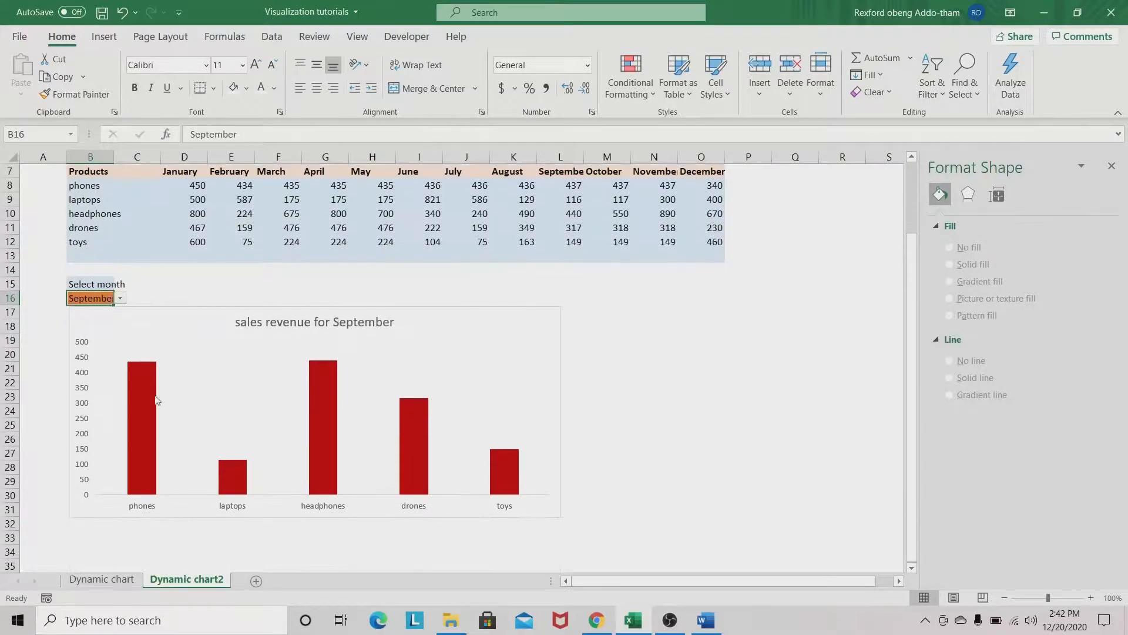
{"action": "left_click", "coordinate": [563, 316]}
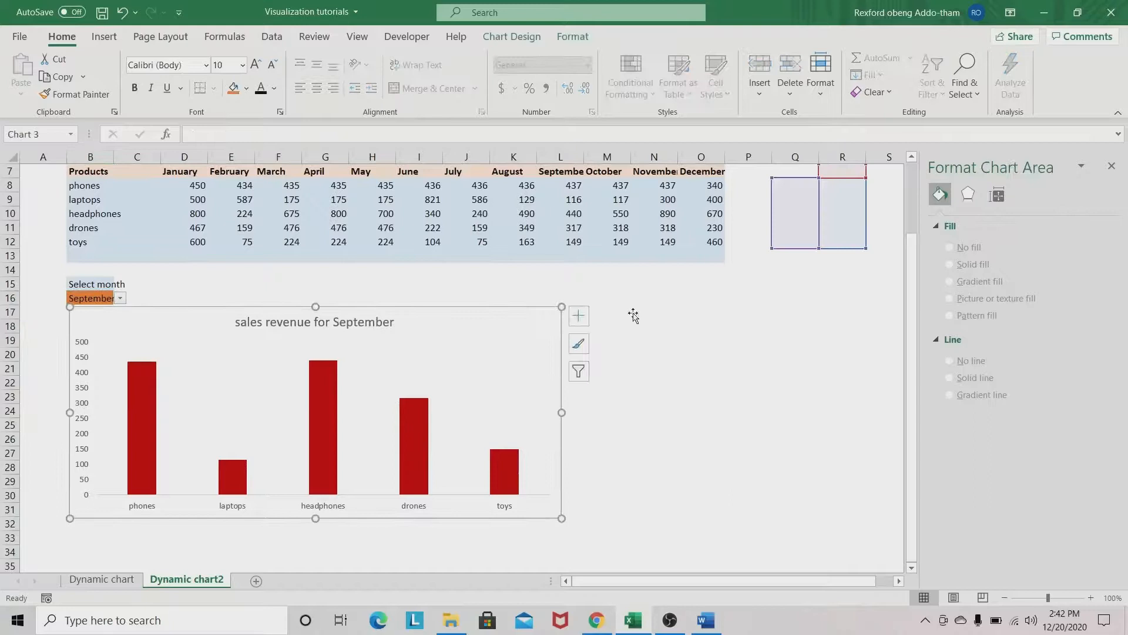
{"action": "left_click", "coordinate": [579, 315]}
{"action": "left_click", "coordinate": [612, 377]}
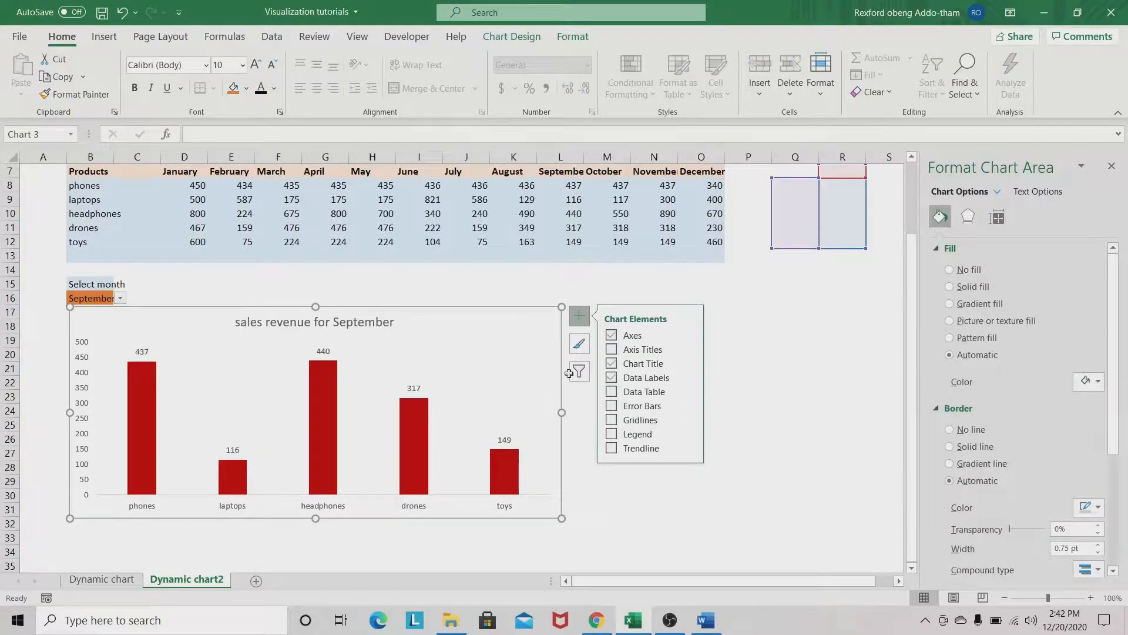
Format the chart's data labels with an 11-point bold font.
{"action": "left_click", "coordinate": [323, 352]}
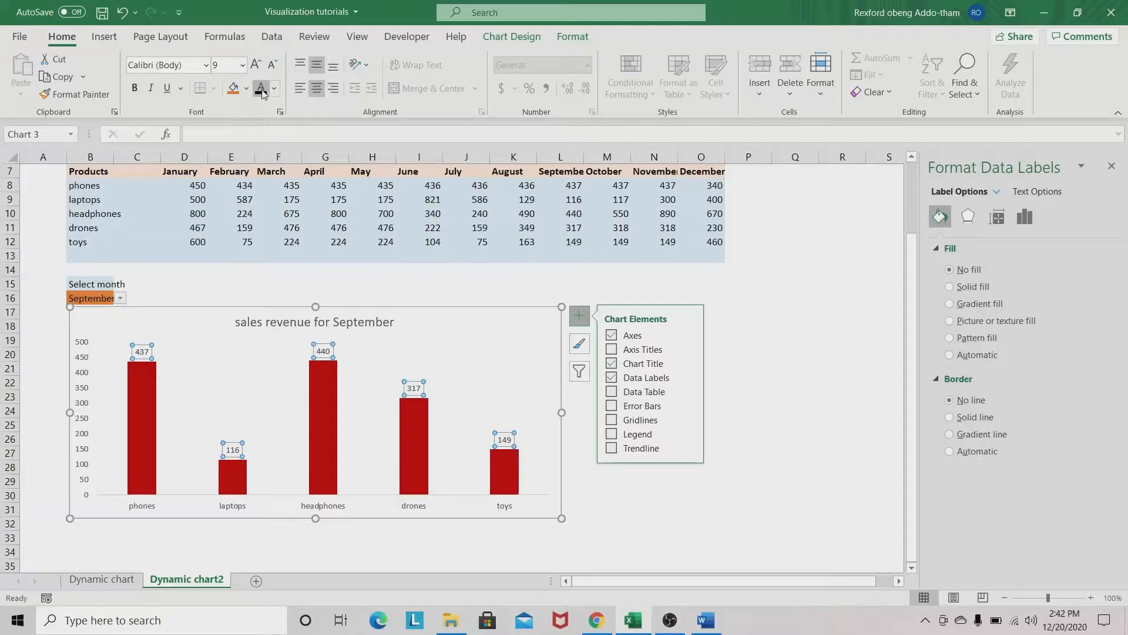
{"action": "left_click", "coordinate": [255, 64]}
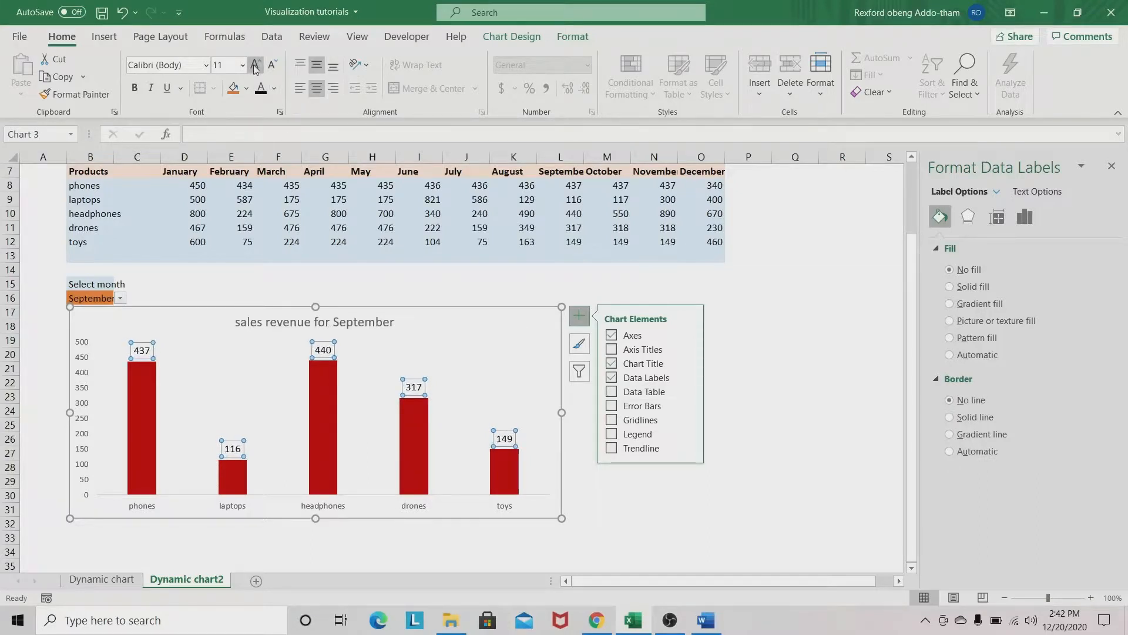
{"action": "left_click", "coordinate": [286, 381]}
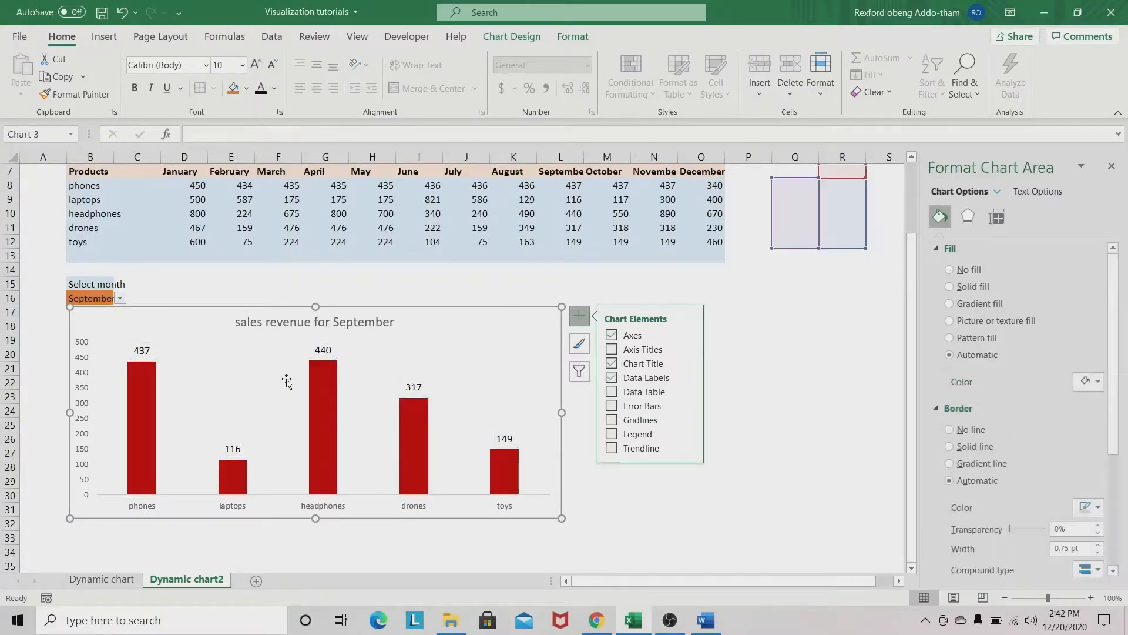
{"action": "left_click", "coordinate": [328, 353]}
{"action": "left_click", "coordinate": [134, 88]}
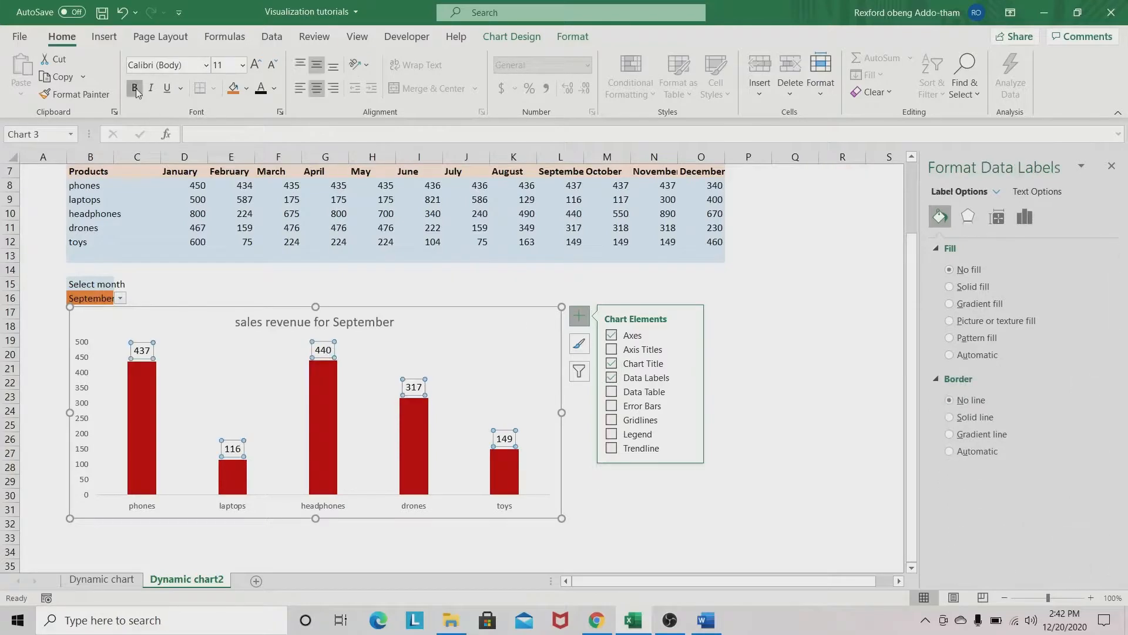
{"action": "left_click", "coordinate": [447, 328]}
Test the chart's data labels by switching the month in B16 to October and finally November.
{"action": "left_click", "coordinate": [99, 297]}
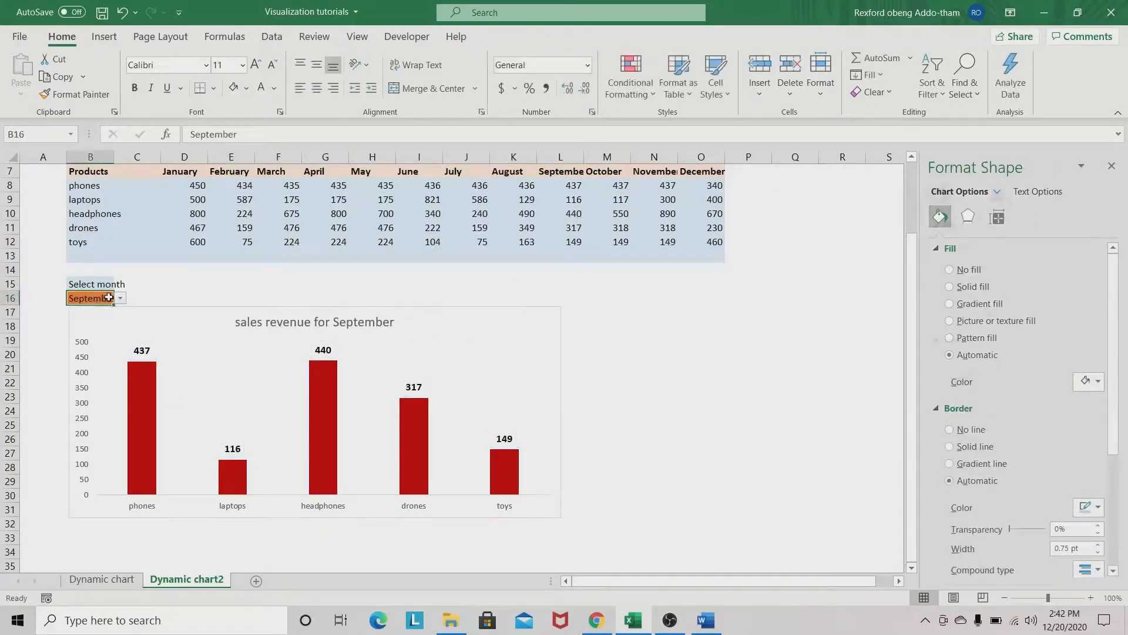
{"action": "left_click", "coordinate": [119, 298]}
{"action": "left_click", "coordinate": [86, 360]}
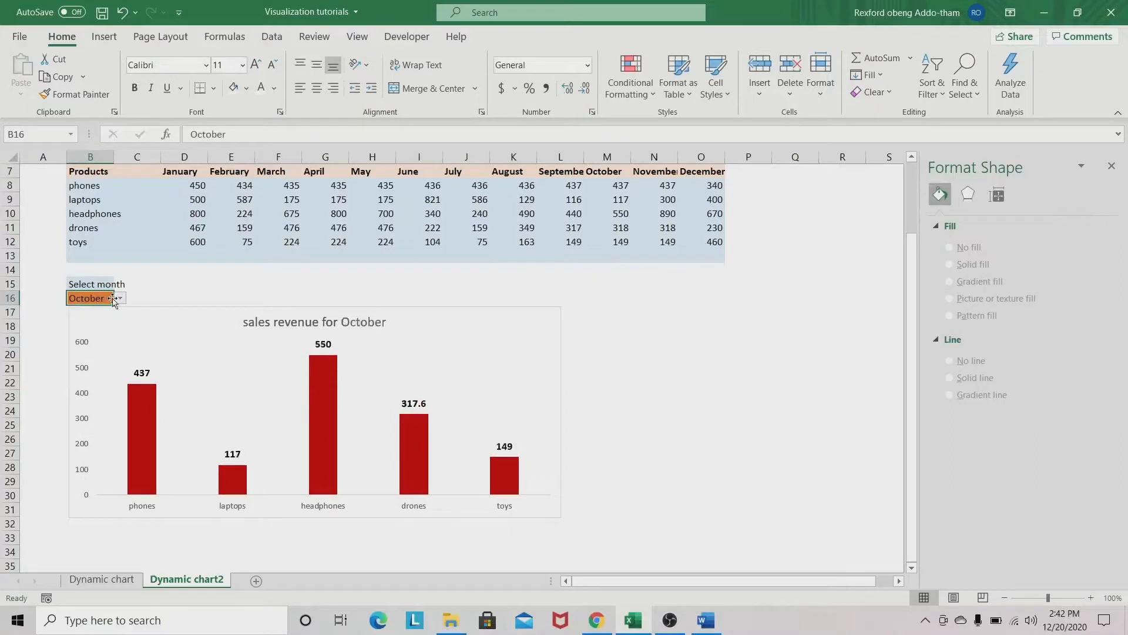
{"action": "left_click", "coordinate": [117, 301]}
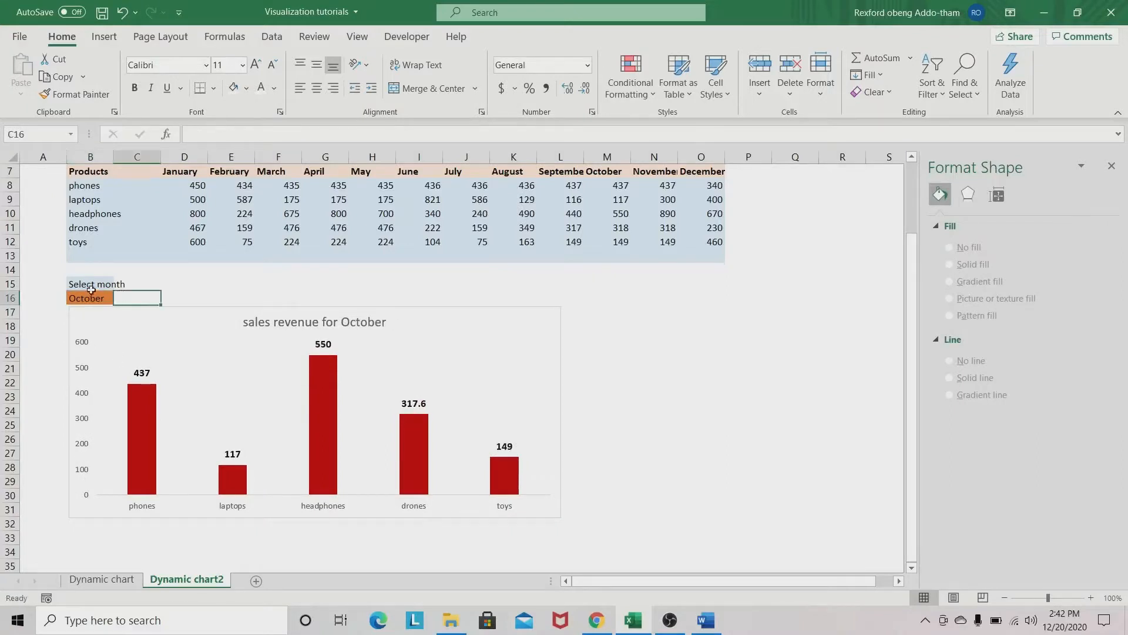
{"action": "left_click", "coordinate": [93, 298]}
{"action": "left_click", "coordinate": [120, 298]}
{"action": "left_click", "coordinate": [88, 370]}
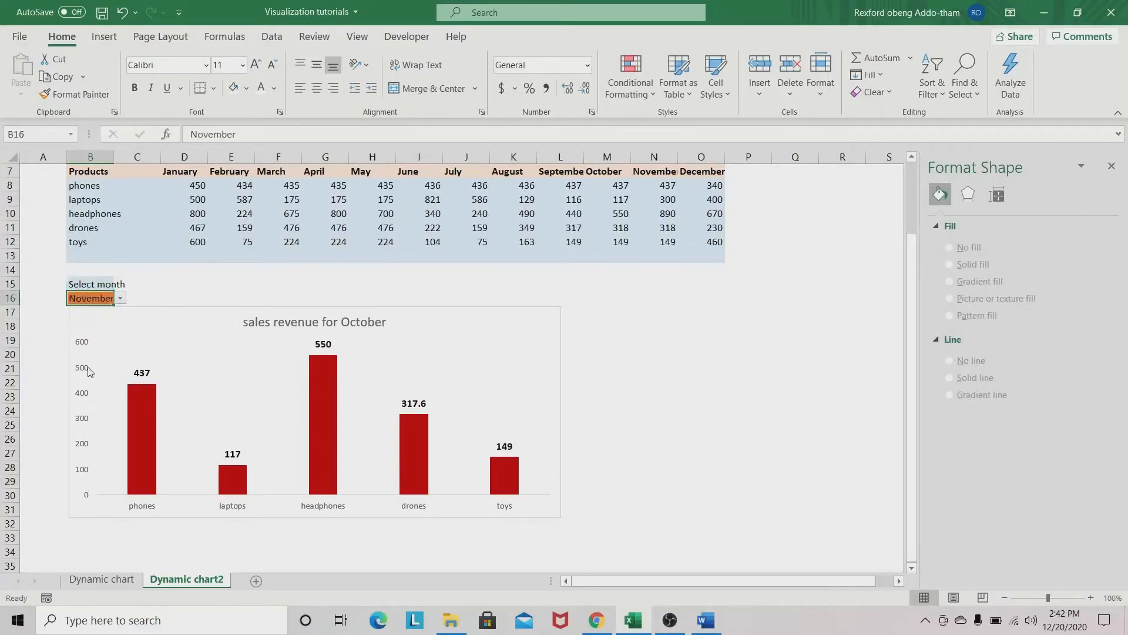